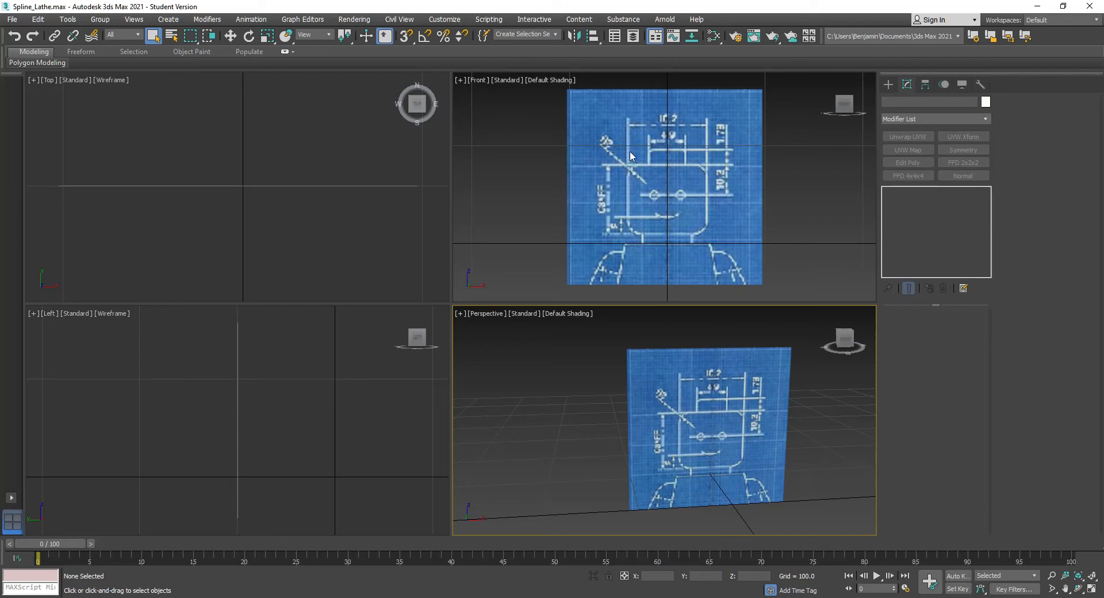
scroll(658, 212, "up", 3)
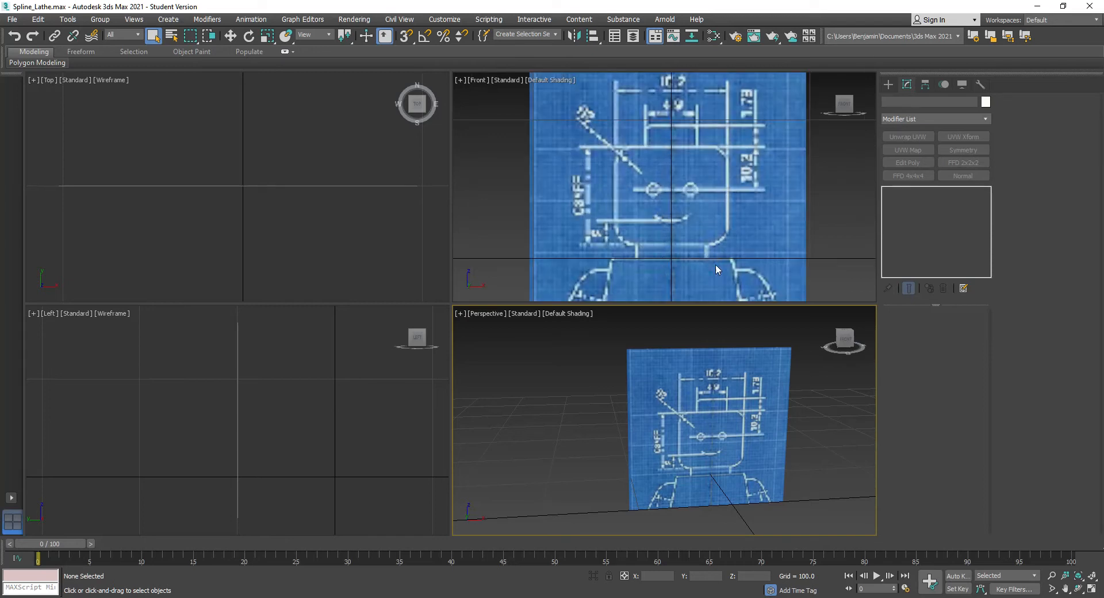
scroll(713, 257, "down", 2)
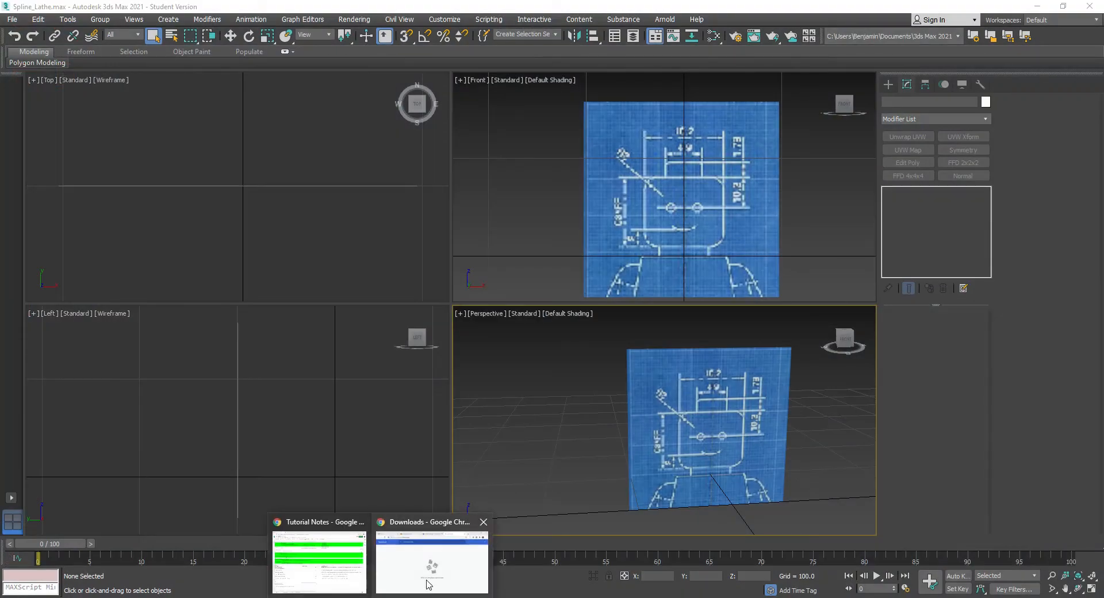
Step: Switch to Chrome and close the Downloads and Spline_Lathe.zip tabs
left_click(422, 563)
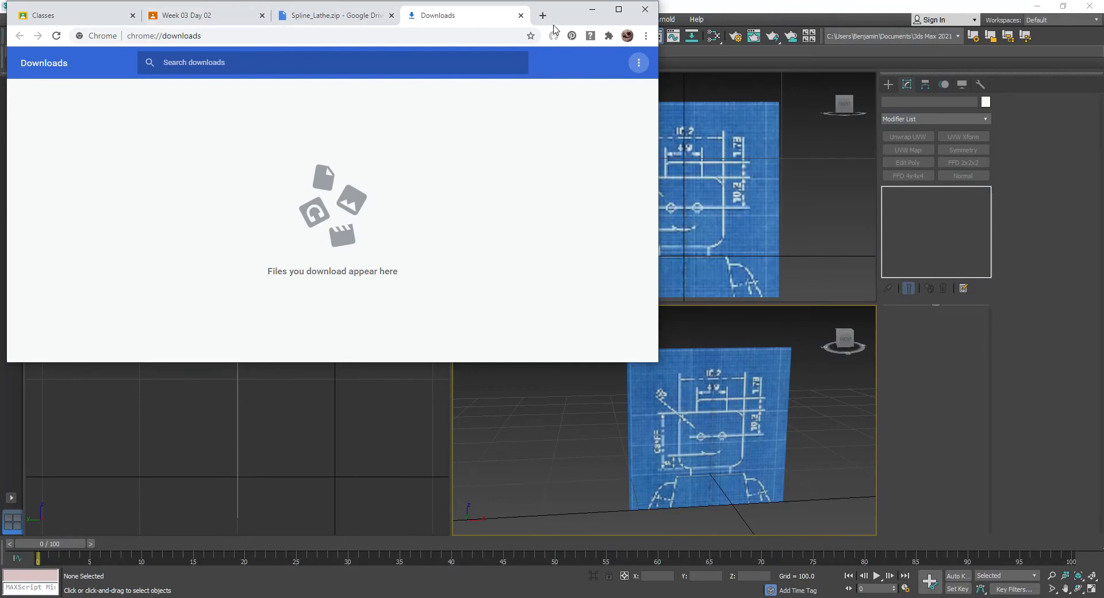
left_click(521, 16)
left_click(415, 16)
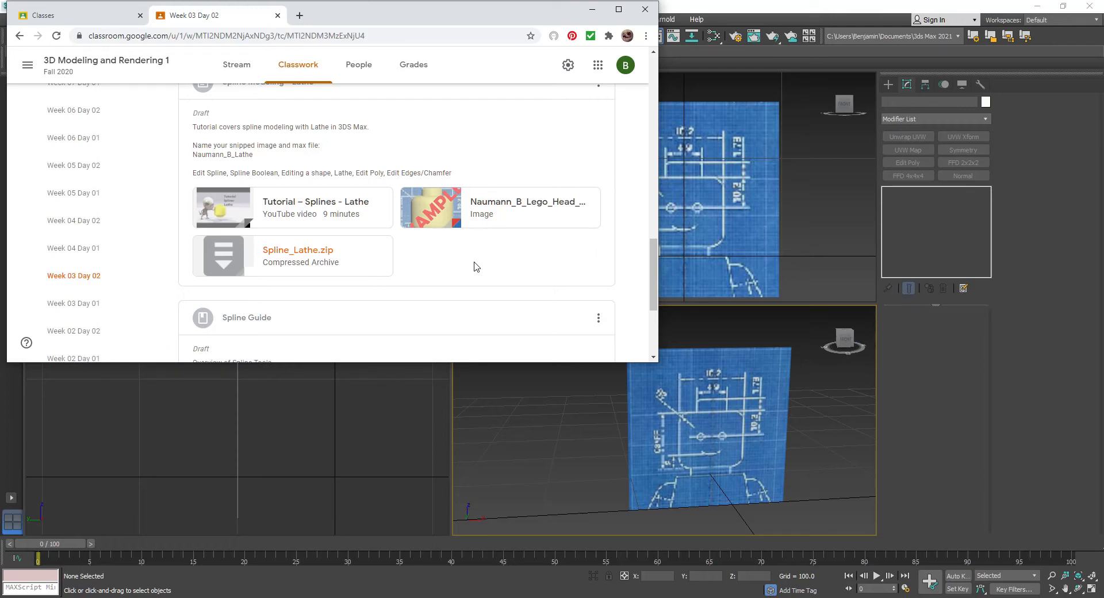
Step: Open the Spline_Lathe.zip attachment from the Week 03 Day 02 classwork in Google Drive and download it
left_click(299, 251)
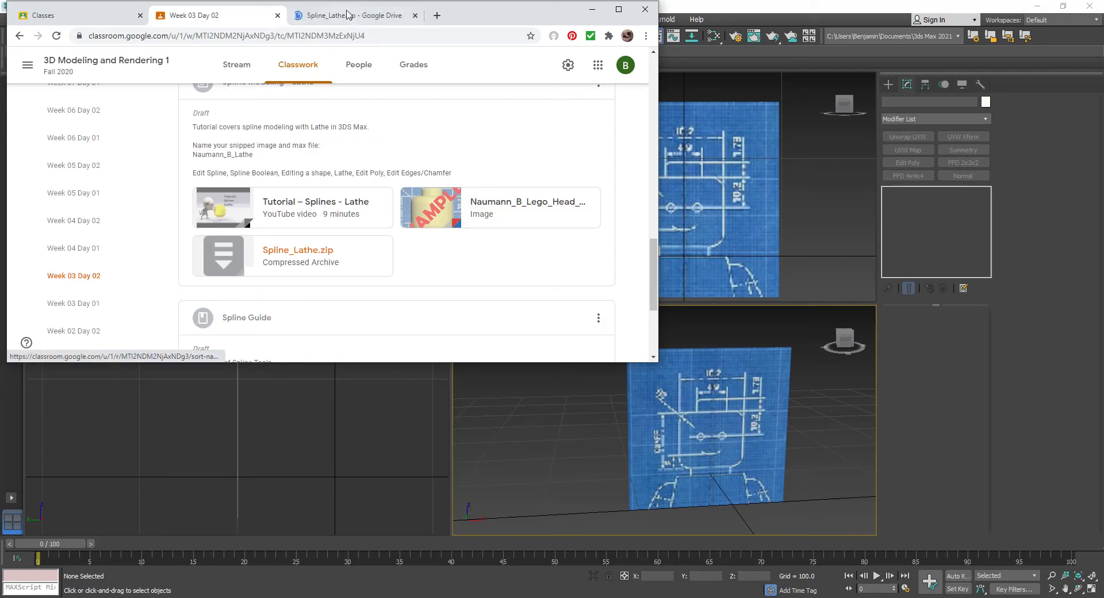
left_click(347, 17)
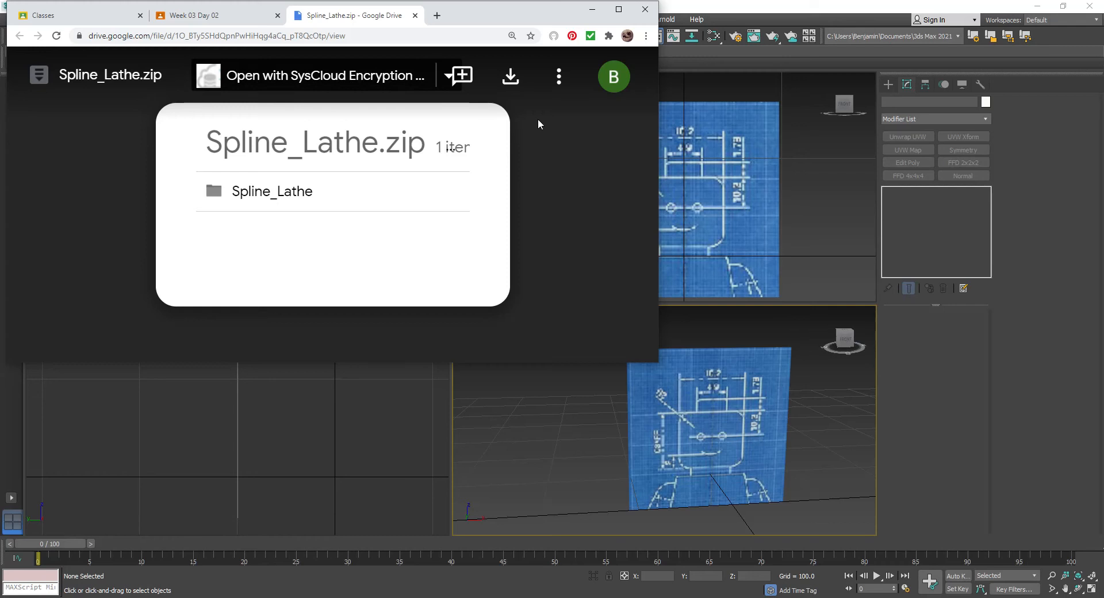
left_click(516, 86)
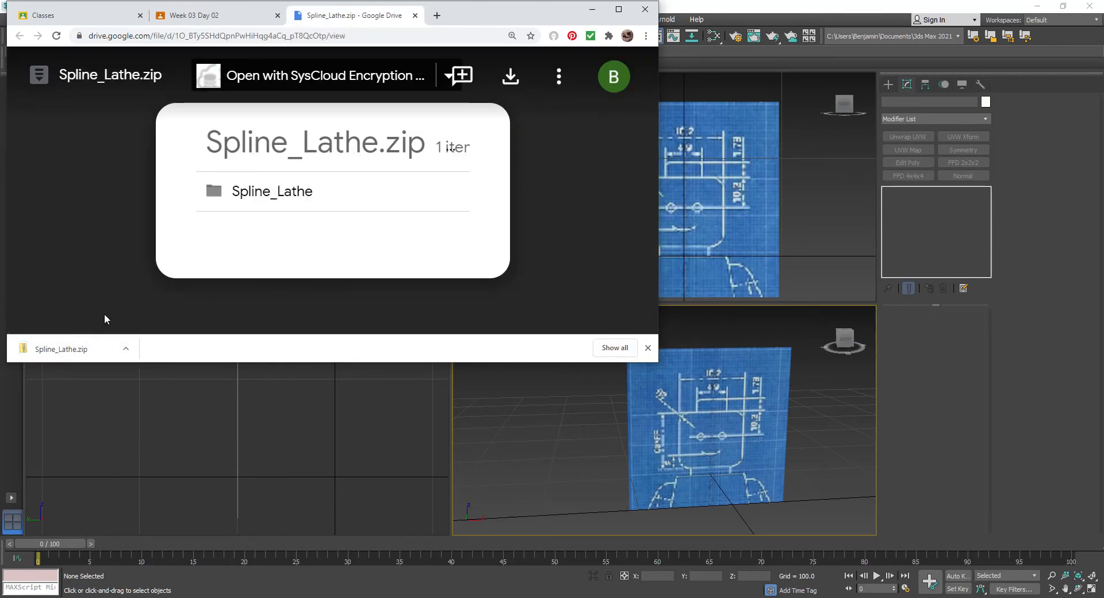
Step: Open the browser's full downloads list and show Spline_Lathe.zip in its folder
left_click(611, 348)
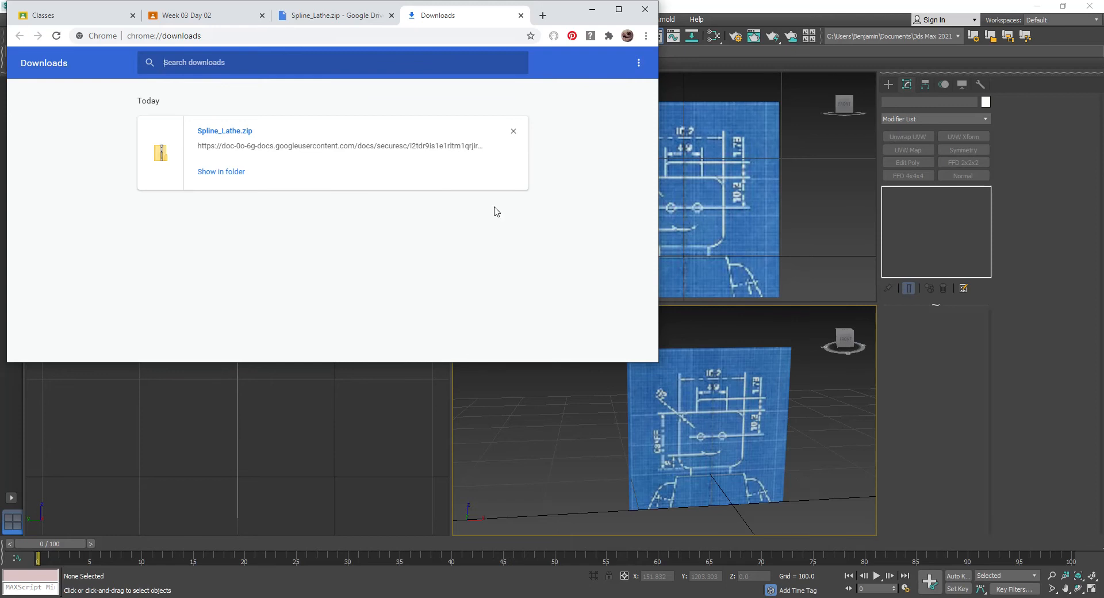
left_click(638, 62)
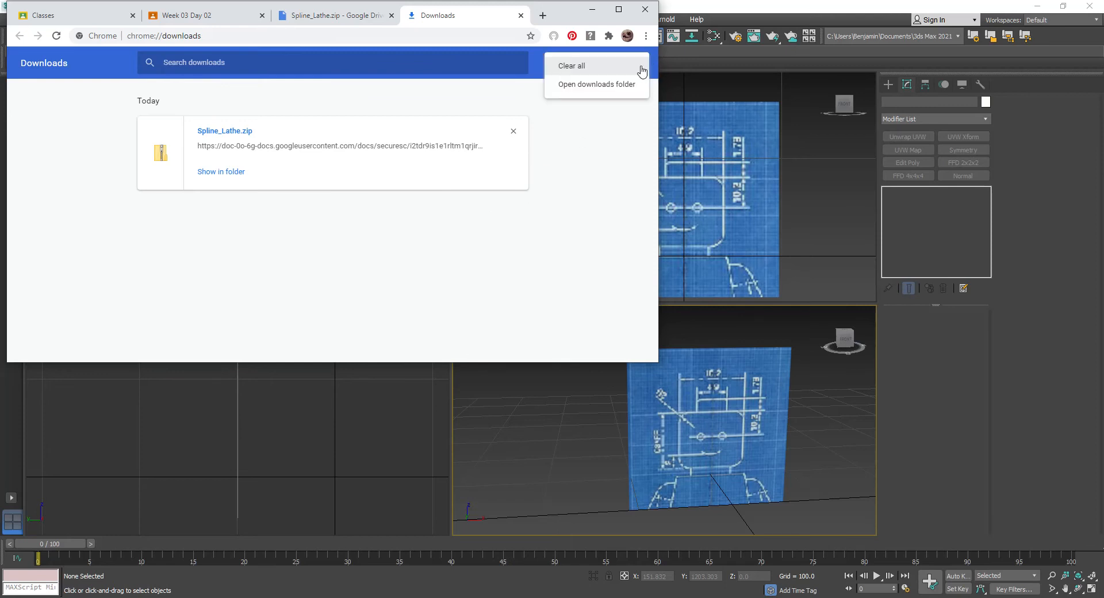
left_click(616, 237)
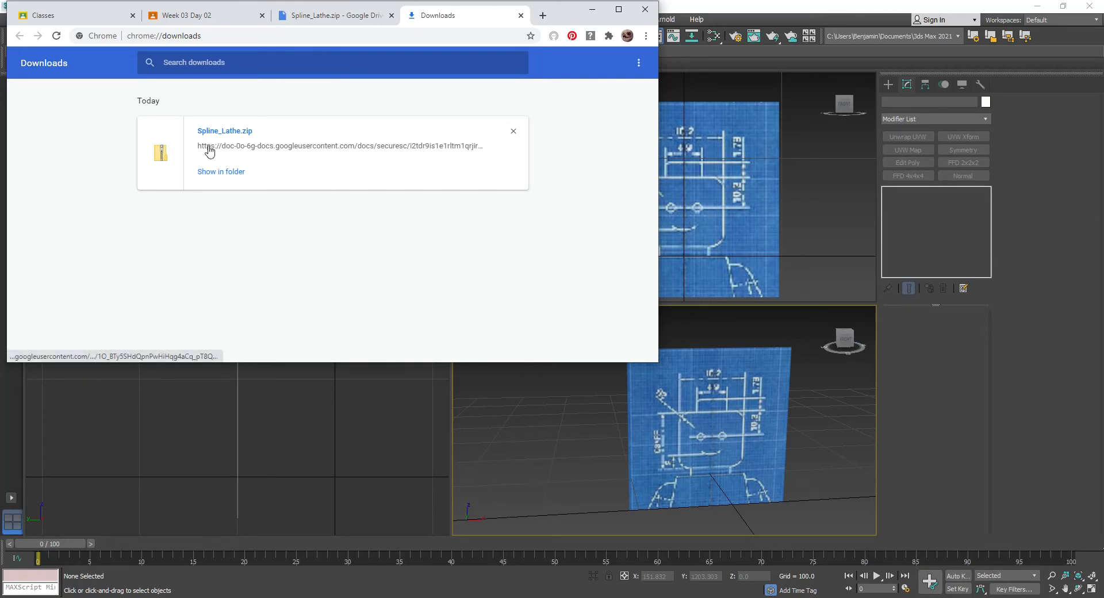
left_click(213, 174)
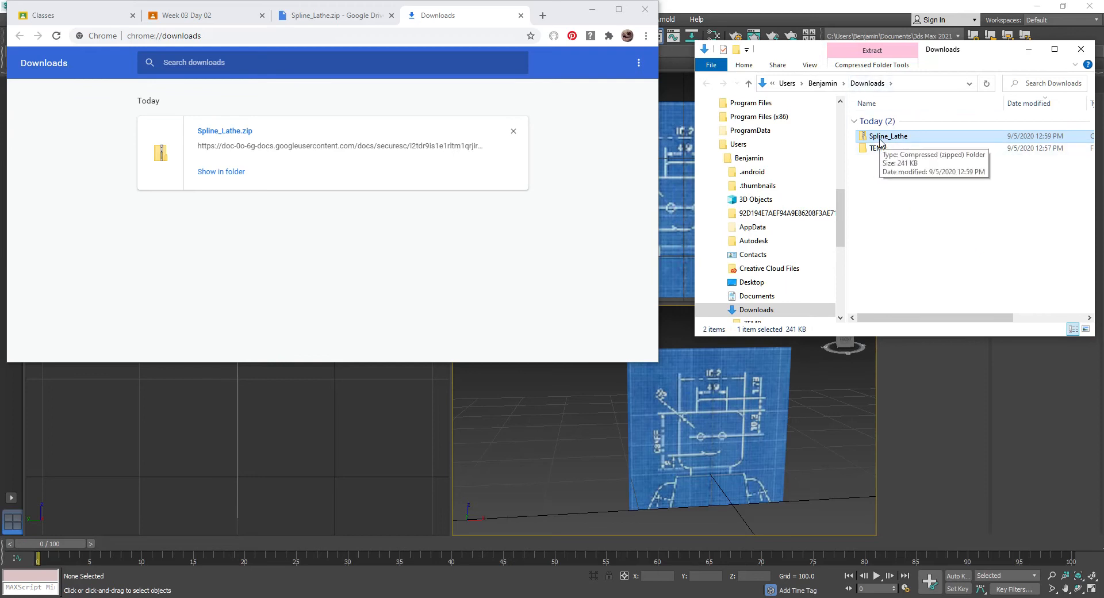
left_click(893, 234)
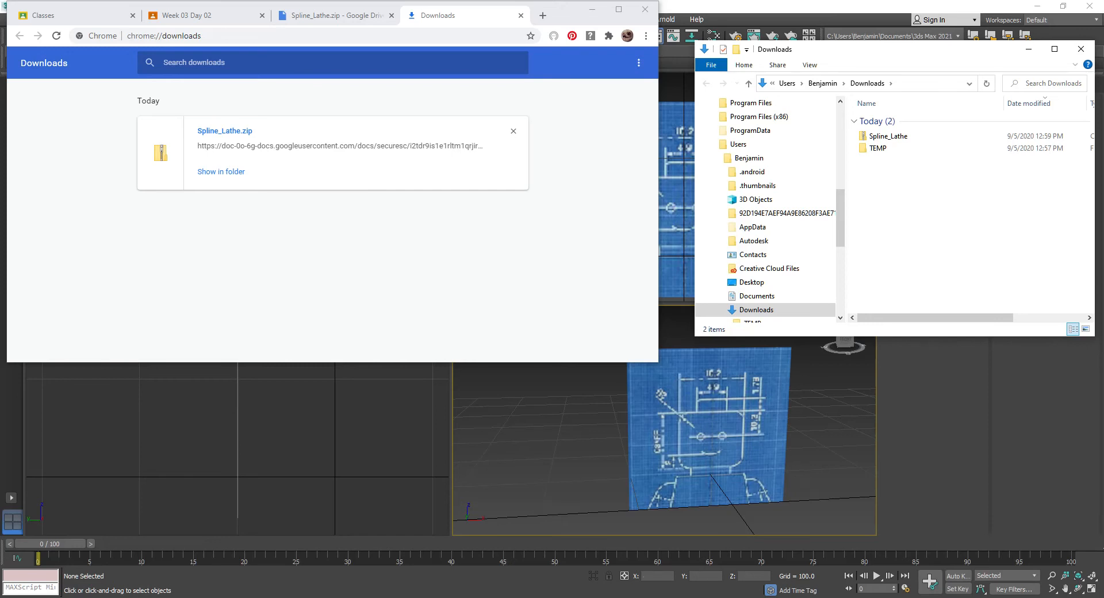
Step: Open Documents > 3ds Max 2021 > scenes in a second File Explorer window and move the Spline_Lathe zip there from Downloads
right_click(353, 597)
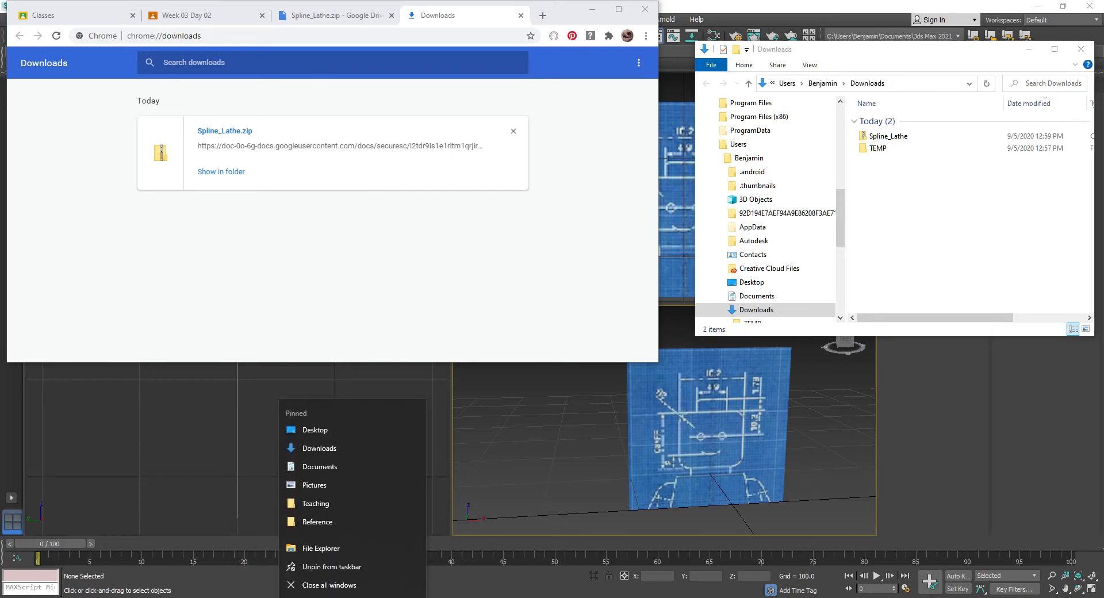
left_click(320, 472)
left_click_drag(935, 53, 550, 59)
left_click(591, 13)
double_click(470, 133)
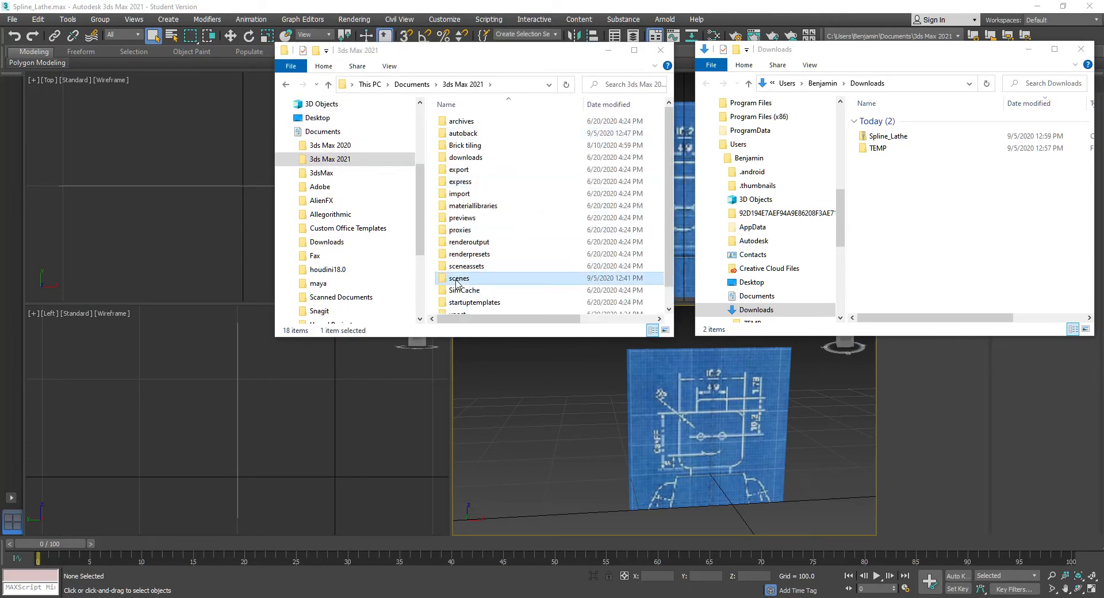
double_click(459, 280)
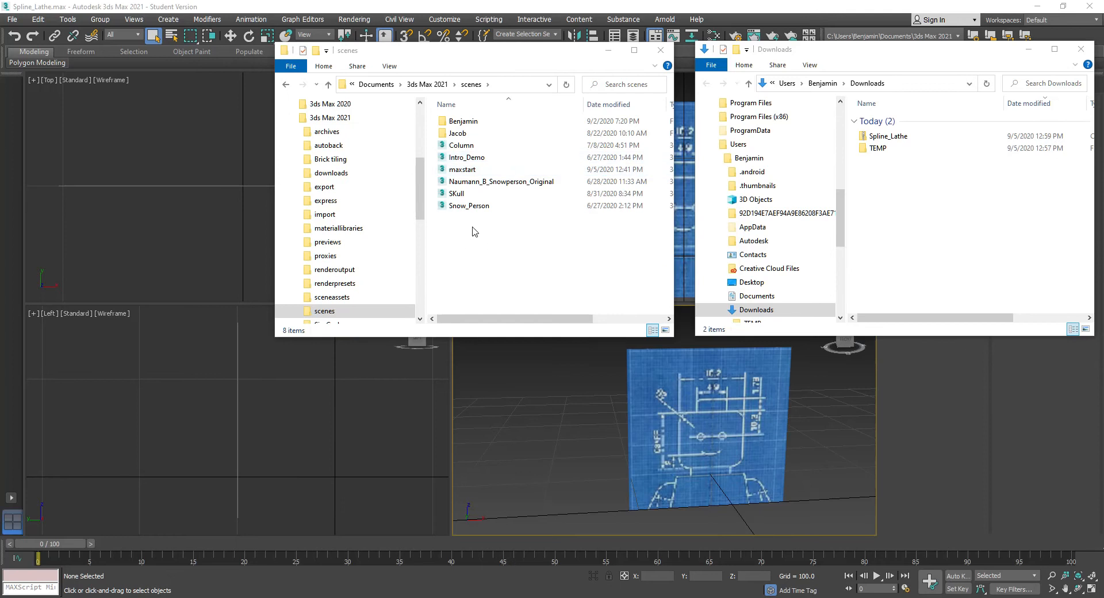
double_click(458, 122)
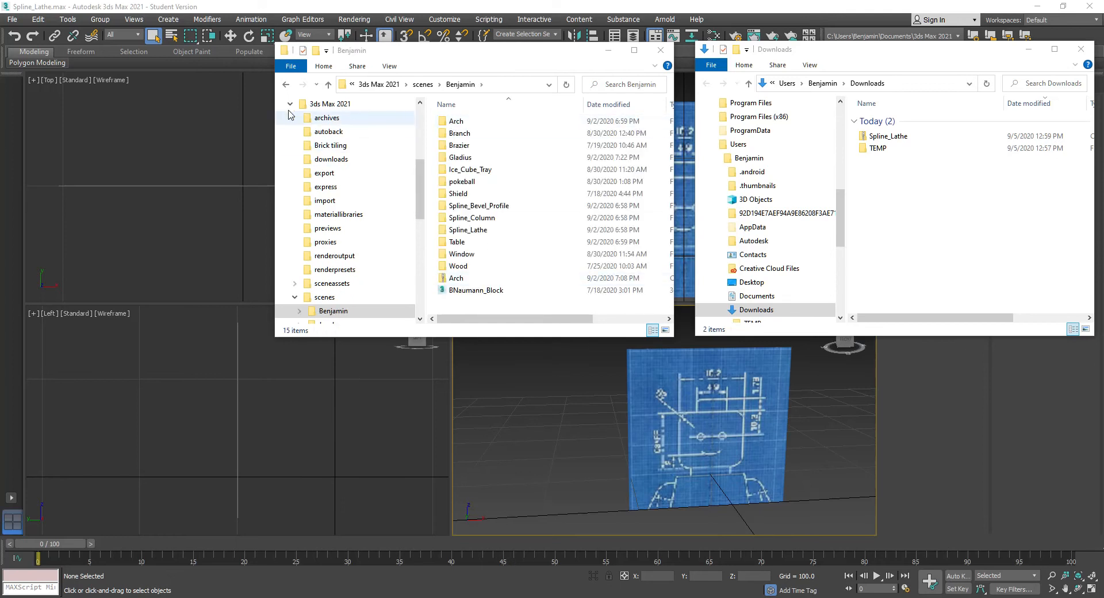
left_click(287, 86)
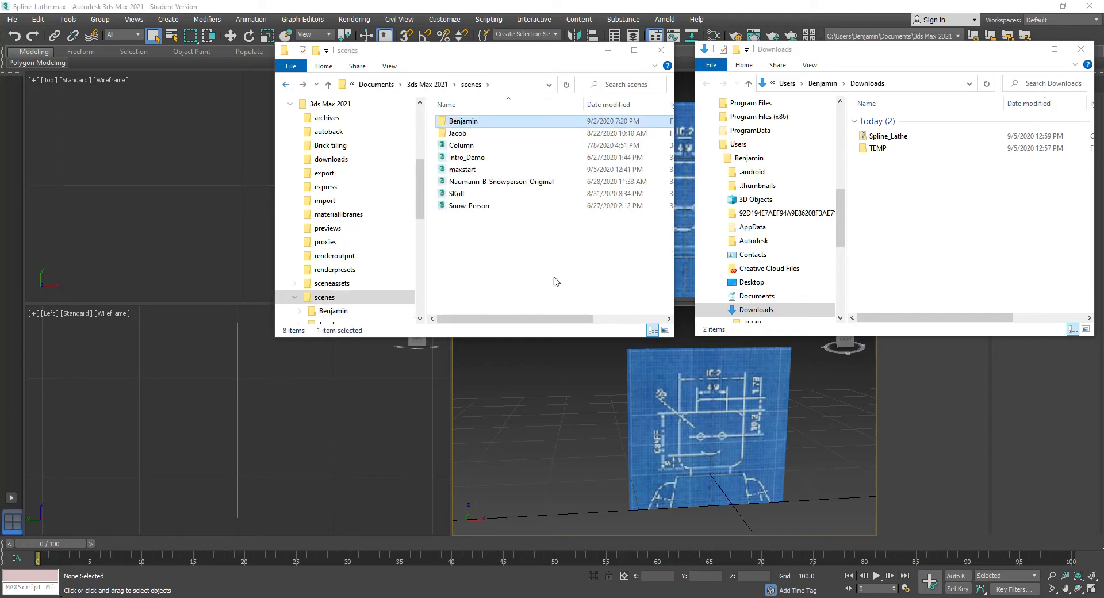
left_click_drag(883, 138, 516, 261)
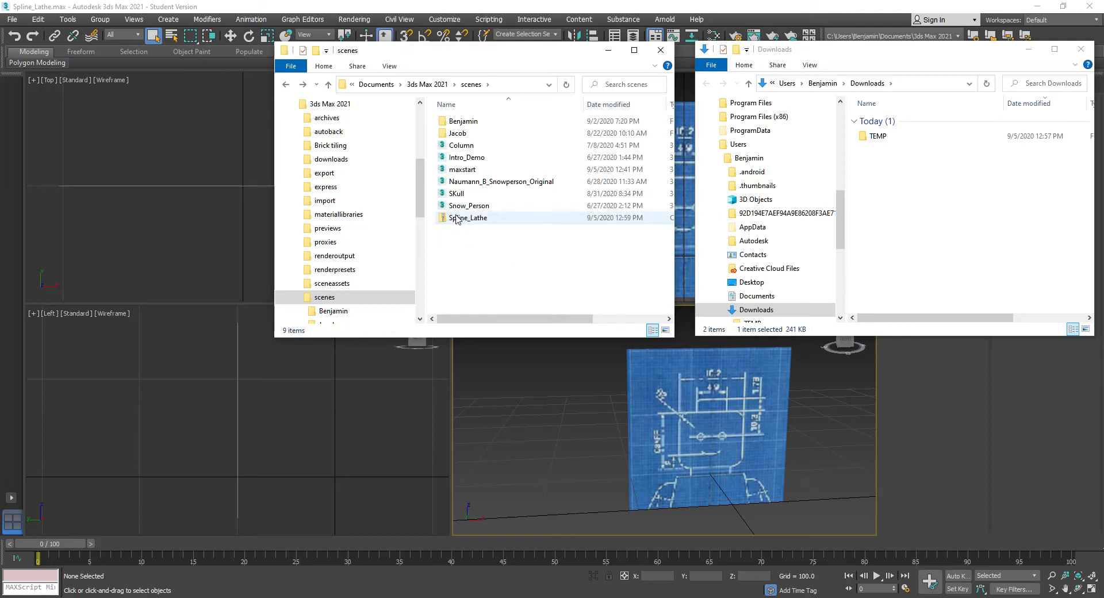
Step: Extract the Spline_Lathe zip into a Spline_Lathe folder within scenes, and delete the zip file
right_click(458, 217)
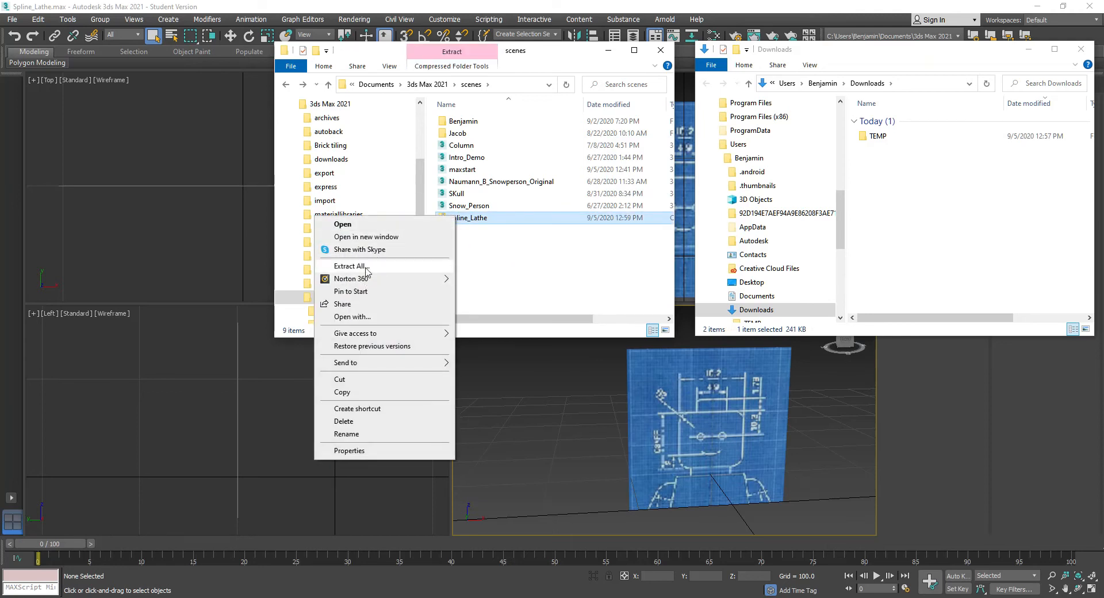
left_click(365, 266)
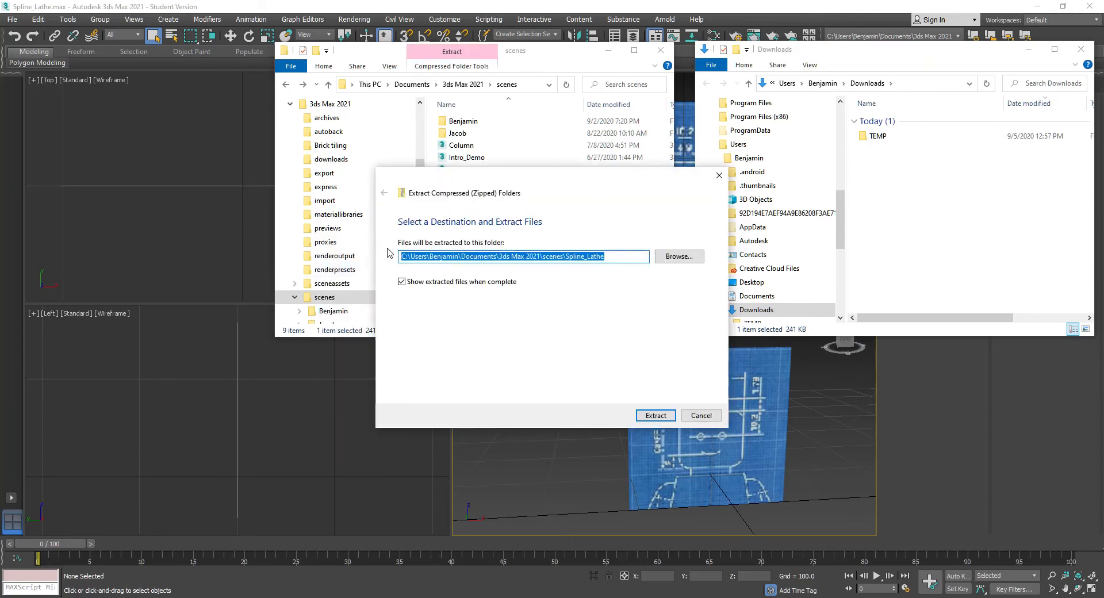
left_click(655, 415)
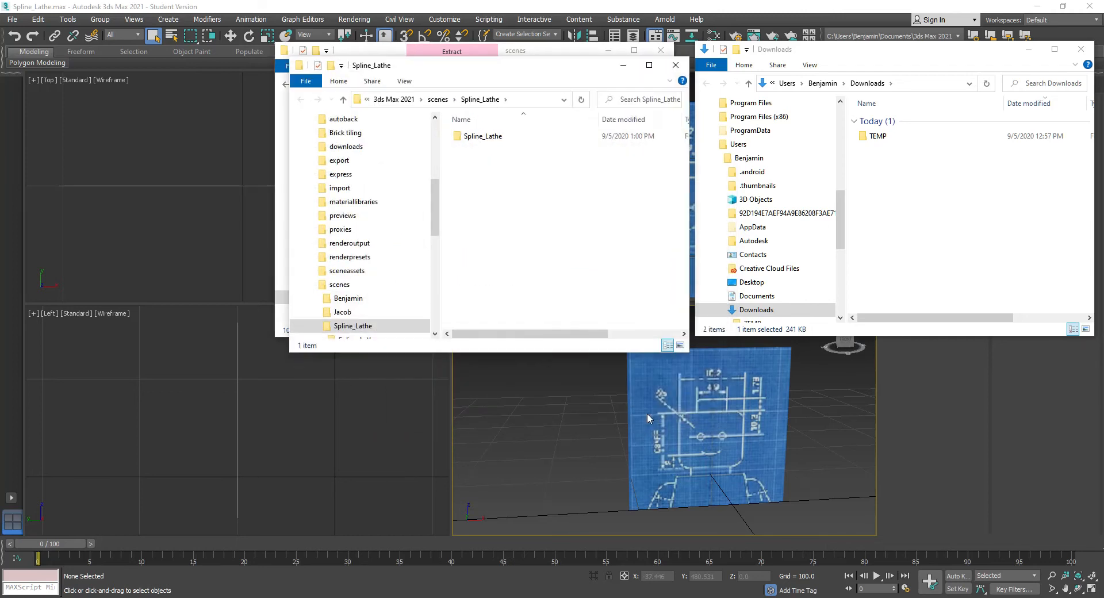
left_click(679, 64)
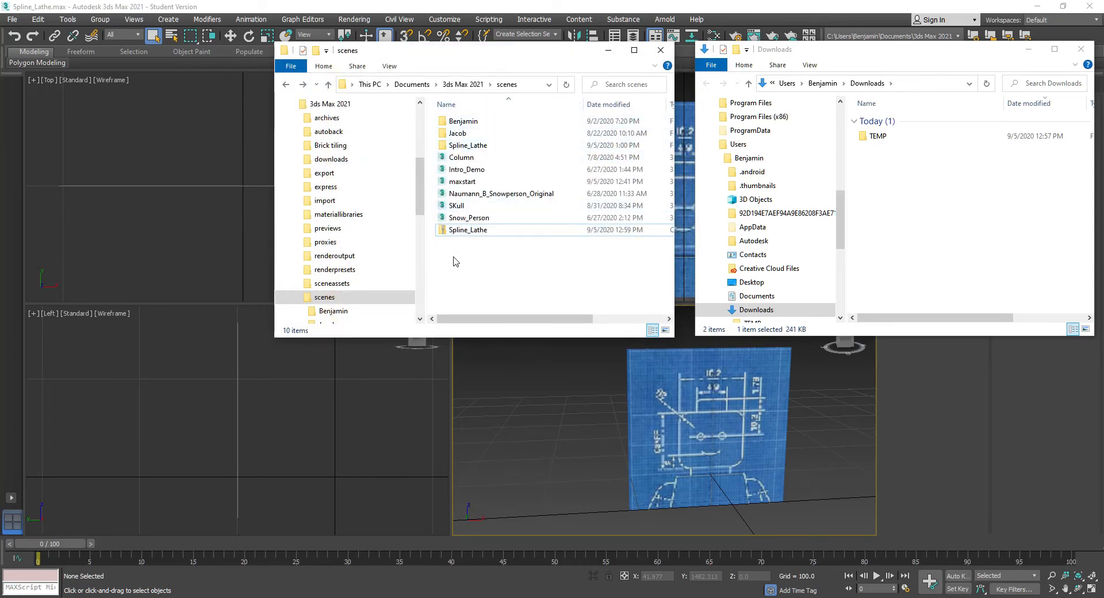
left_click(458, 236)
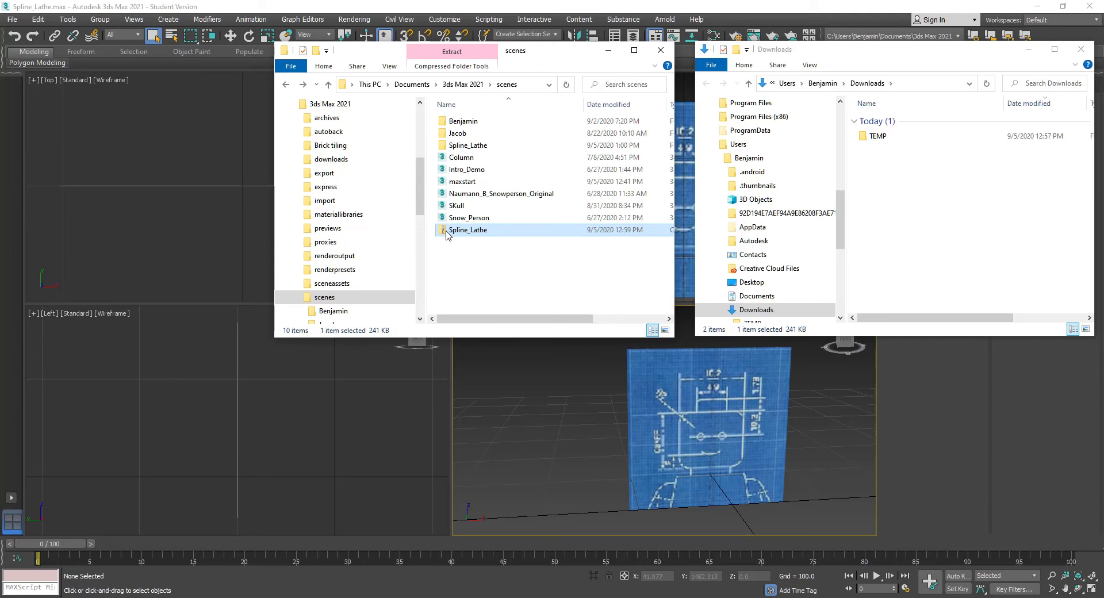
key("Delete")
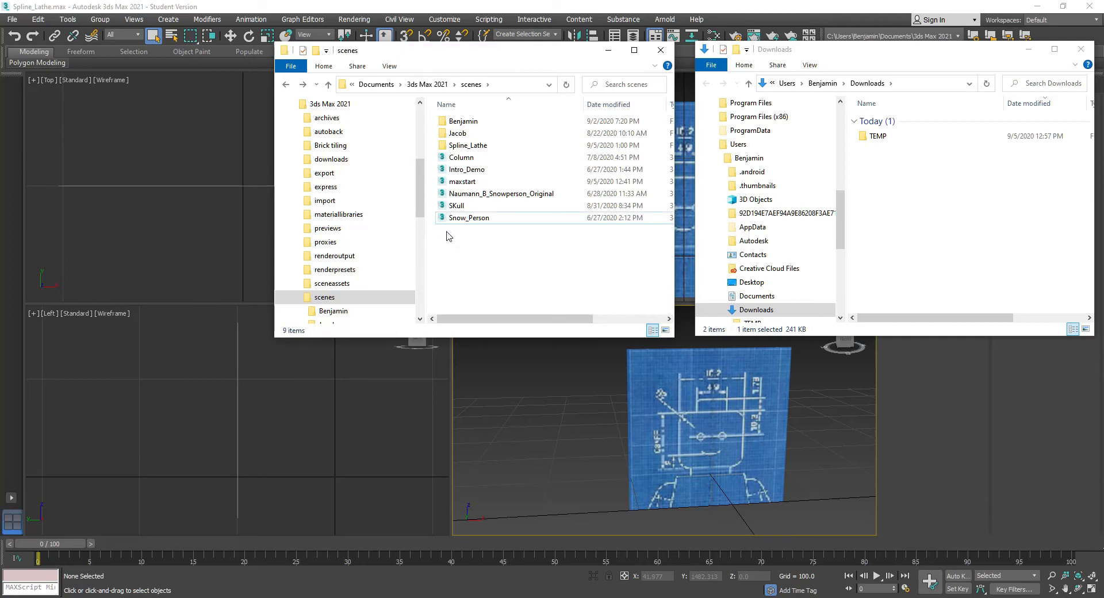
Step: Move the files from the nested Spline_Lathe folder up into the outer Spline_Lathe folder and delete the emptied nested folder
double_click(468, 145)
double_click(450, 122)
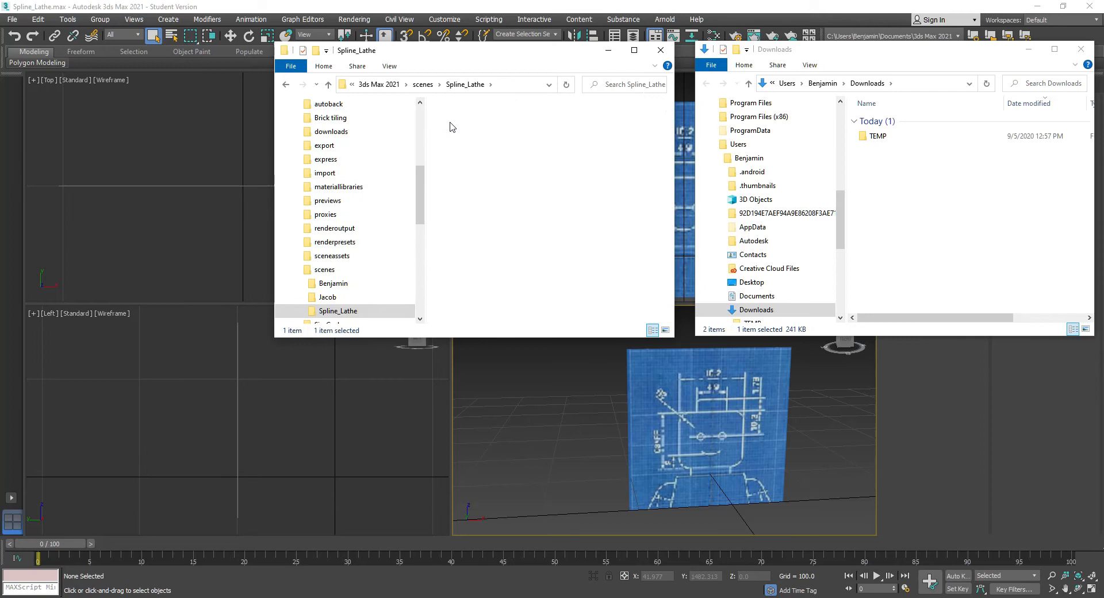
left_click_drag(600, 208, 345, 298)
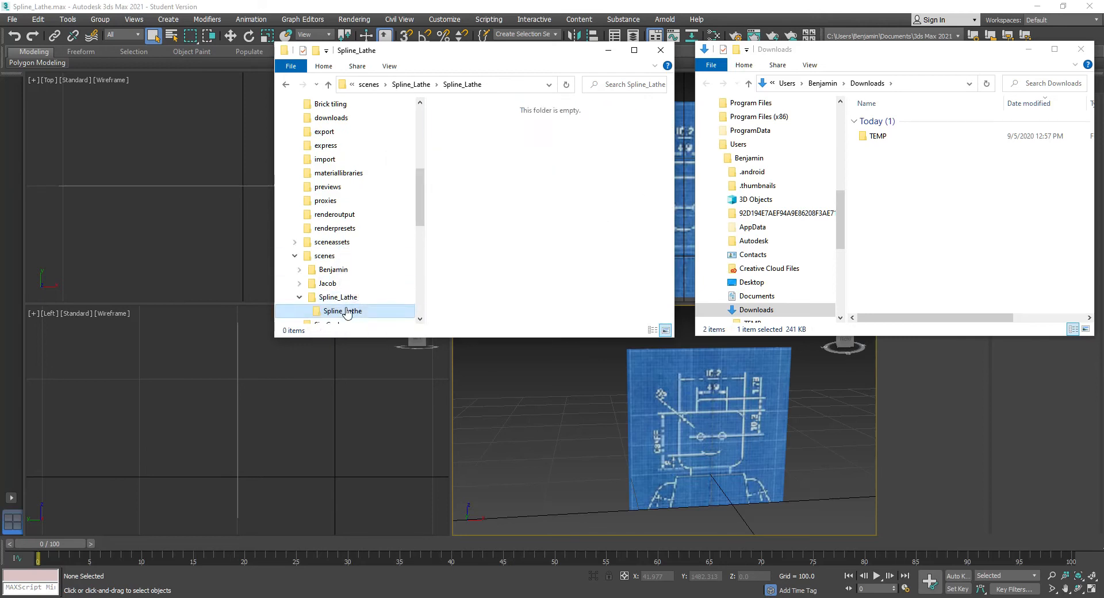
key("Delete")
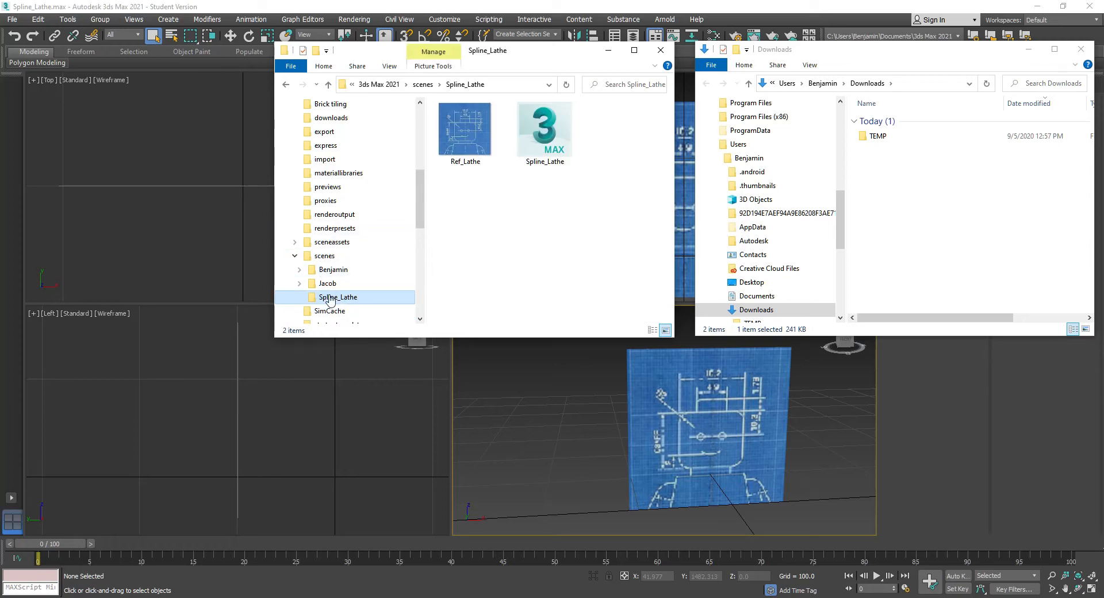
scroll(363, 243, "down", 1)
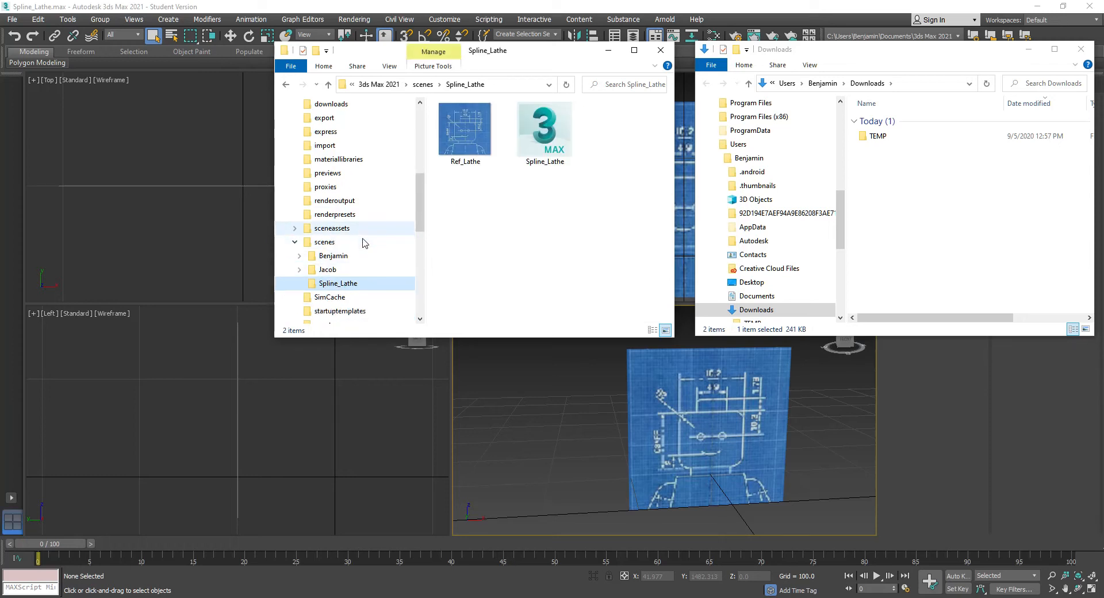
left_click(493, 208)
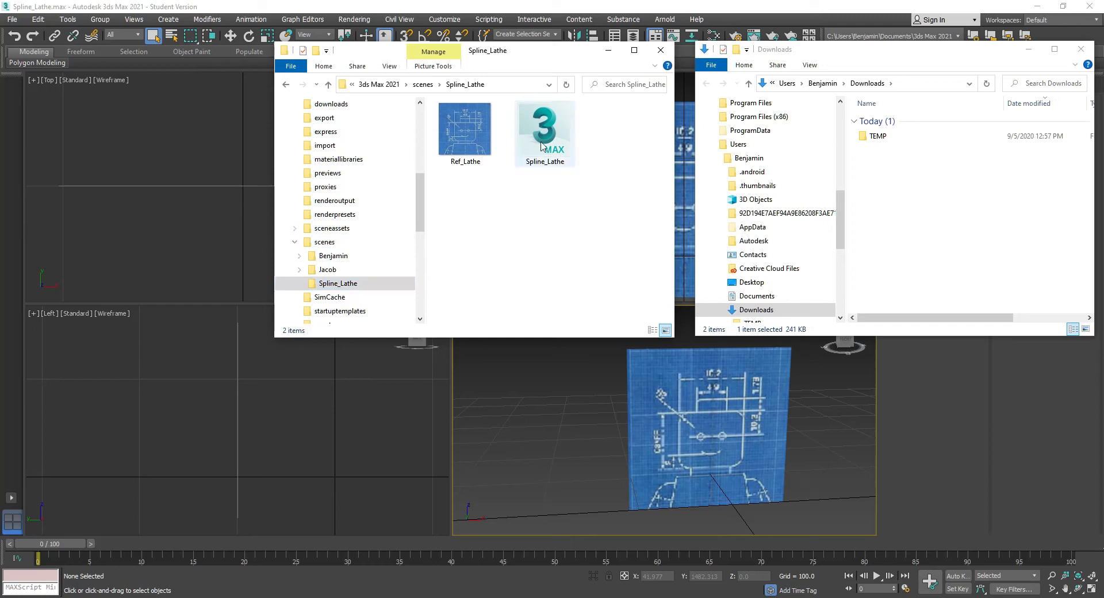
left_click(460, 131)
left_click(490, 270)
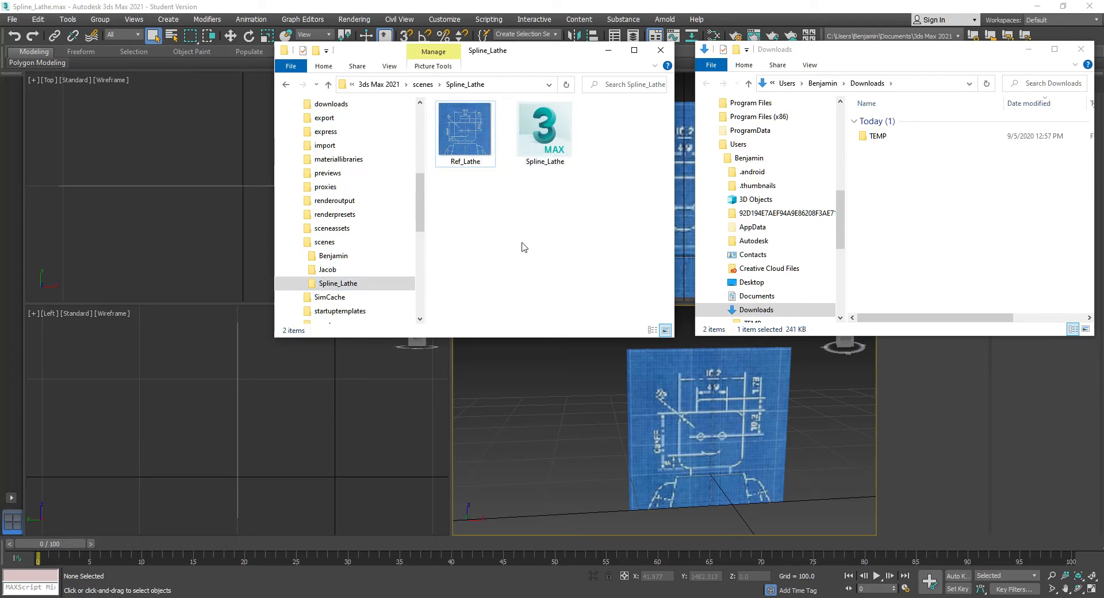
Step: Copy the path of the Spline_Lathe folder in scenes
left_click(499, 84)
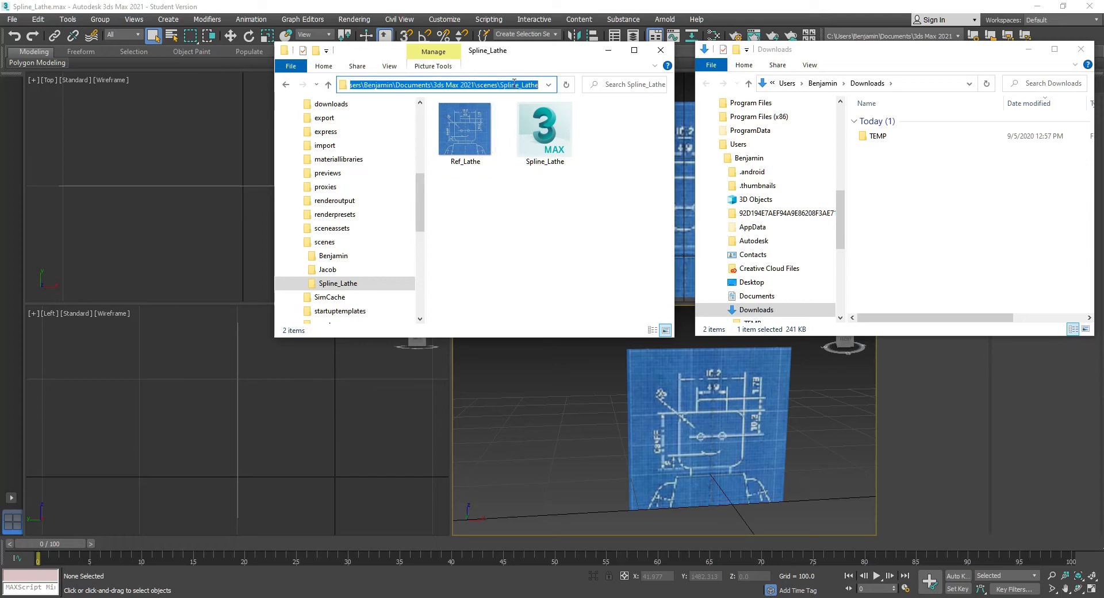
right_click(365, 84)
left_click(273, 119)
Step: Open the Spline_Lathe scene file in 3ds Max from the Spline_Lathe folder, using the copied folder path
left_click(12, 19)
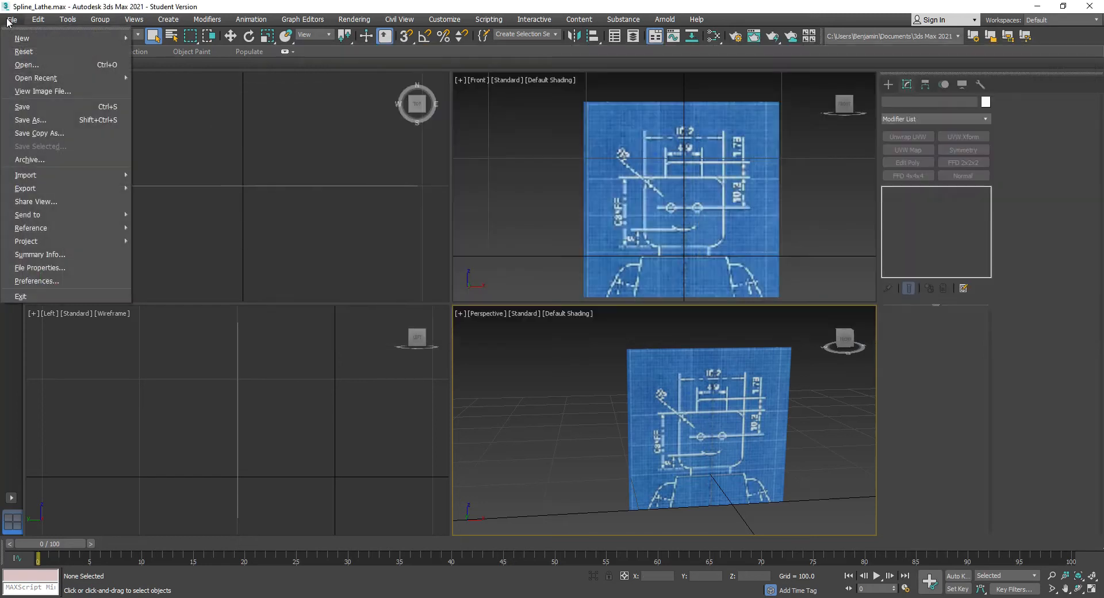
left_click(23, 64)
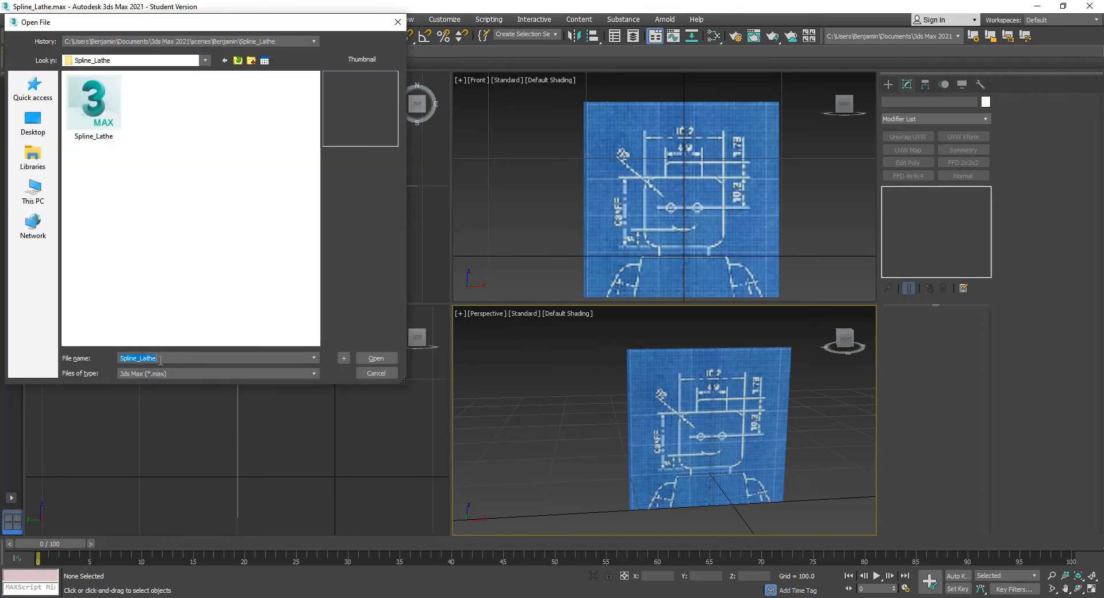
right_click(160, 360)
left_click(36, 410)
key("Return")
left_click(104, 92)
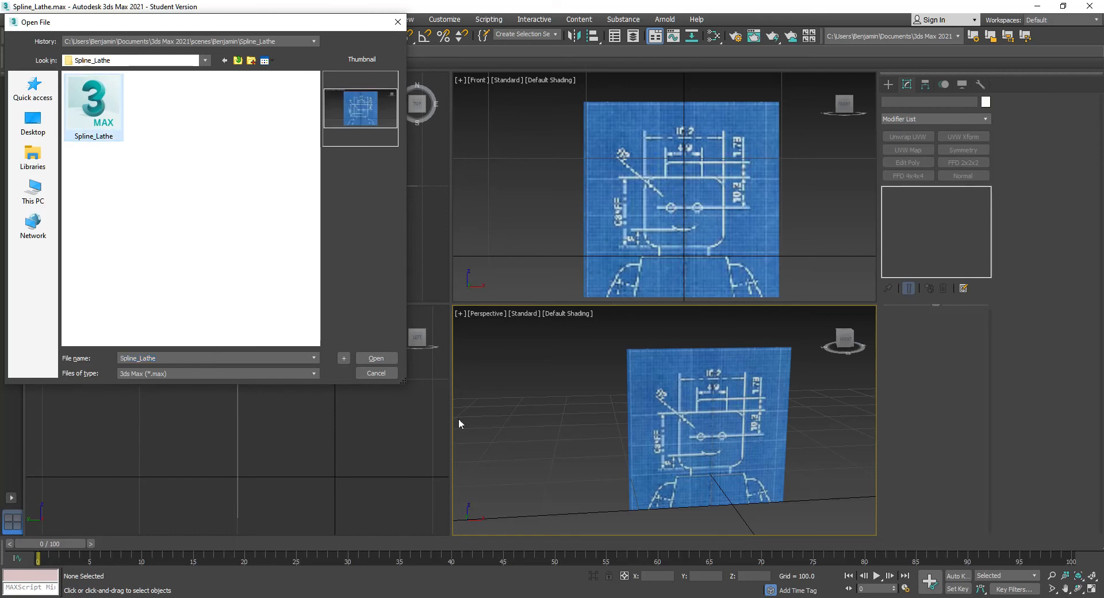
left_click(373, 357)
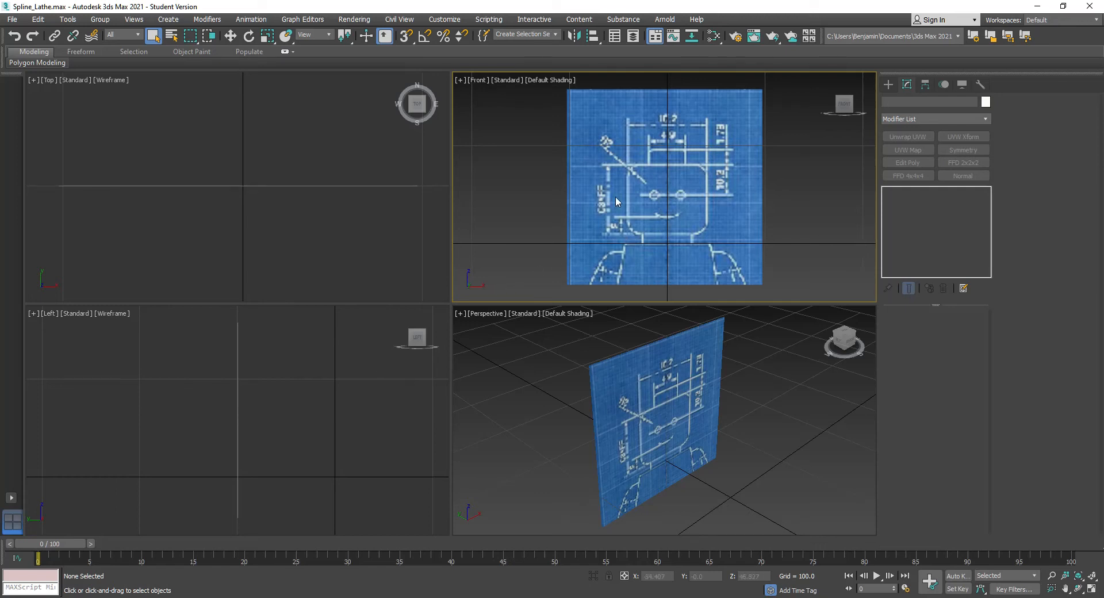
Step: Change the Left viewport to the Right view and maximize the Front viewport
left_click(890, 85)
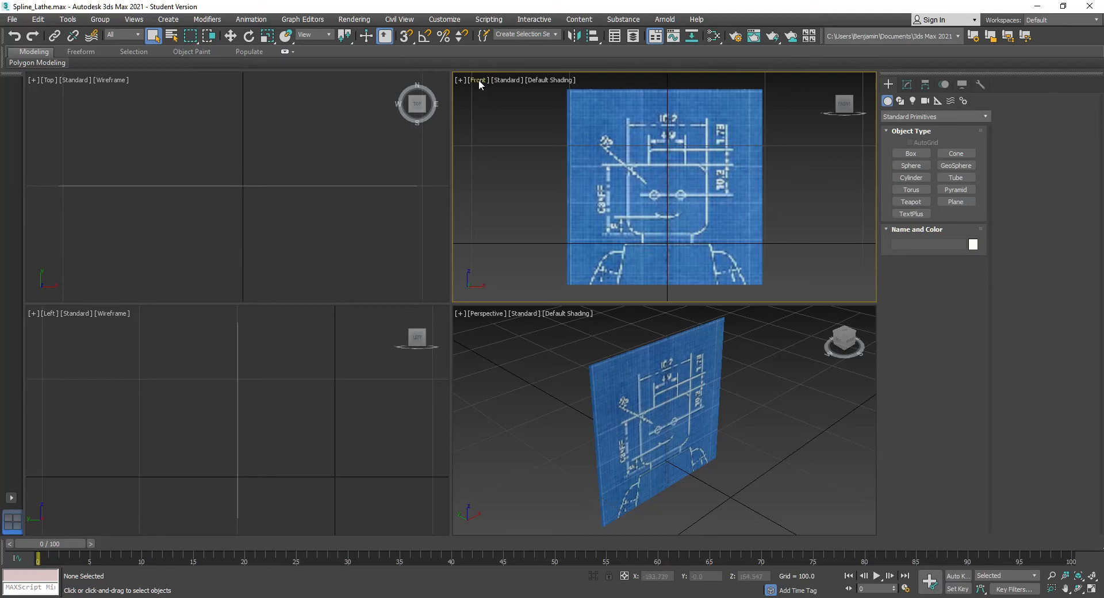
left_click(47, 314)
left_click(70, 448)
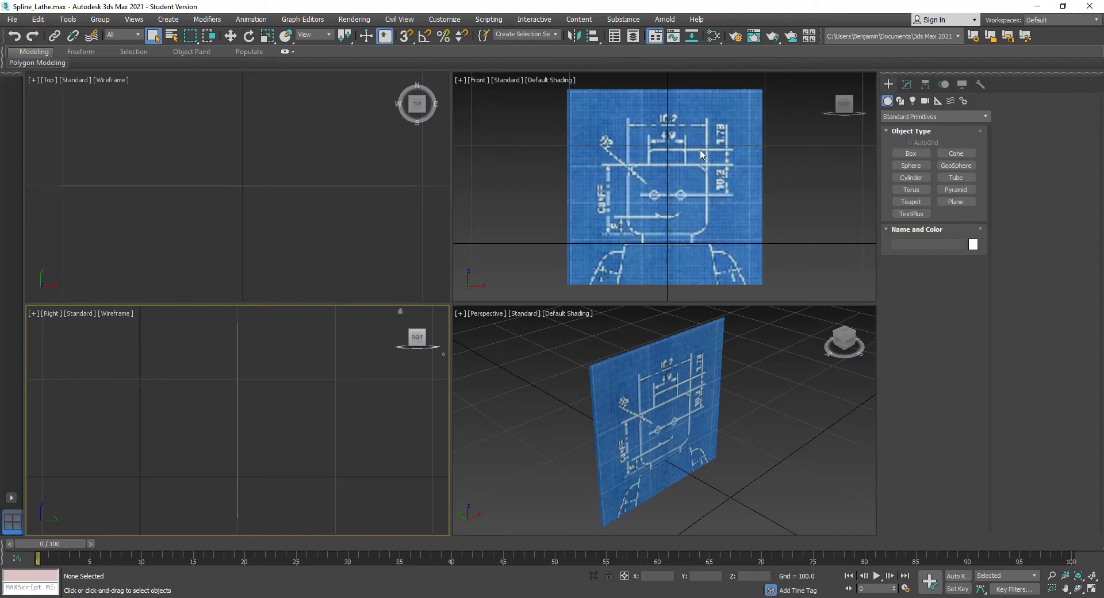
left_click(461, 80)
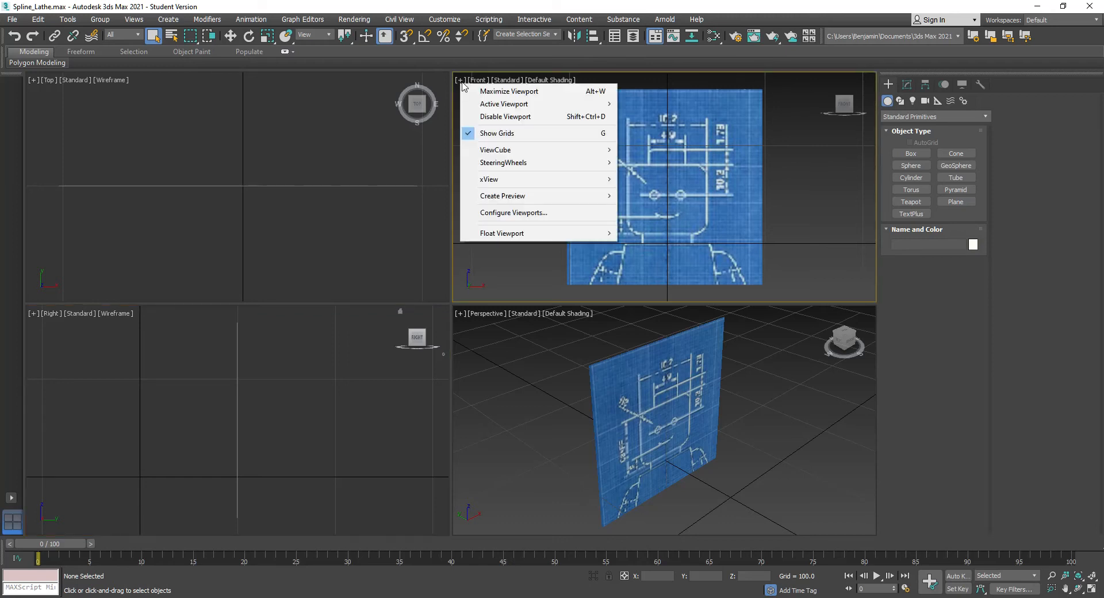
left_click(486, 93)
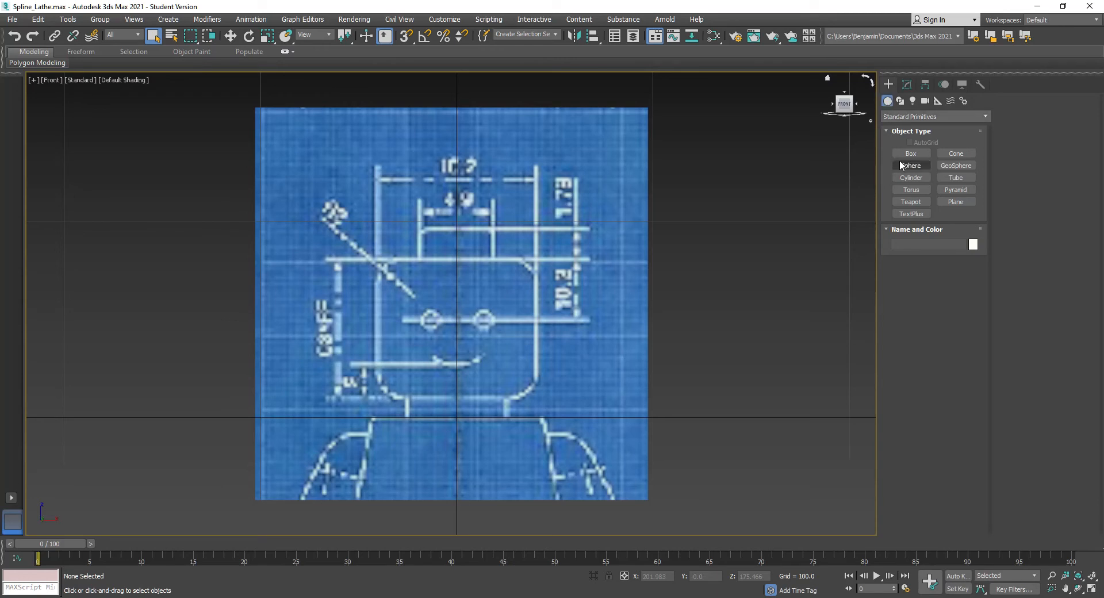
Step: Draw a closed freeform Line spline with mixed corner and Bezier vertices, running from beside the blueprint across its upper part
left_click(900, 102)
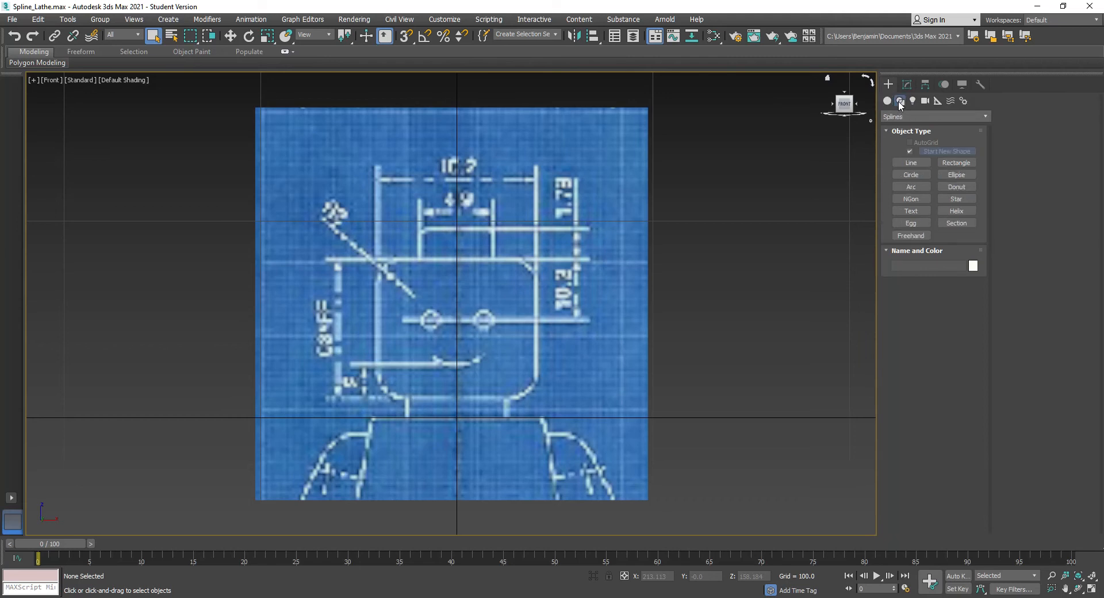
left_click(912, 163)
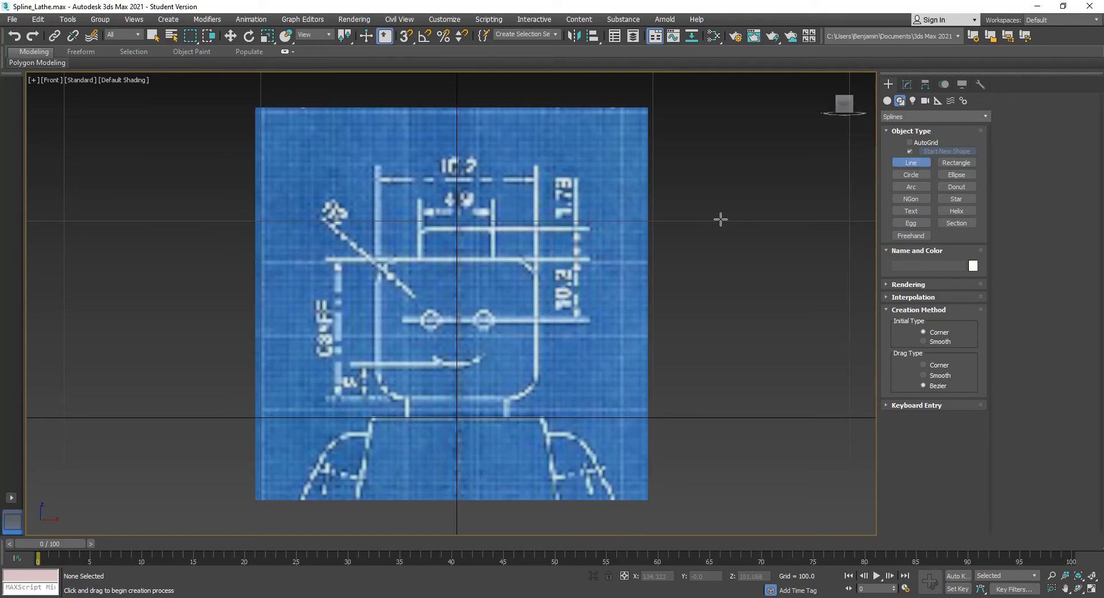
left_click(676, 147)
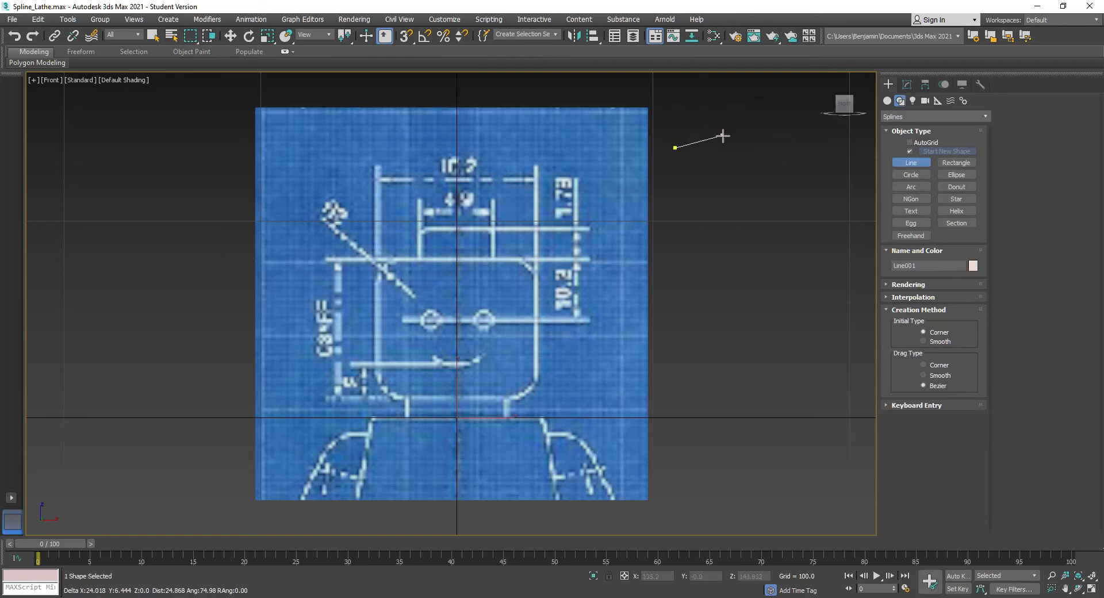
left_click_drag(735, 135, 770, 182)
left_click(680, 264)
left_click(790, 291)
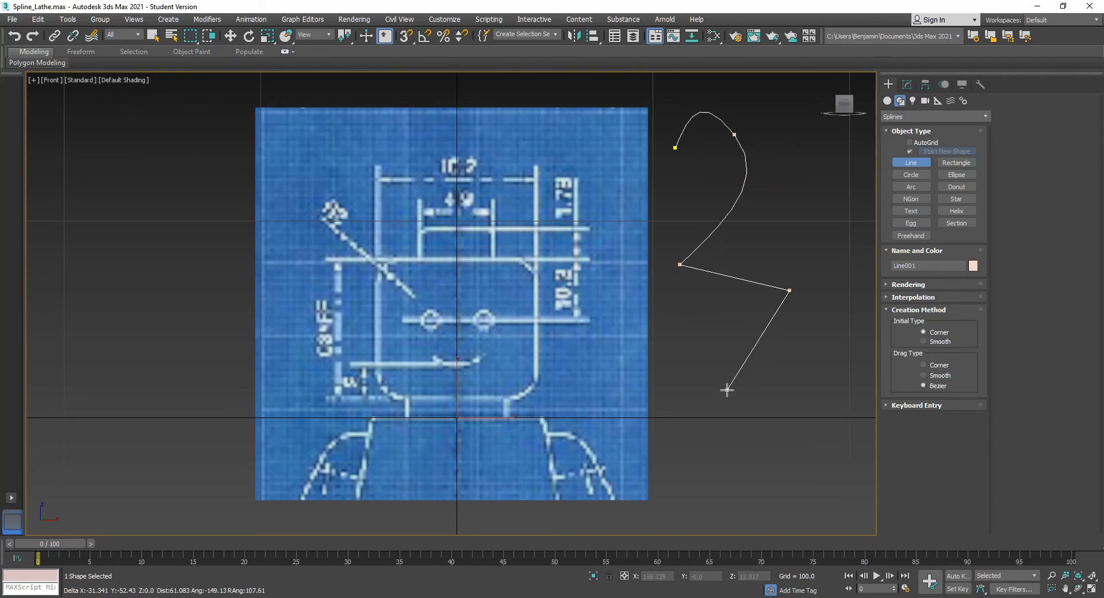
left_click(702, 333)
left_click_drag(764, 423, 704, 467)
left_click(668, 300)
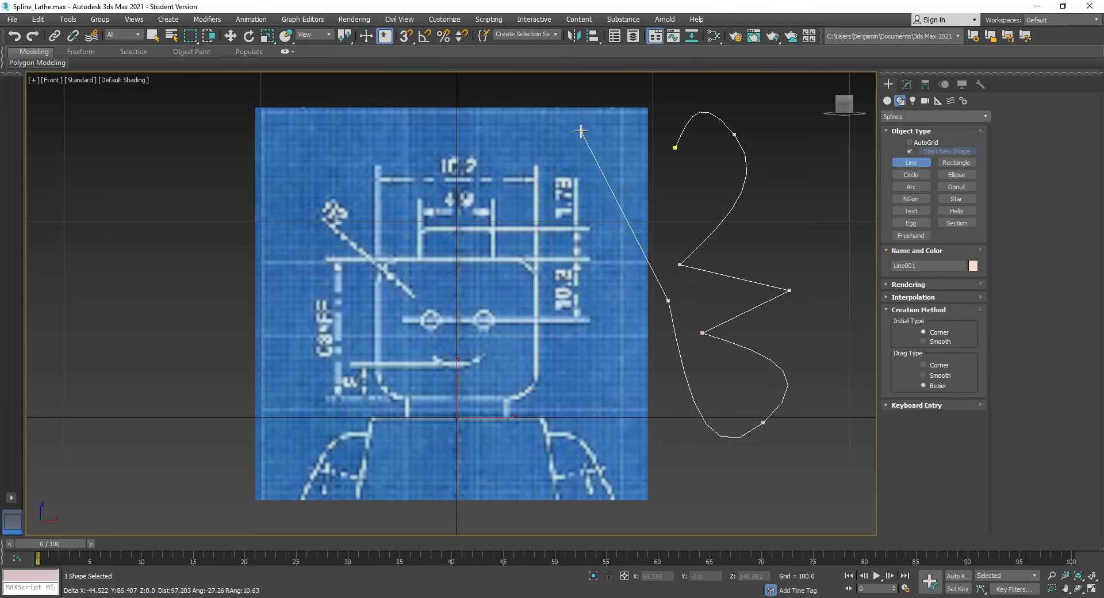
left_click_drag(527, 150, 607, 106)
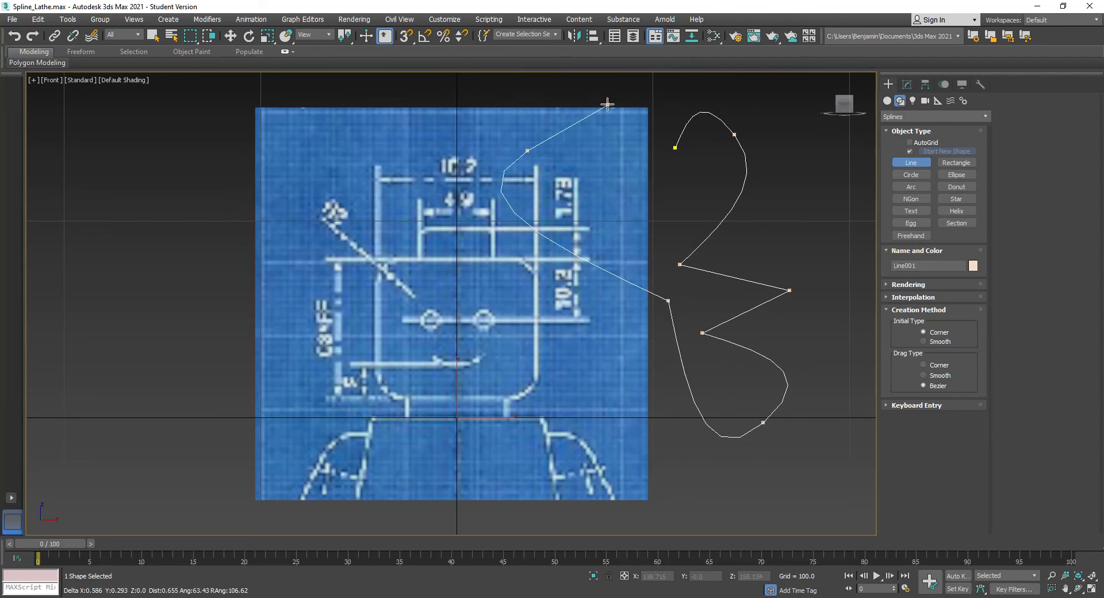
left_click(675, 147)
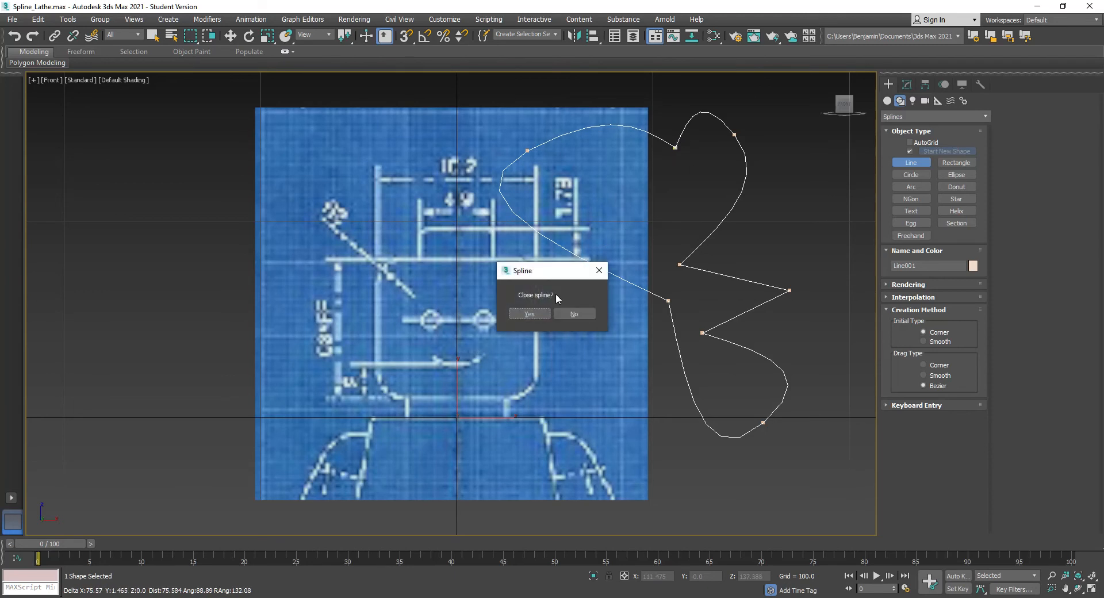
left_click(528, 314)
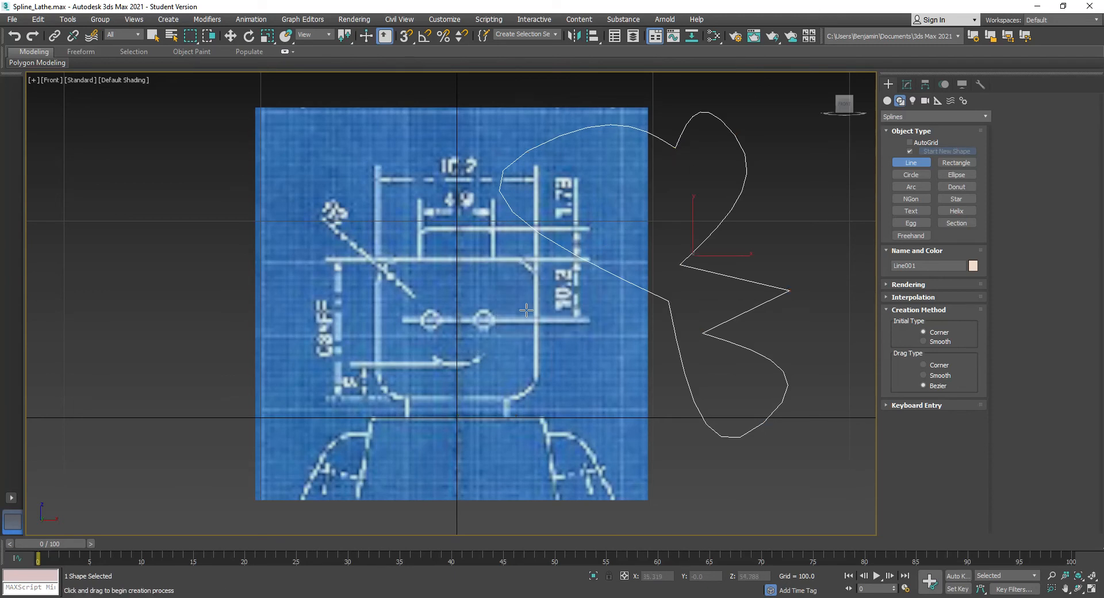
Step: Go through the line's Vertex, Segment and Spline sub-object levels, selecting a vertex, a curved segment and the whole spline in turn
left_click(907, 87)
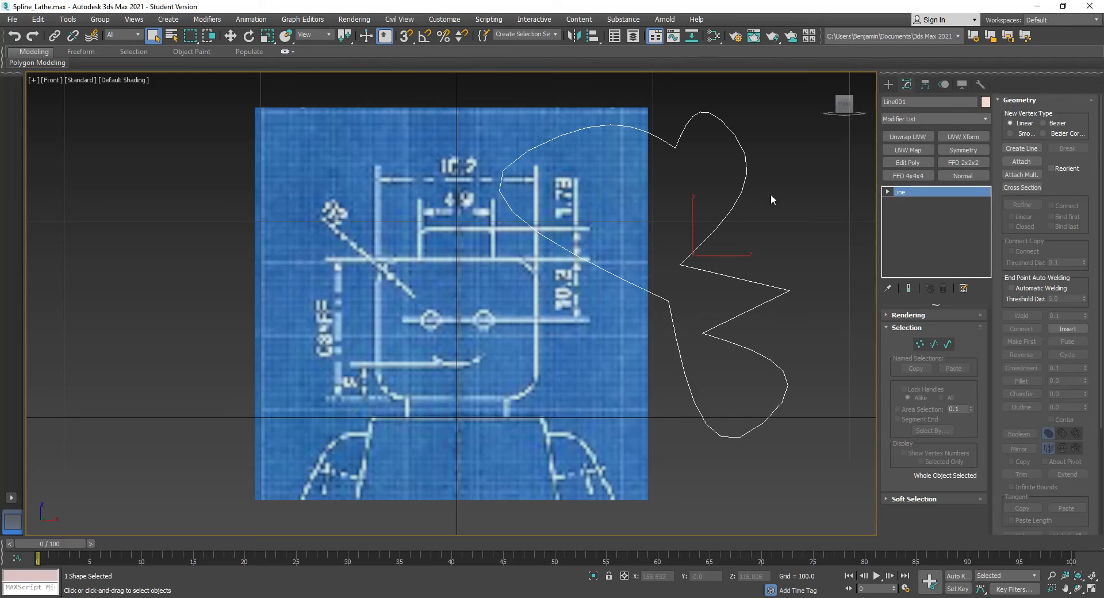
left_click(886, 192)
left_click(916, 202)
left_click(681, 264)
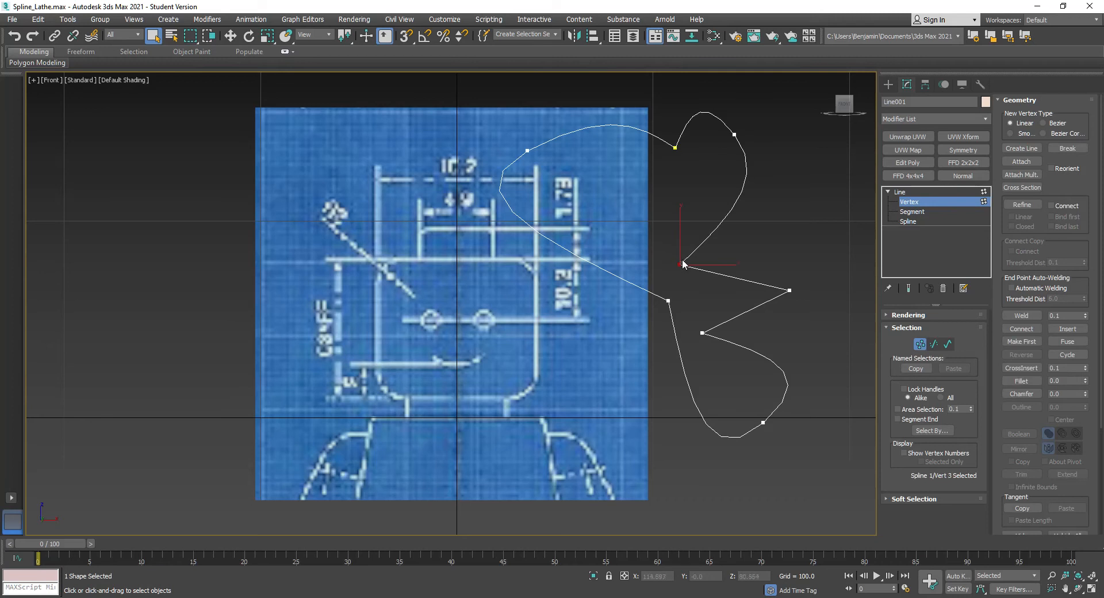
left_click(913, 212)
left_click(722, 217)
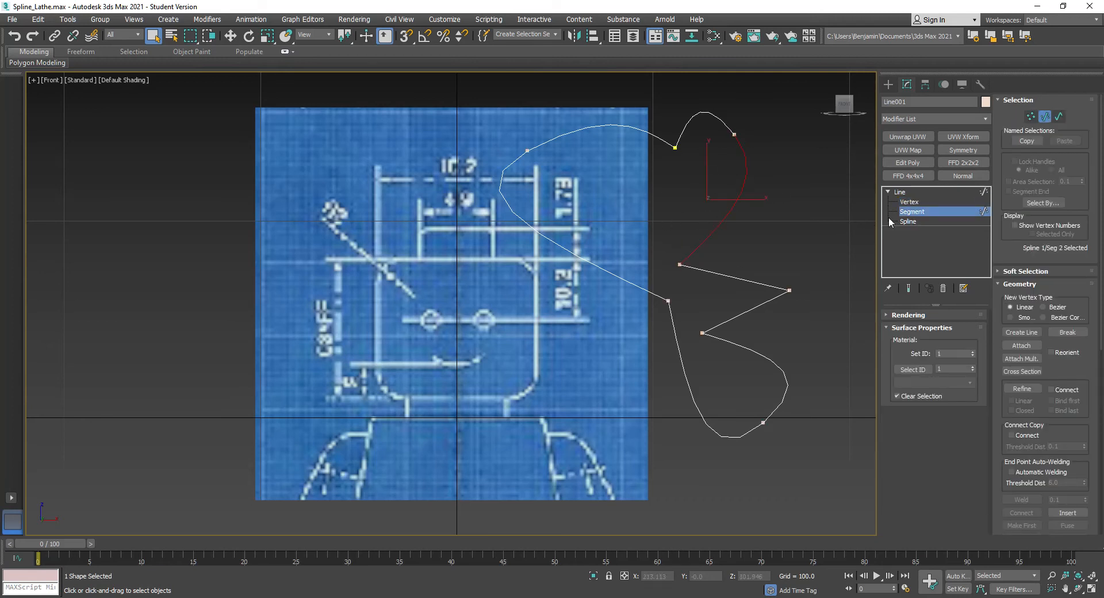
left_click(909, 222)
left_click_drag(690, 203, 702, 208)
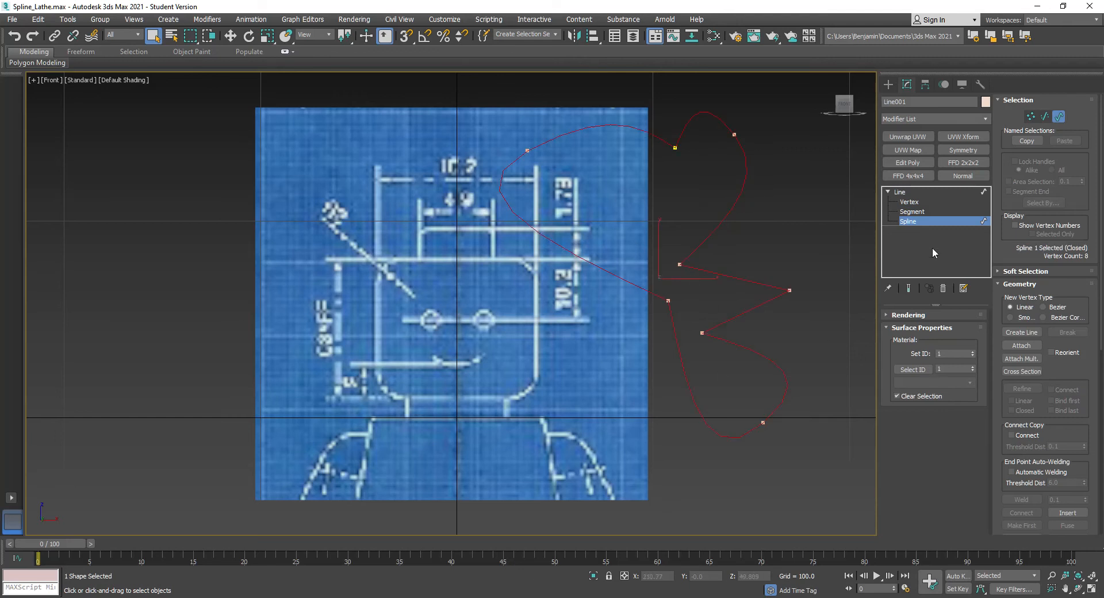
Step: Switch the line from Vertex level to top level and back, and review the type options for the selected vertex
left_click(909, 202)
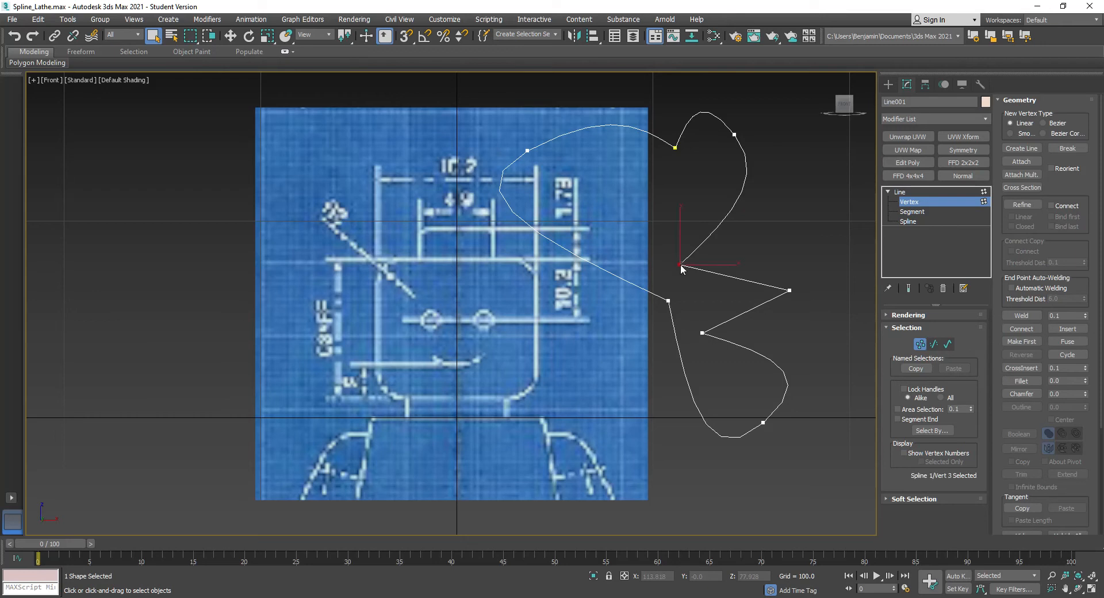
right_click(680, 264)
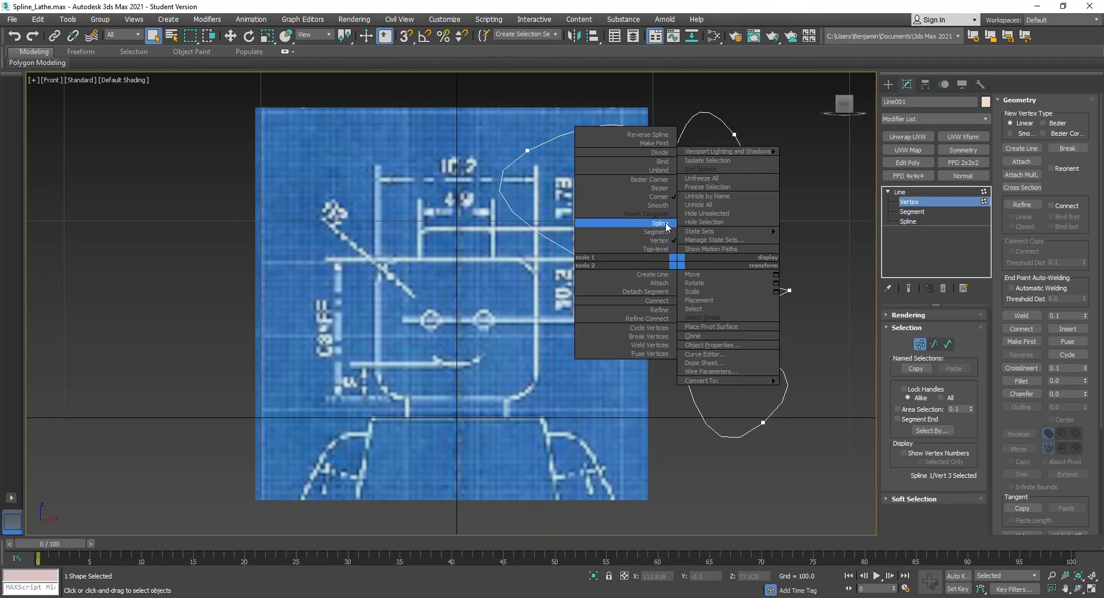
left_click(662, 250)
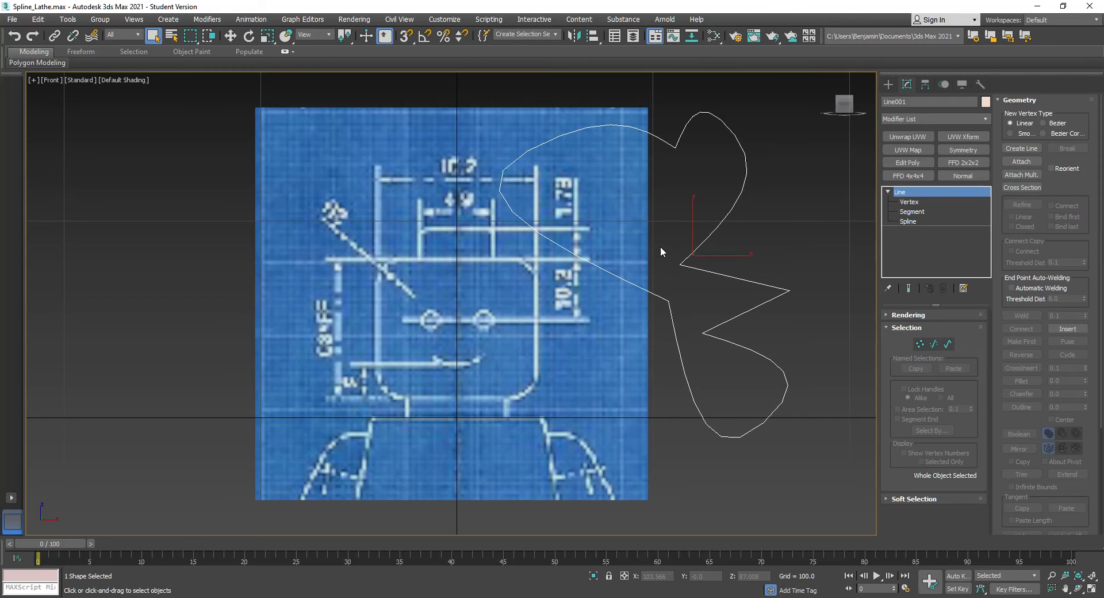
right_click(665, 251)
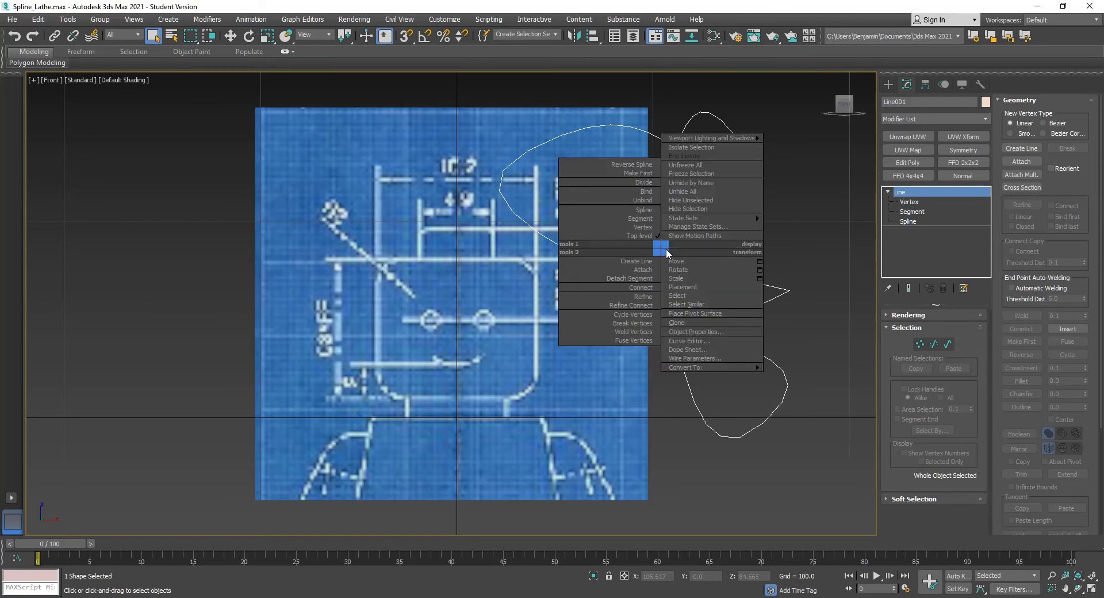
left_click(637, 229)
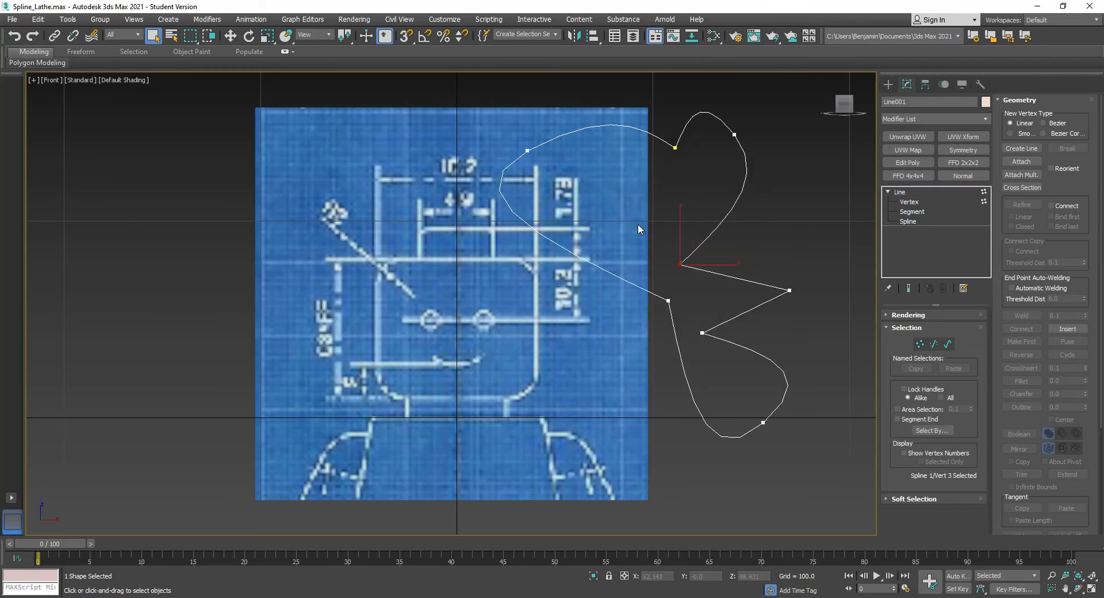
right_click(700, 258)
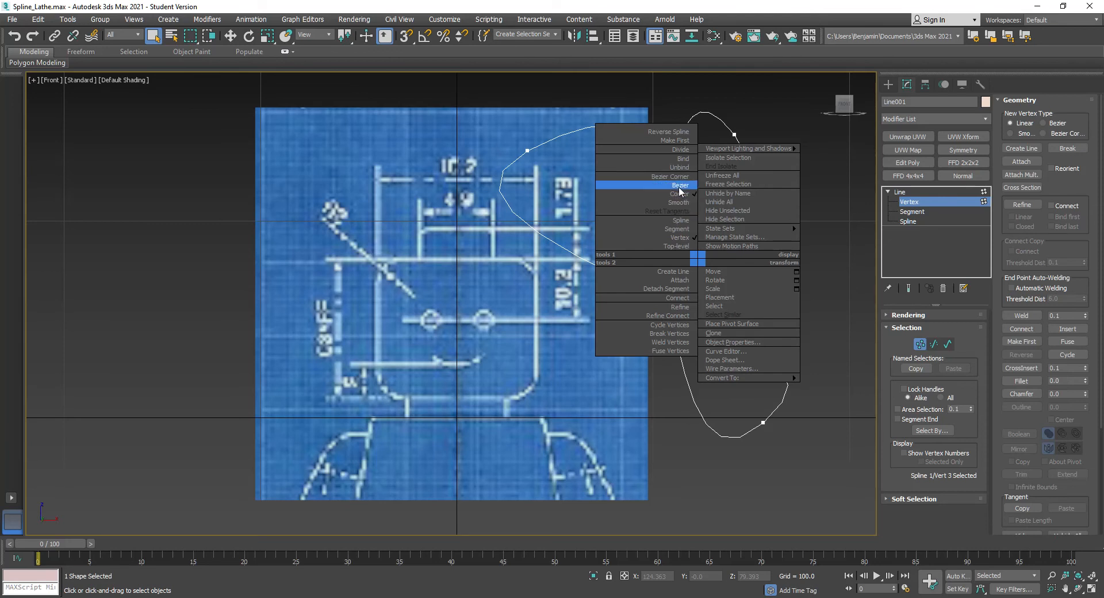
left_click(749, 94)
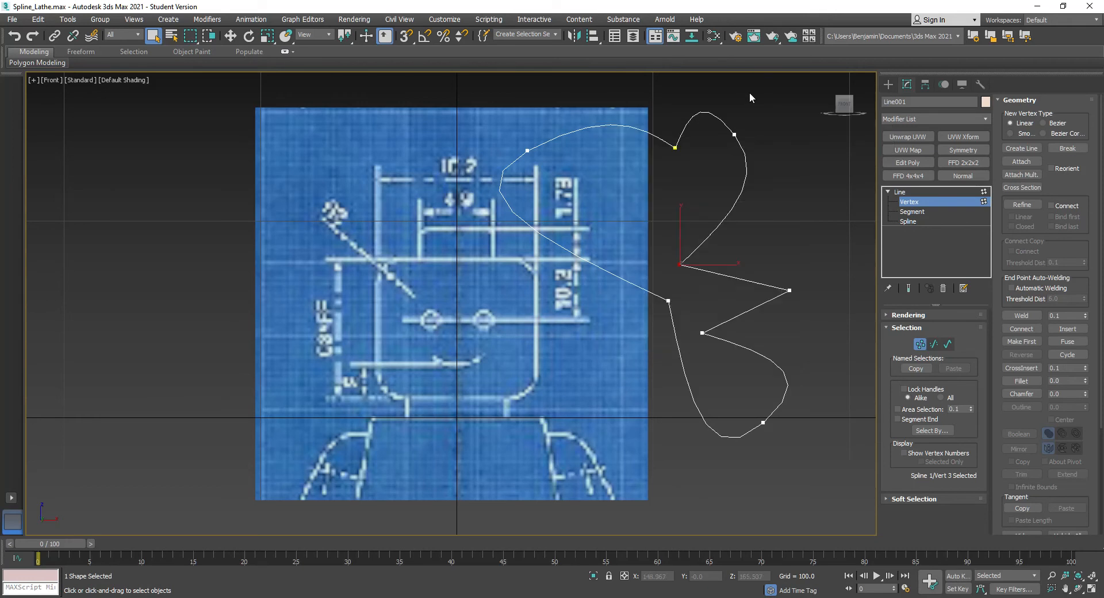
Step: Adjust the tangent handle on the spline's upper Bezier vertex, convert it to Bezier Corner, and shorten the opposite handle independently
left_click(734, 134)
right_click(734, 133)
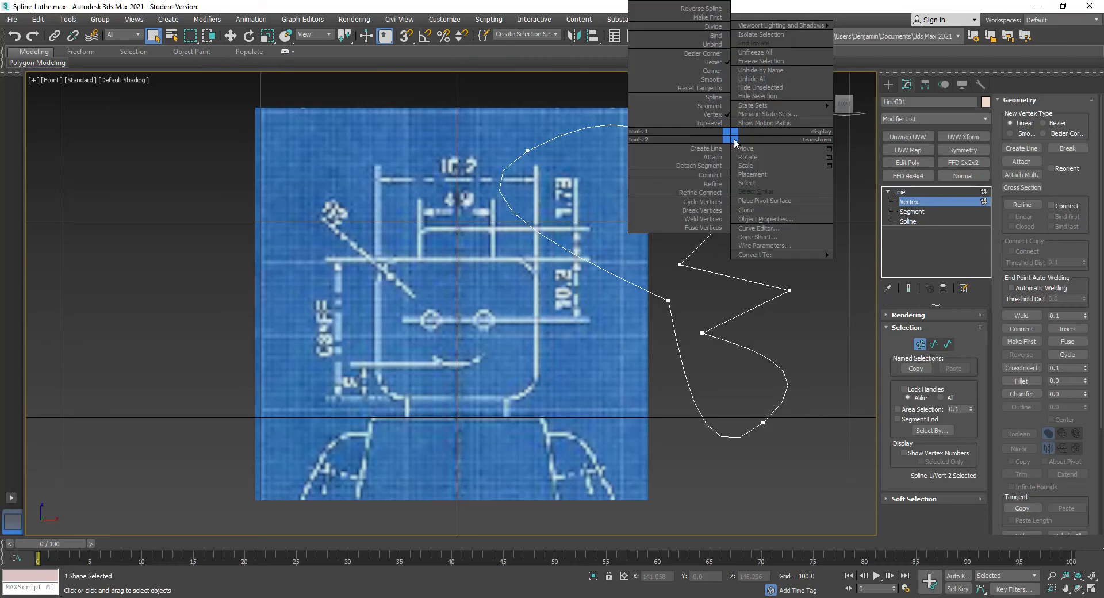
mouse_move(771, 178)
left_mouse_down()
mouse_move(784, 155)
mouse_move(748, 131)
mouse_move(769, 167)
left_mouse_up()
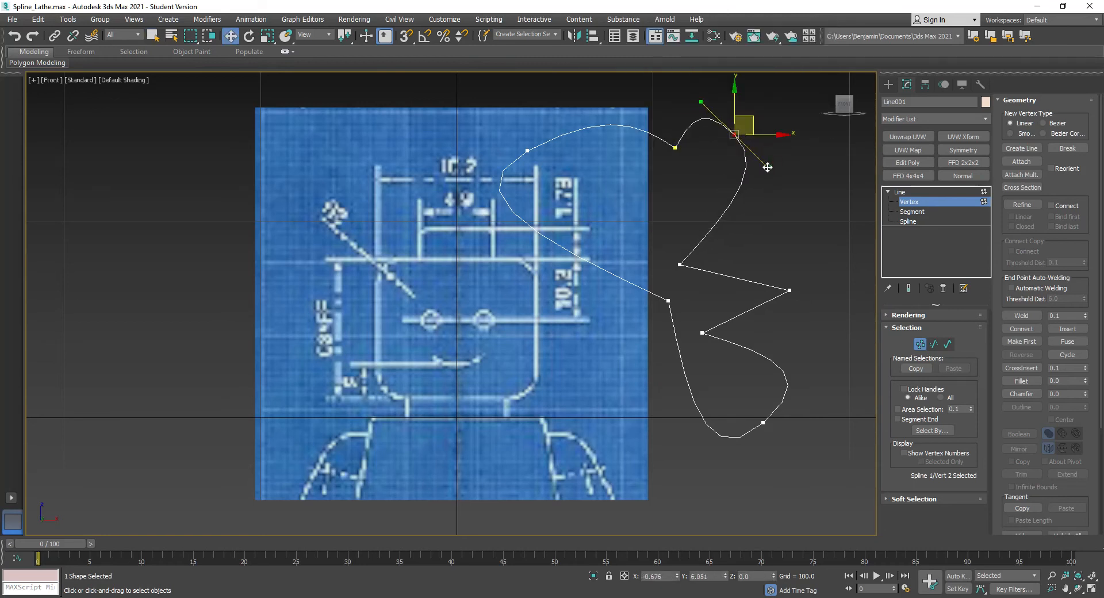
right_click(733, 135)
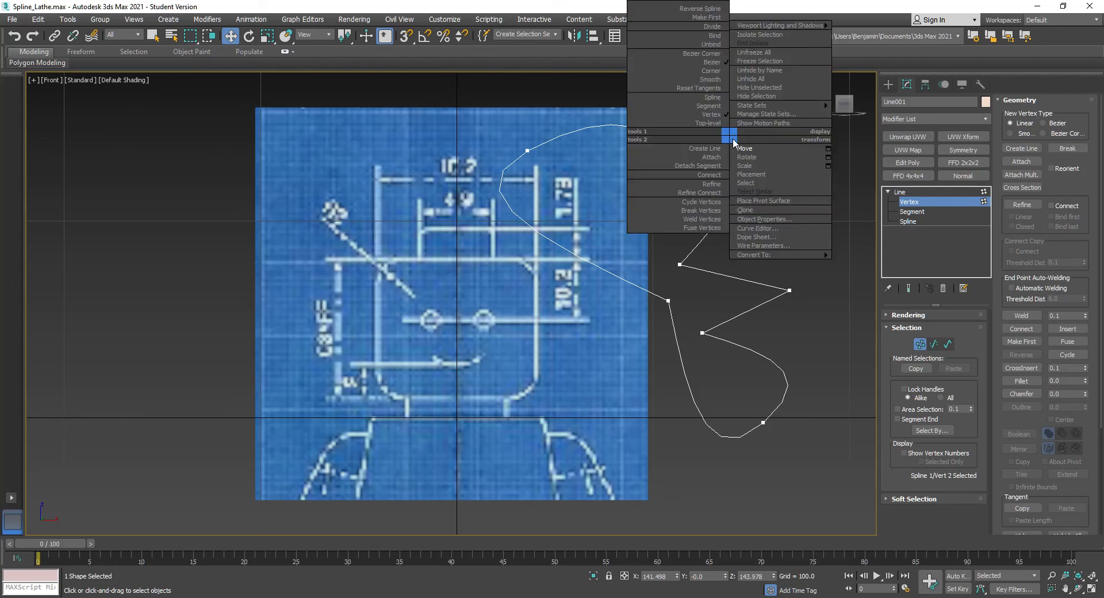
left_click(703, 54)
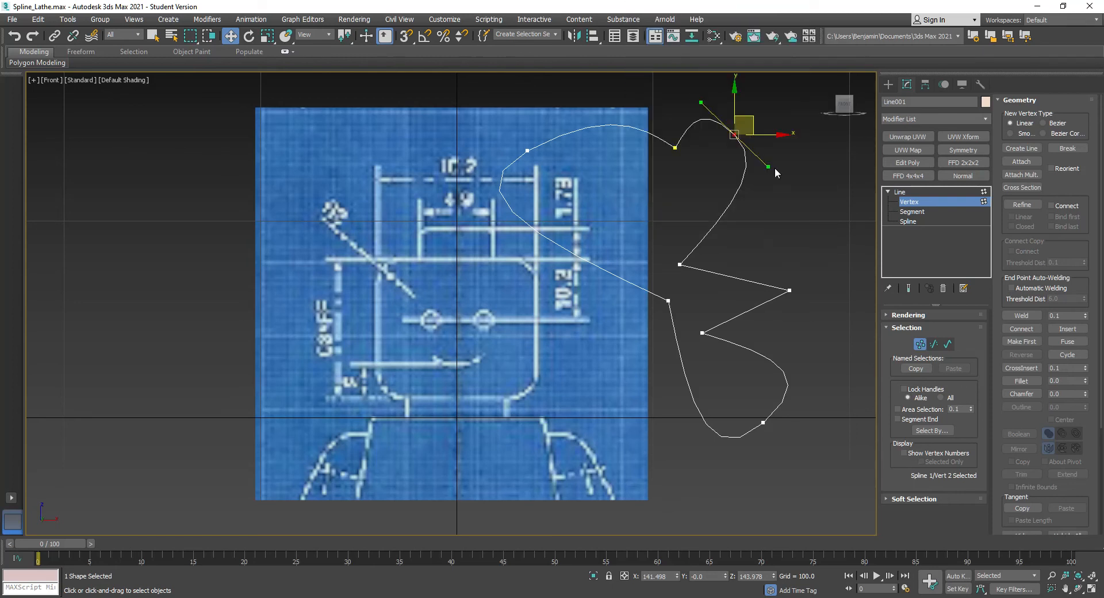
left_click_drag(706, 102, 724, 123)
right_click(726, 126)
Step: Convert the upper vertex to Bezier and pull its lower tangent handle further down
right_click(734, 136)
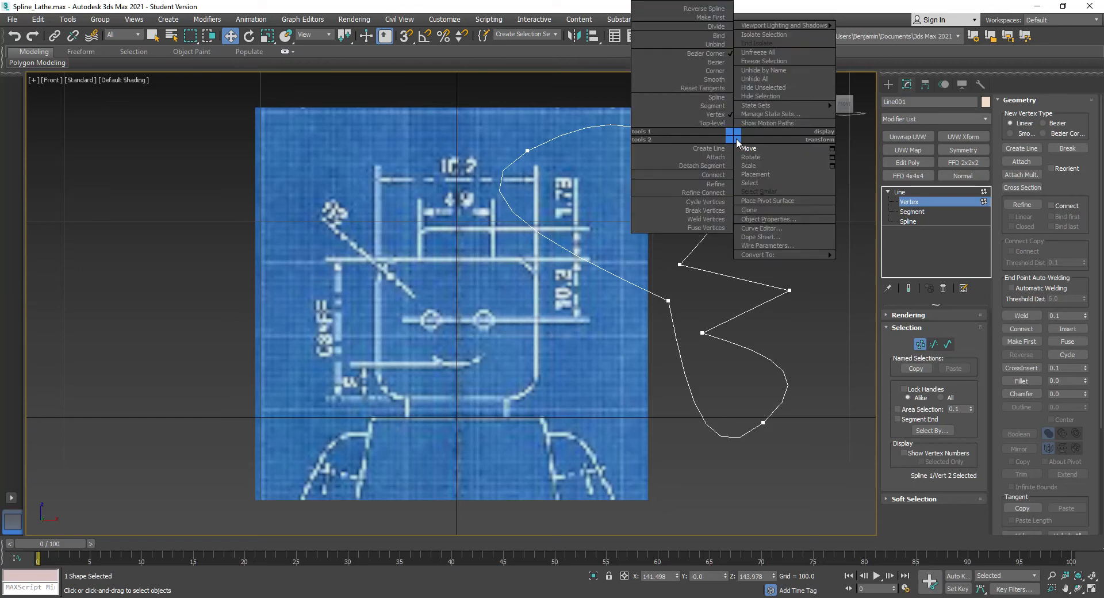
left_click(715, 61)
mouse_move(767, 168)
left_mouse_down()
mouse_move(760, 190)
mouse_move(771, 182)
left_mouse_up()
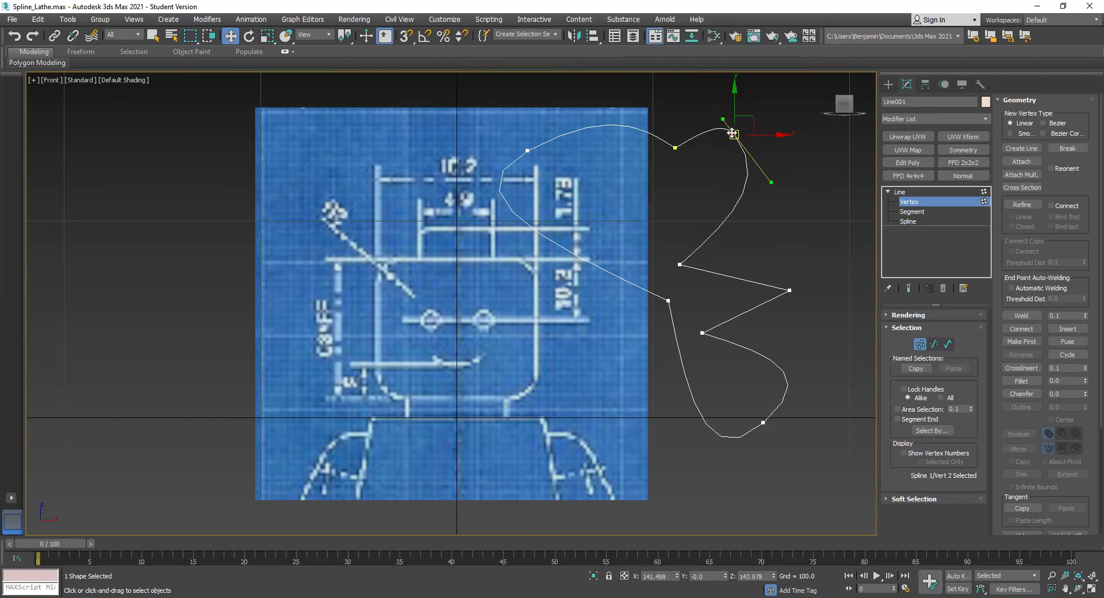
Step: Convert the upper vertex to Smooth and move it down by about 19 units
right_click(733, 134)
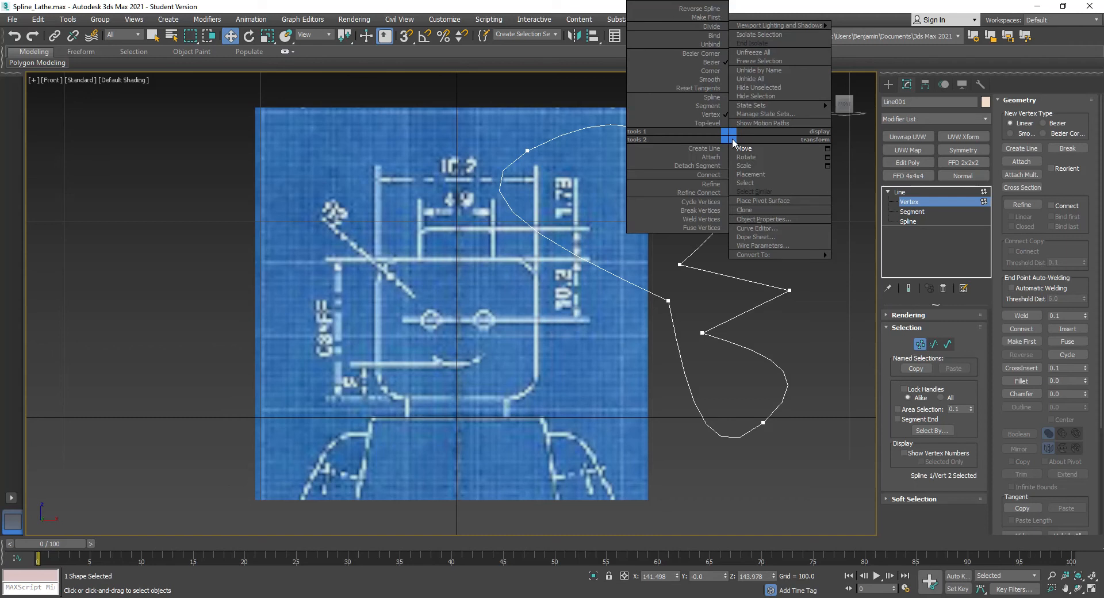
left_click(711, 80)
left_click_drag(737, 138, 741, 177)
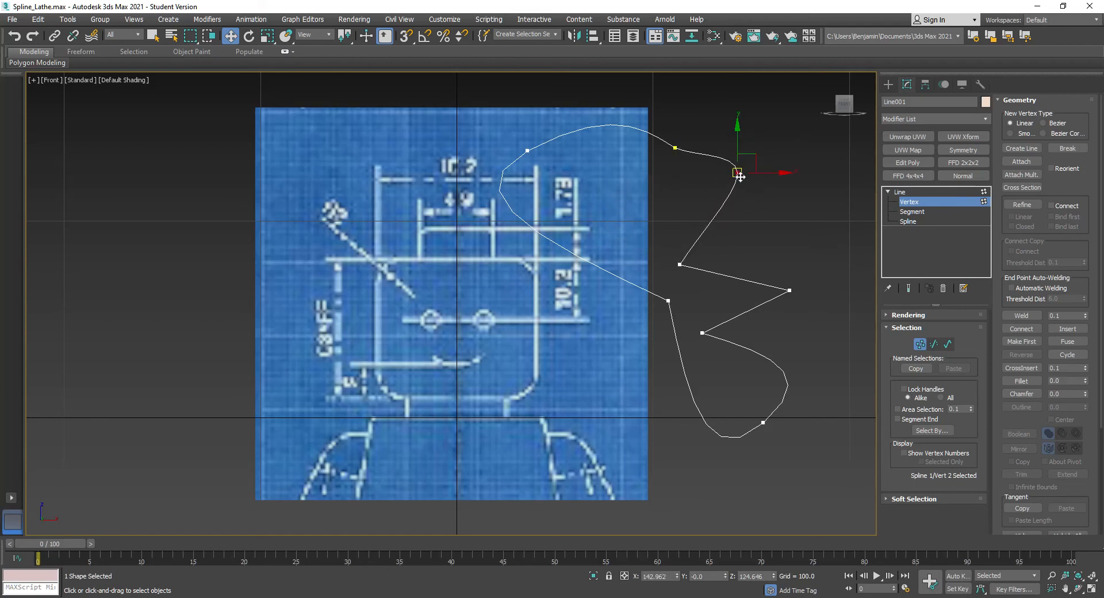
Step: Convert the moved vertex to Corner and clear the vertex selection
right_click(738, 173)
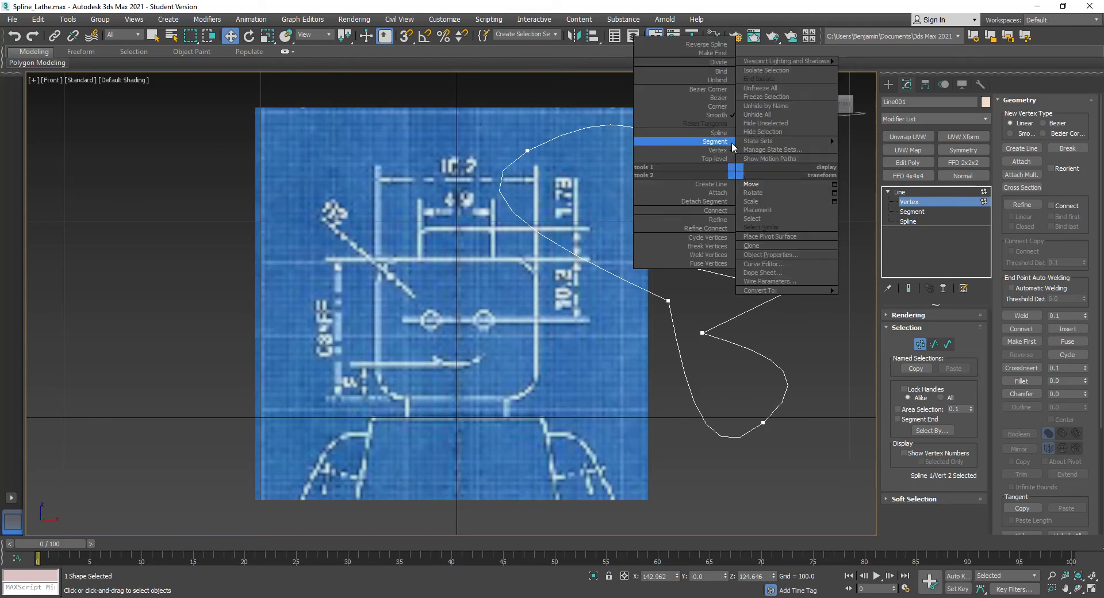
left_click(717, 107)
left_click(592, 143)
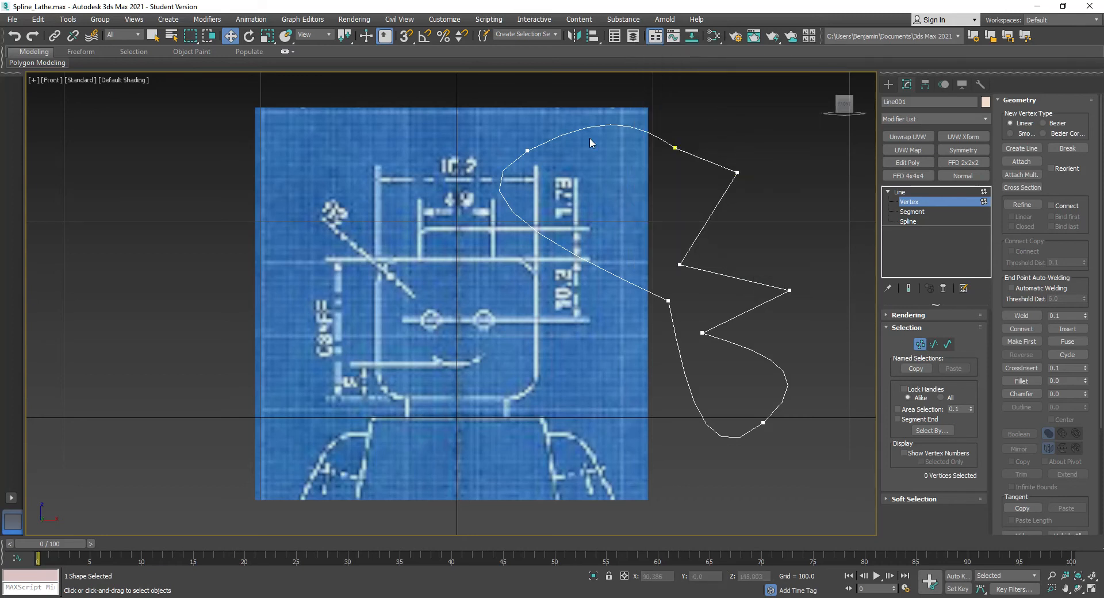
Step: Select all vertices of the practice spline and convert them to Corner
left_click(527, 149)
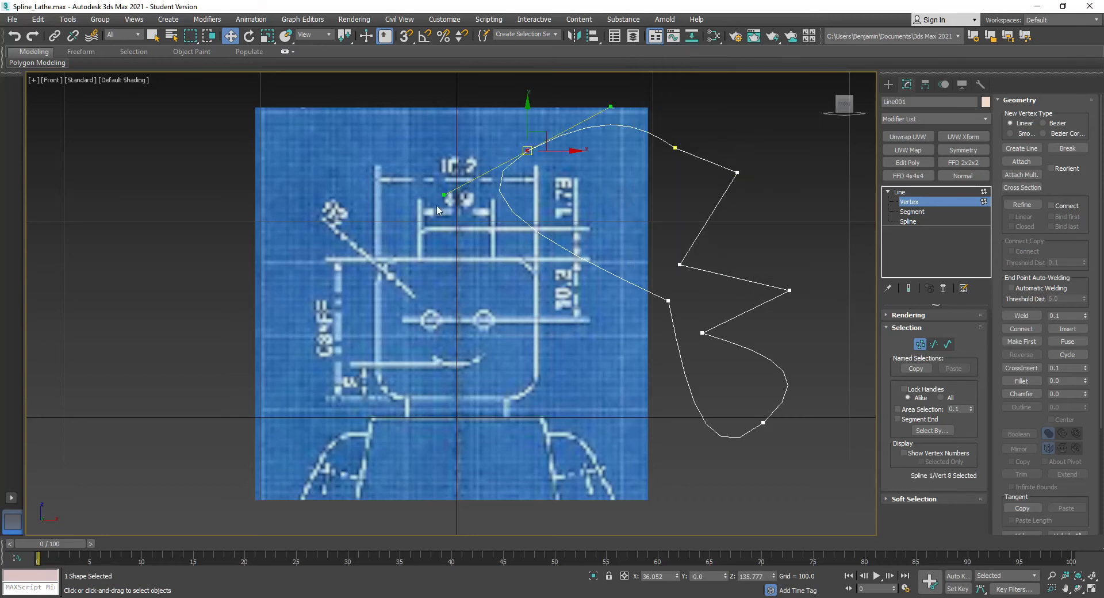
left_click_drag(513, 122, 843, 521)
right_click(759, 420)
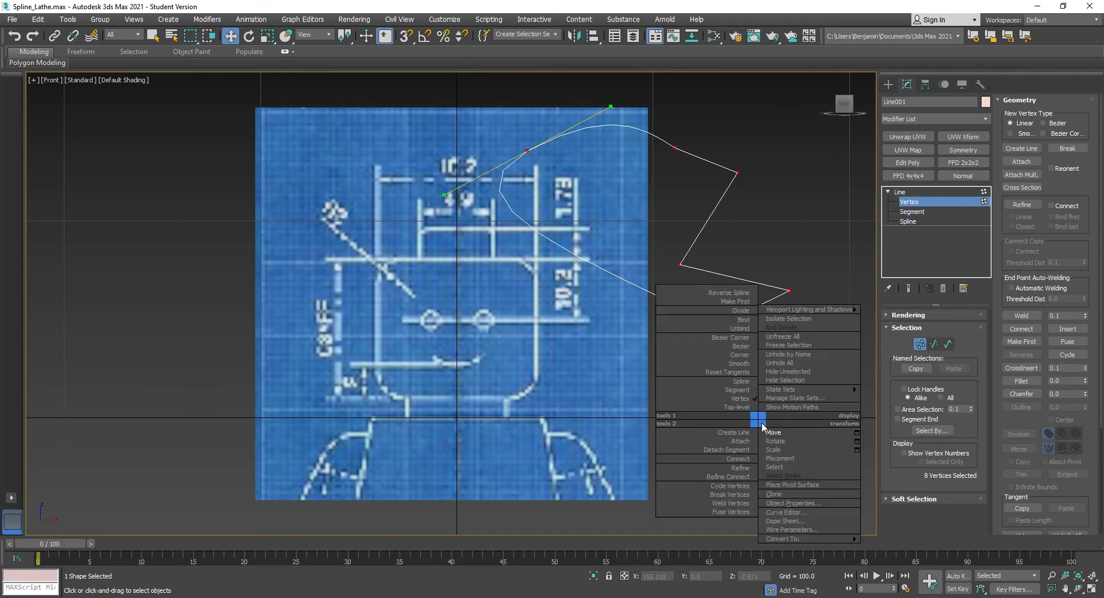
left_click(740, 355)
Step: Move the practice spline's inner lower vertex down below the others, to about X 133.6, Z -19.8
left_click(665, 332)
left_click(667, 301)
left_click_drag(667, 301, 719, 455)
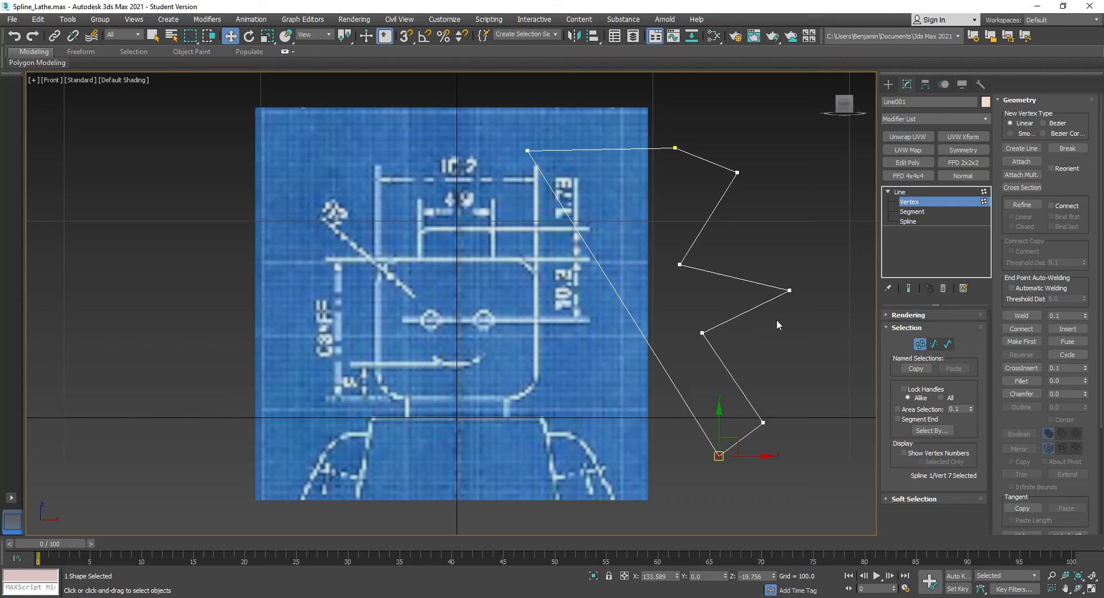
Step: Return to the line's object level and try to convert the whole shape to an Editable Spline
left_click(900, 195)
right_click(901, 194)
right_click(683, 149)
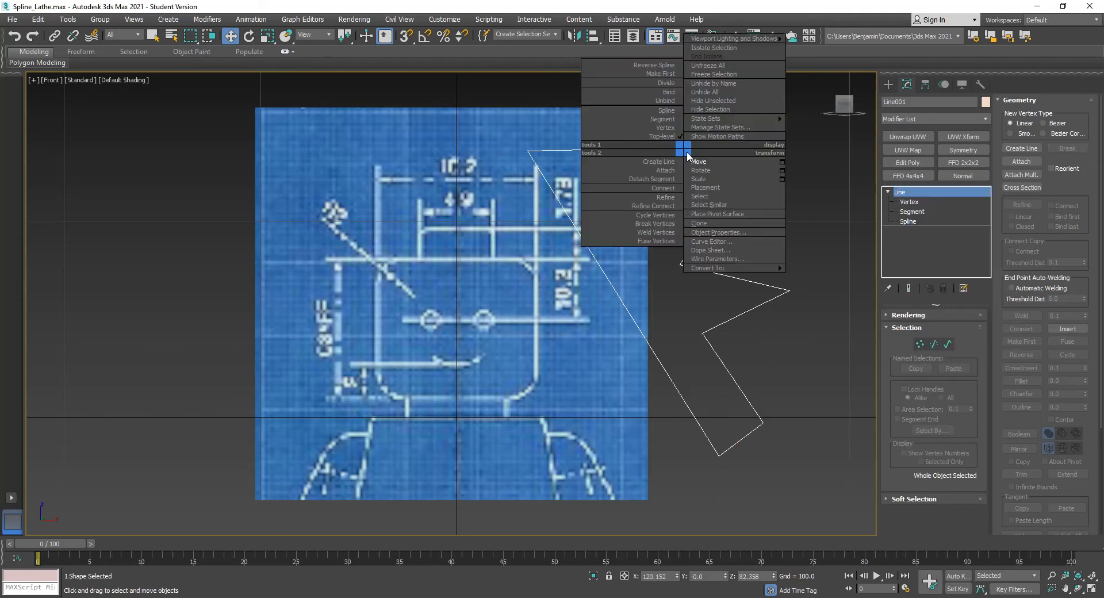
mouse_move(703, 268)
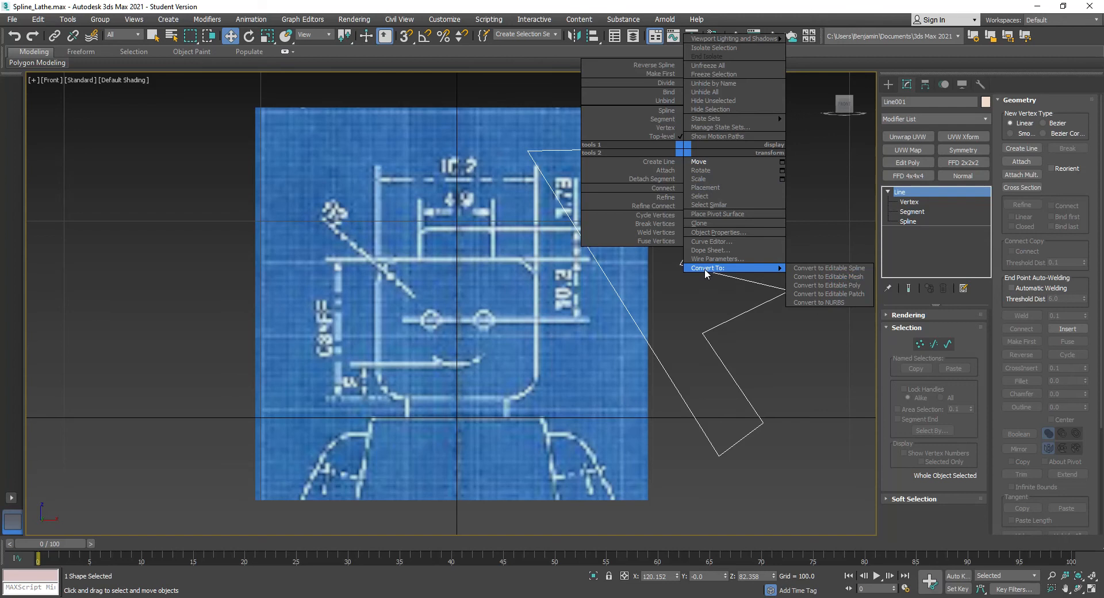
left_click(858, 268)
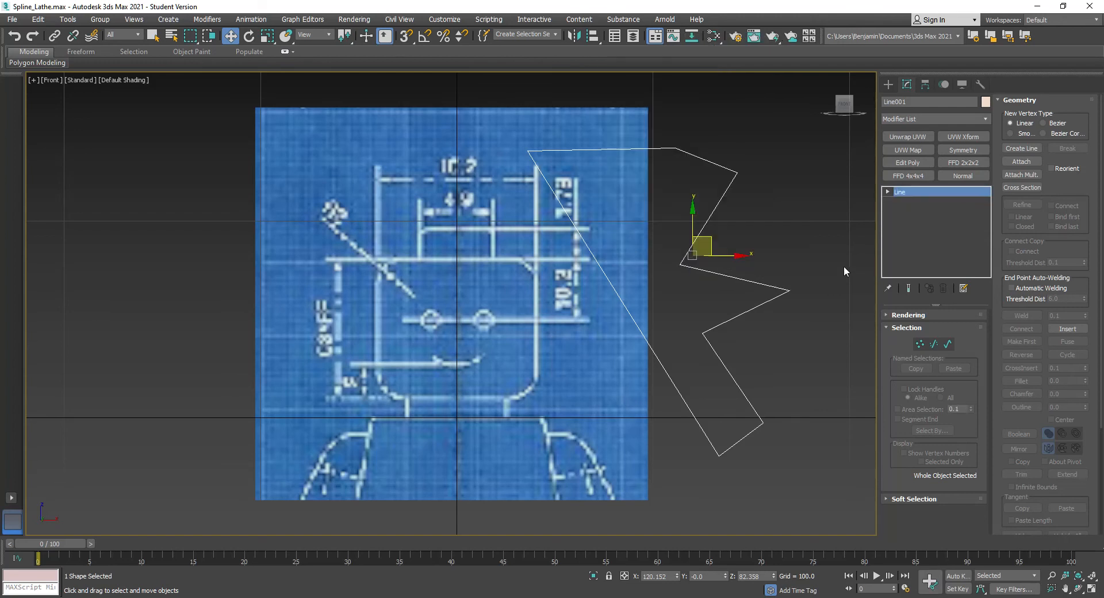
Step: Edit the line's vertices and move the upper inward-pointing vertex outward to about X 137.7, Z 85.4
left_click(920, 344)
left_click(681, 265)
left_click_drag(681, 264, 731, 250)
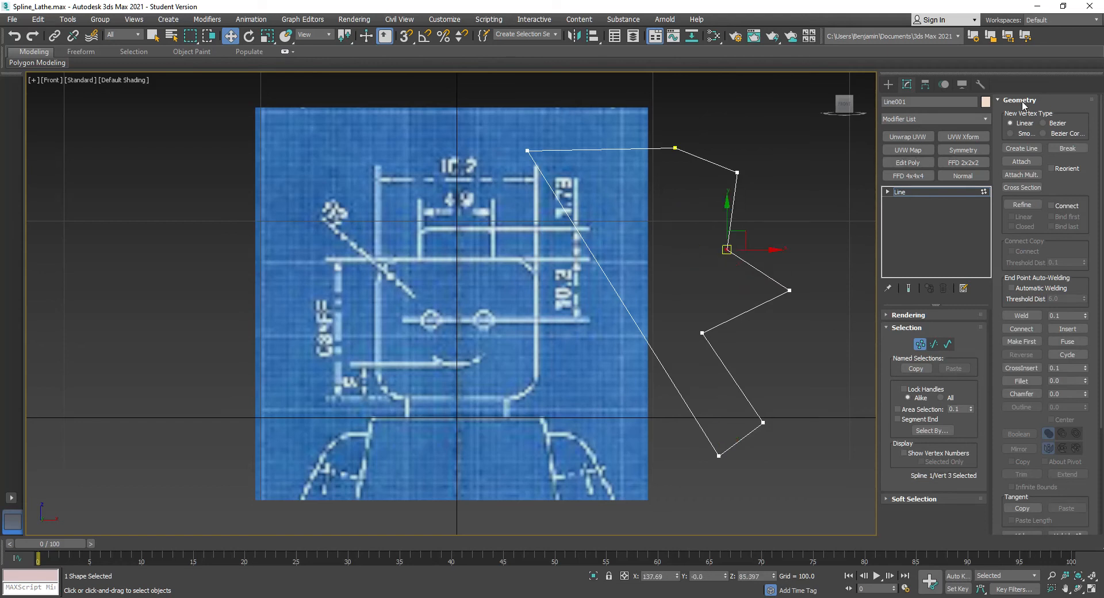
Step: Refine the short upper-right segment with a new vertex, raise it to about X 134.7, Z 146.1, and convert it to Smooth
left_click(1022, 205)
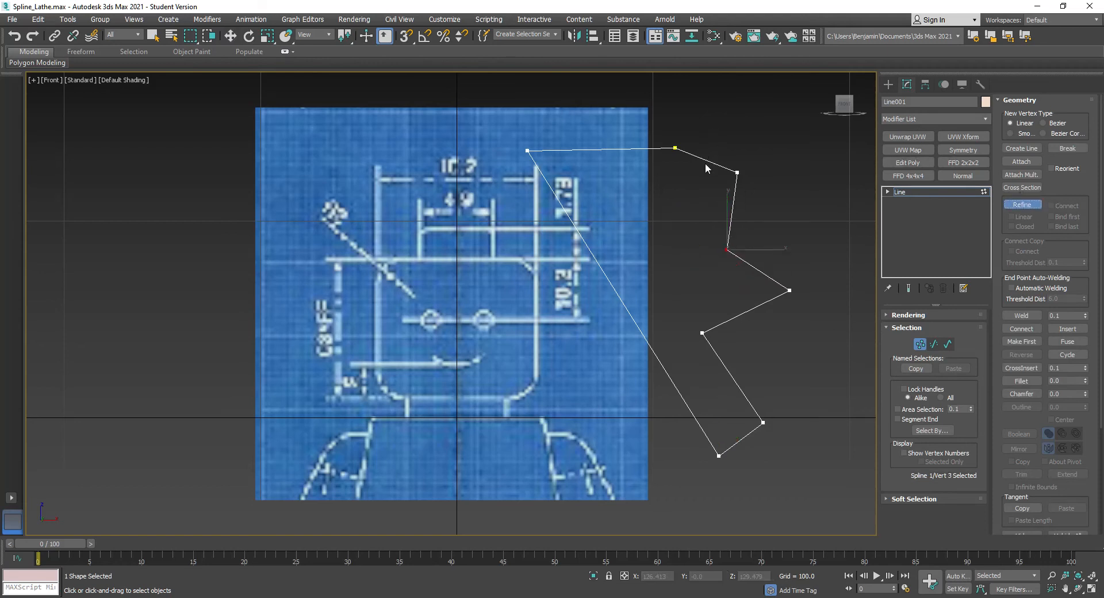
left_click(706, 159)
key("w")
left_click(707, 159)
left_click_drag(707, 160, 721, 131)
right_click(720, 130)
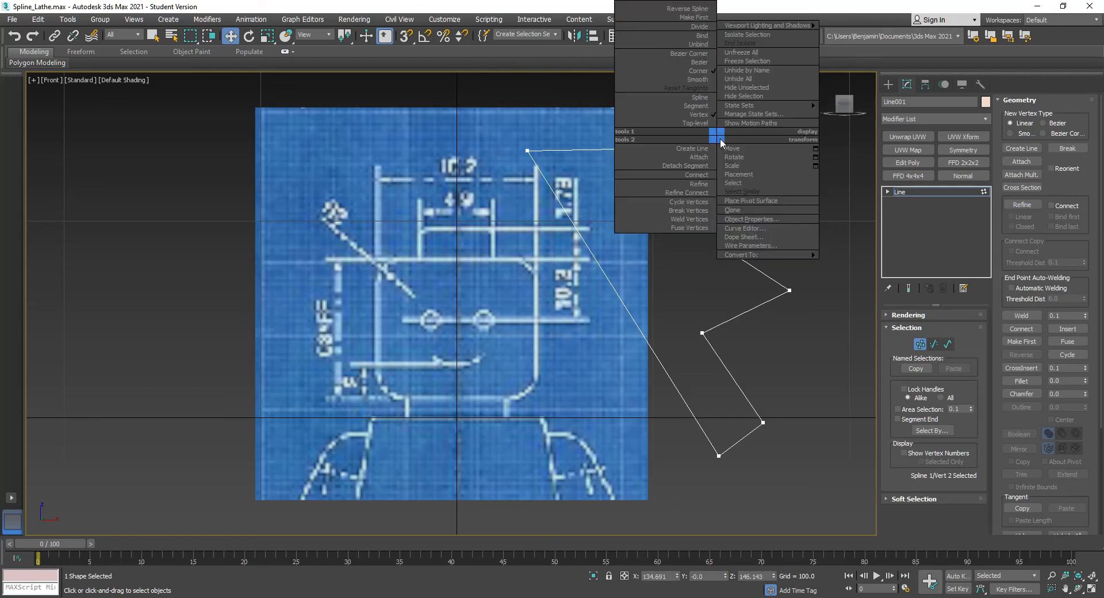
left_click(690, 82)
Step: Convert the inward vertex below the spline's upper bulge to Bezier and tilt its lower tangent handle outward
left_click(727, 249)
right_click(727, 249)
left_click(698, 171)
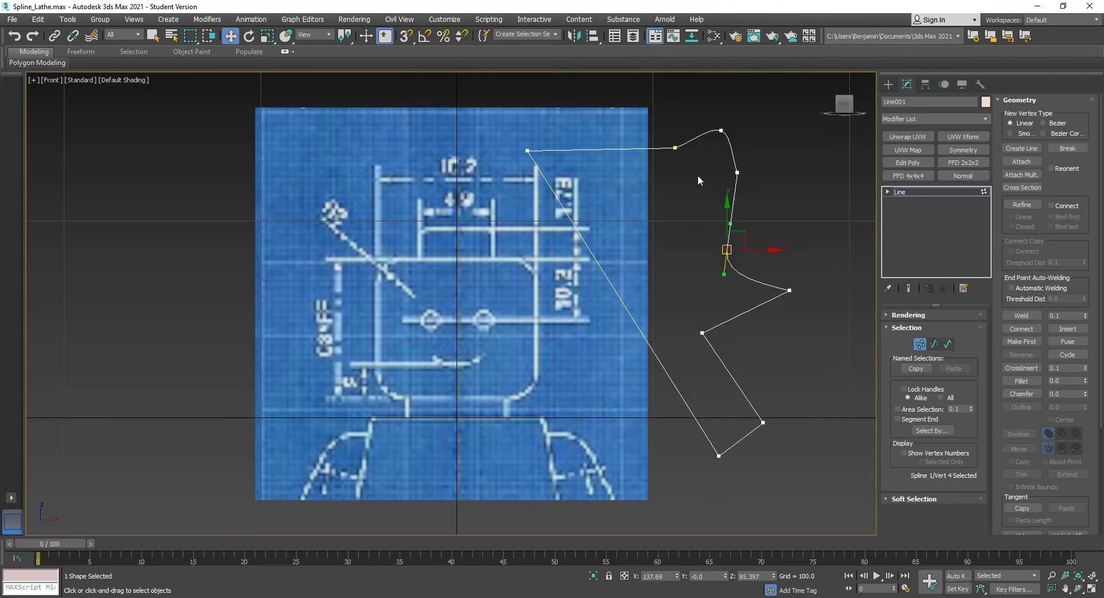
left_click_drag(720, 274, 741, 280)
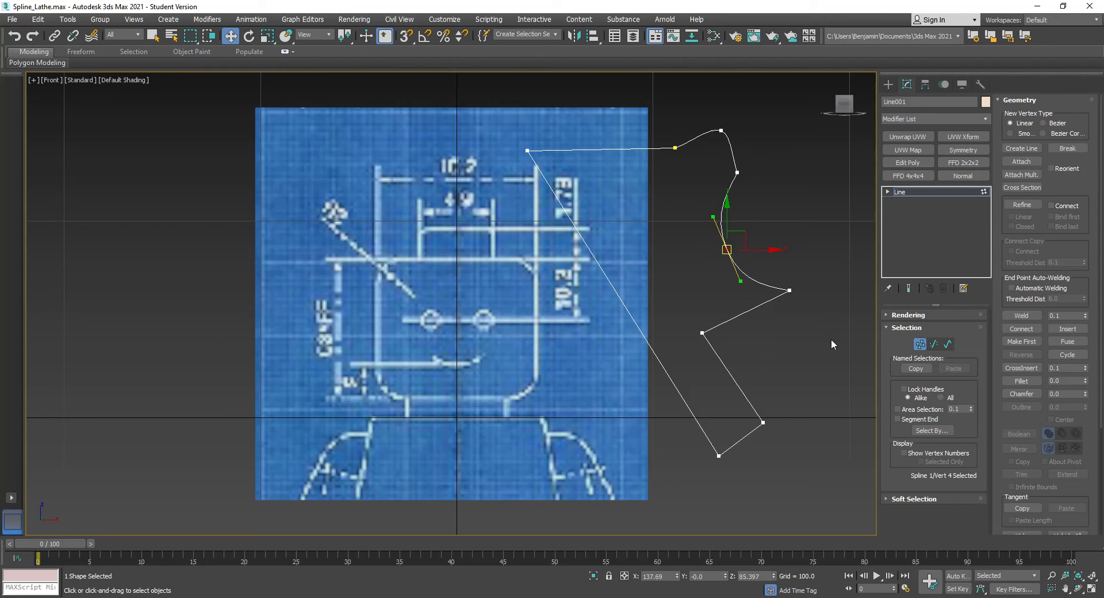
Step: Leave vertex editing and delete the whole practice spline
left_click(920, 344)
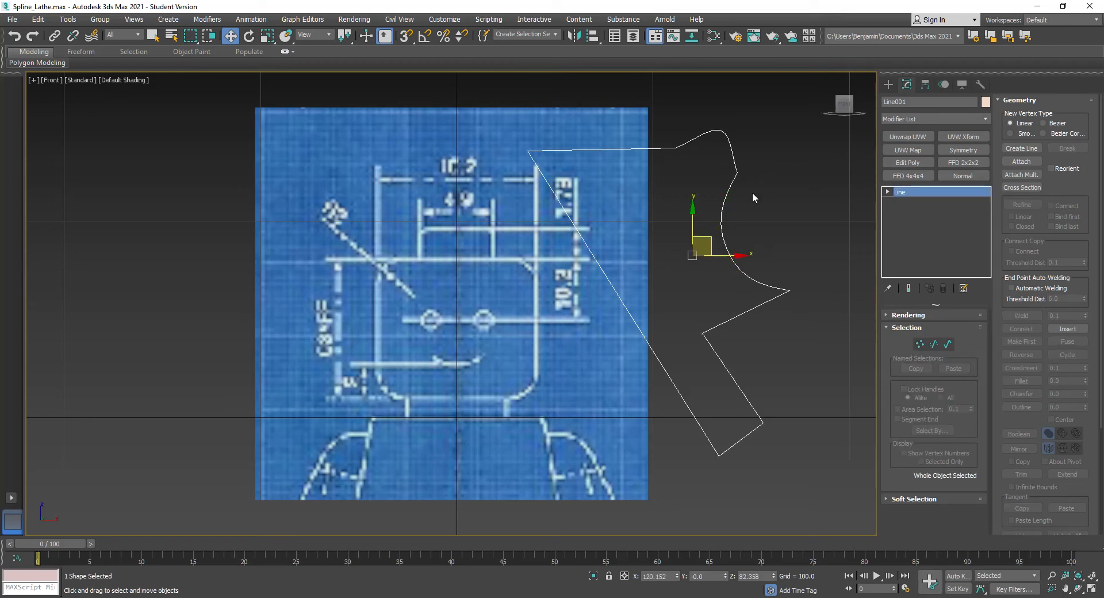
key("Delete")
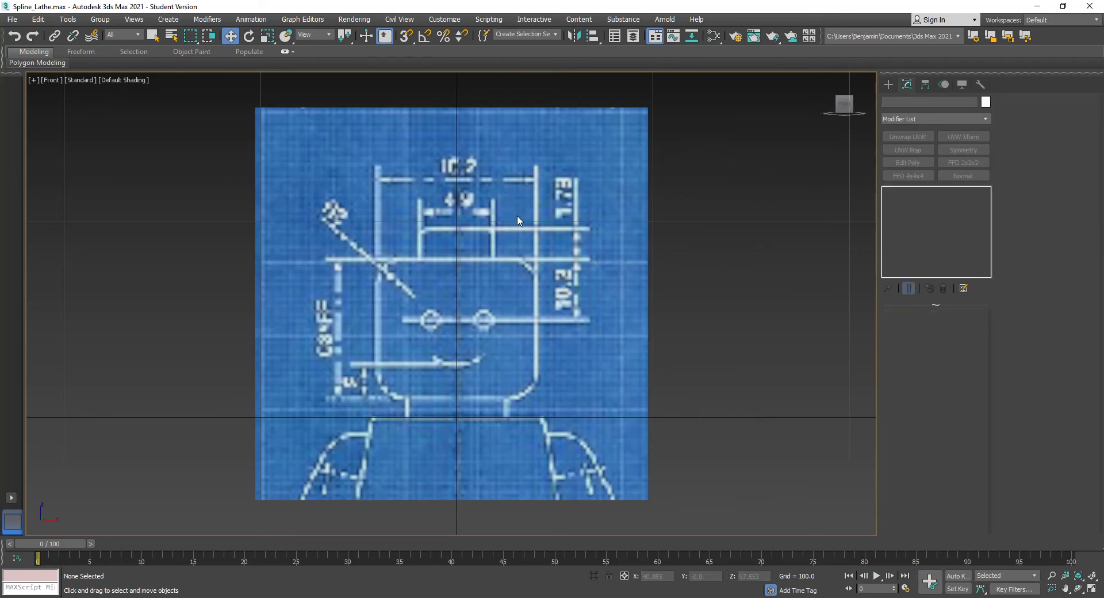
Step: Start a Line at the top center of the blueprint's stud and trace its right half and the head's upper right corner
scroll(458, 384, "up", 3)
middle_click_drag(511, 347, 552, 318)
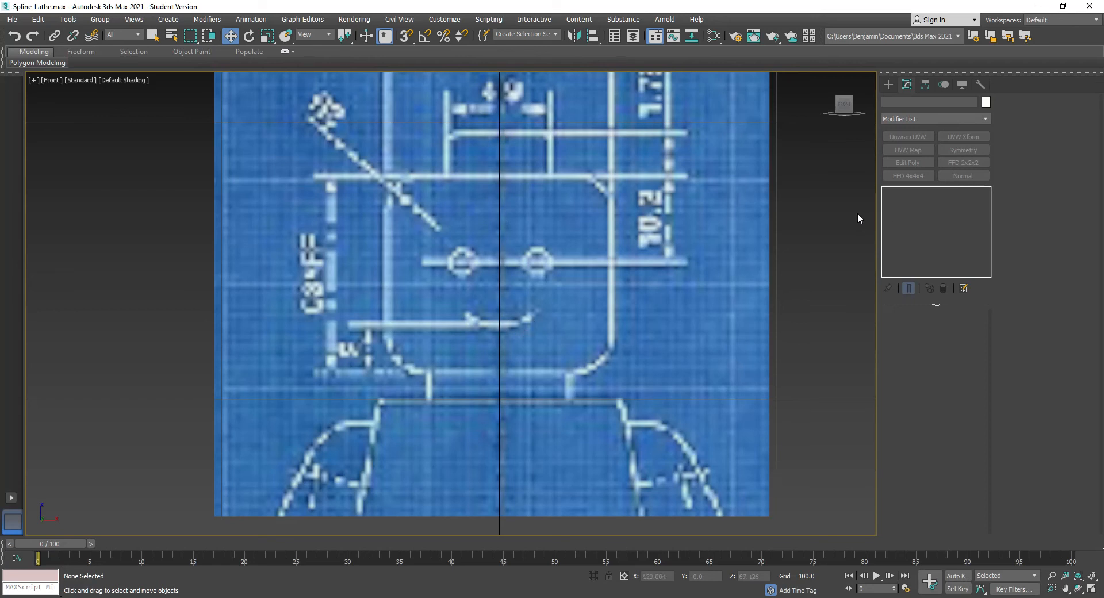
left_click(888, 84)
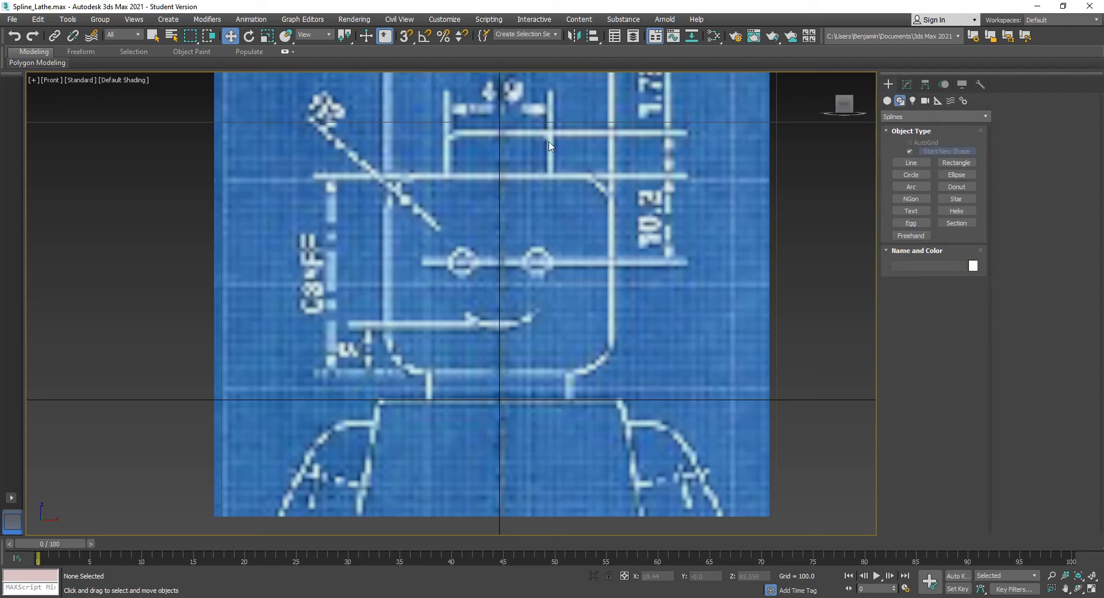
left_click(912, 163)
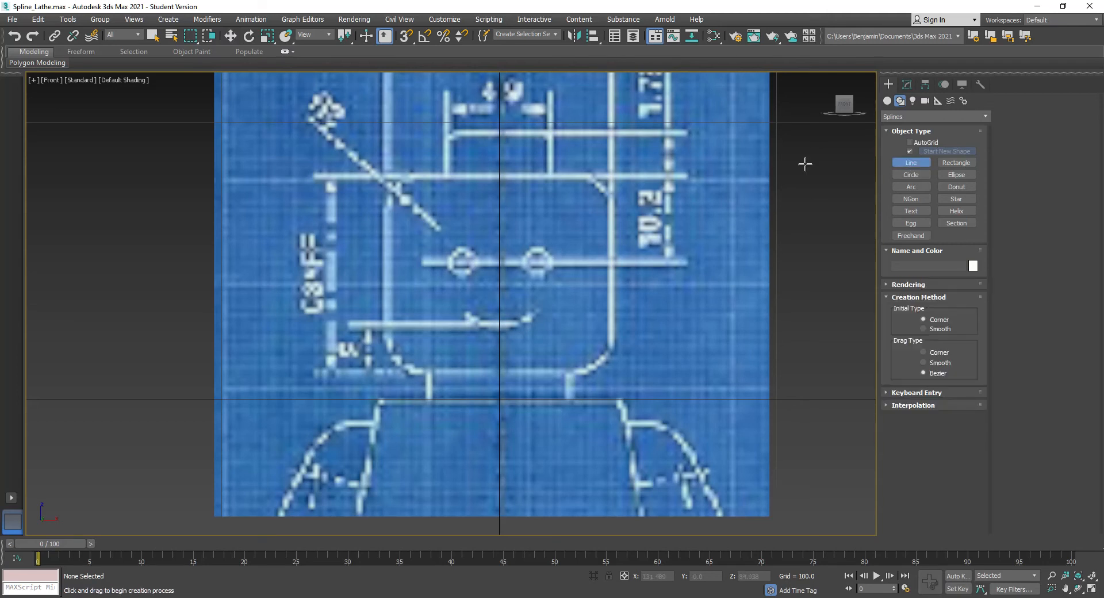
left_click(496, 131)
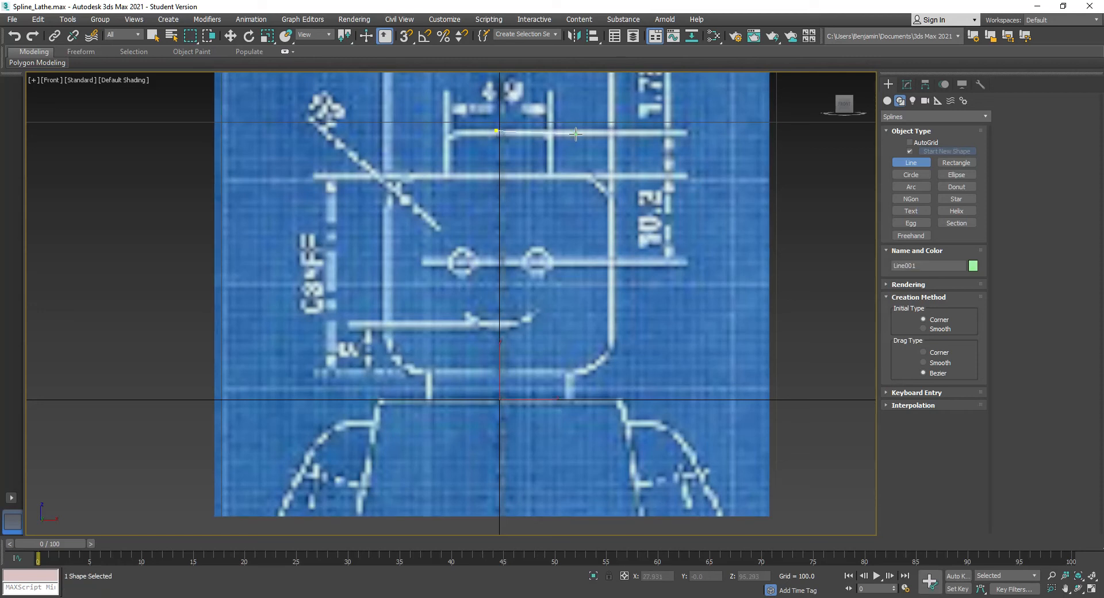
left_click(550, 132)
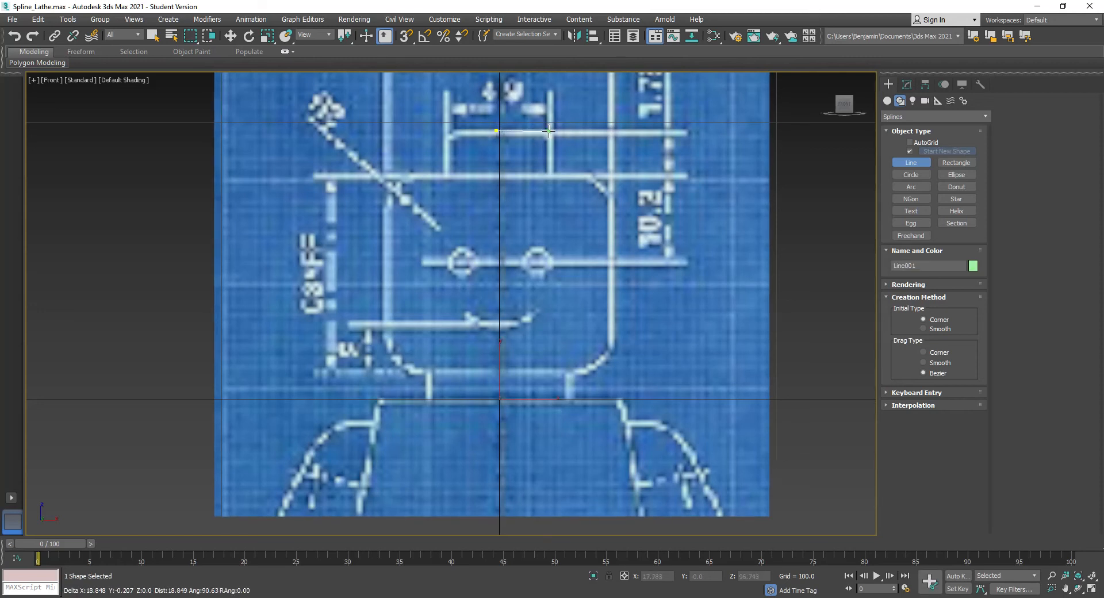
left_click(549, 175)
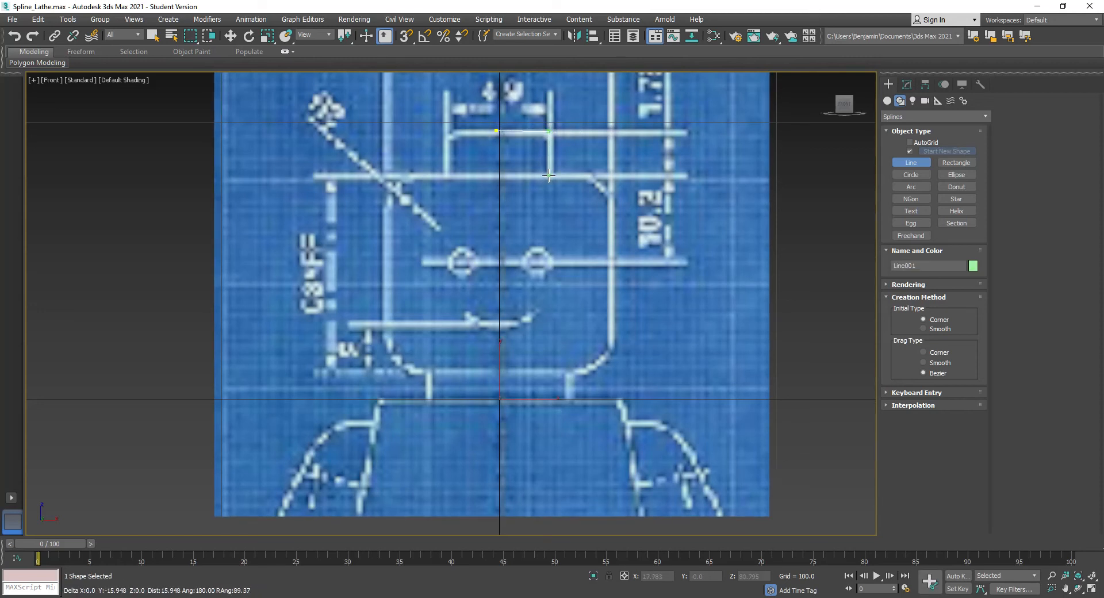
left_click(588, 175)
left_click(612, 196)
left_click(616, 230)
key("BackSpace")
Step: Continue the line down the head's right side and around its lower corner, finishing it at the base of the neck
left_click(611, 345)
left_click(593, 367)
left_click(568, 372)
left_click(569, 399)
left_click(557, 402)
right_click(520, 423)
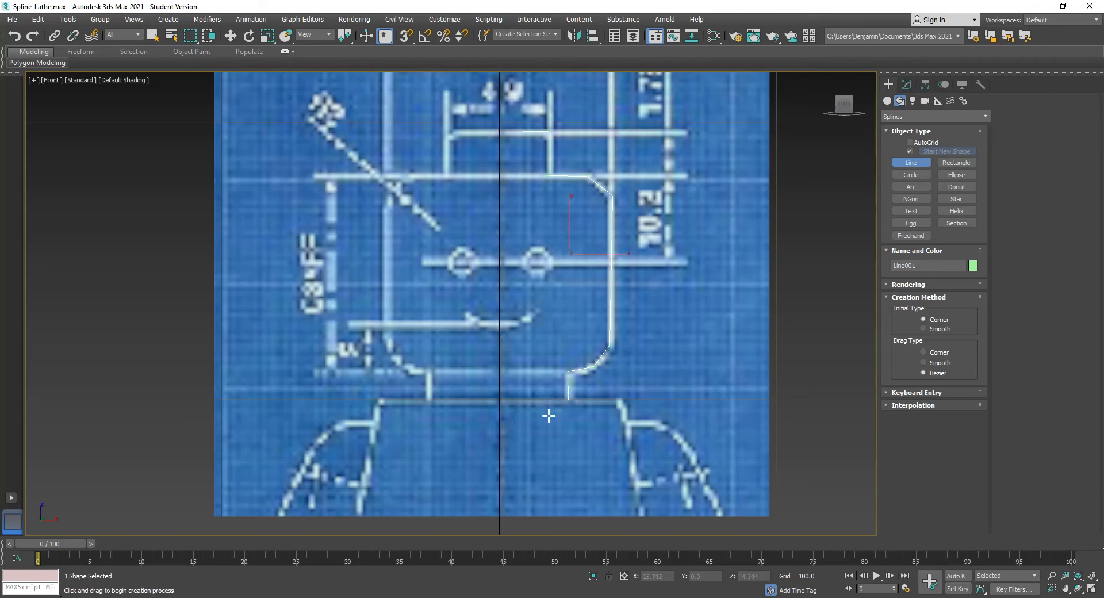
Step: Open the Slate Material Editor and load all scene materials into its view
left_click(907, 83)
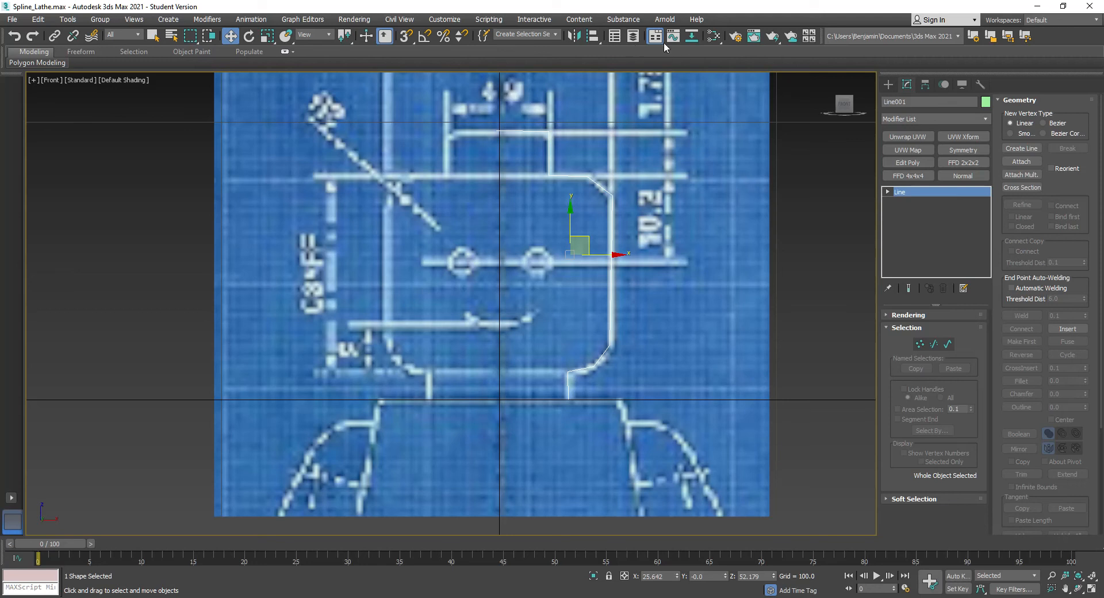
left_click(713, 36)
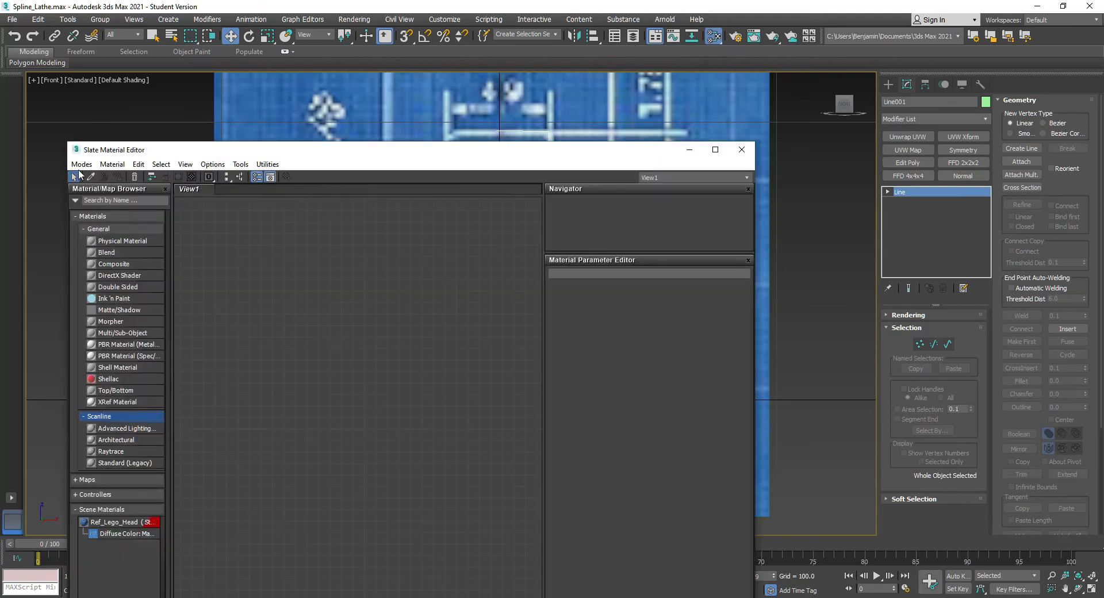
left_click(113, 164)
left_click(124, 203)
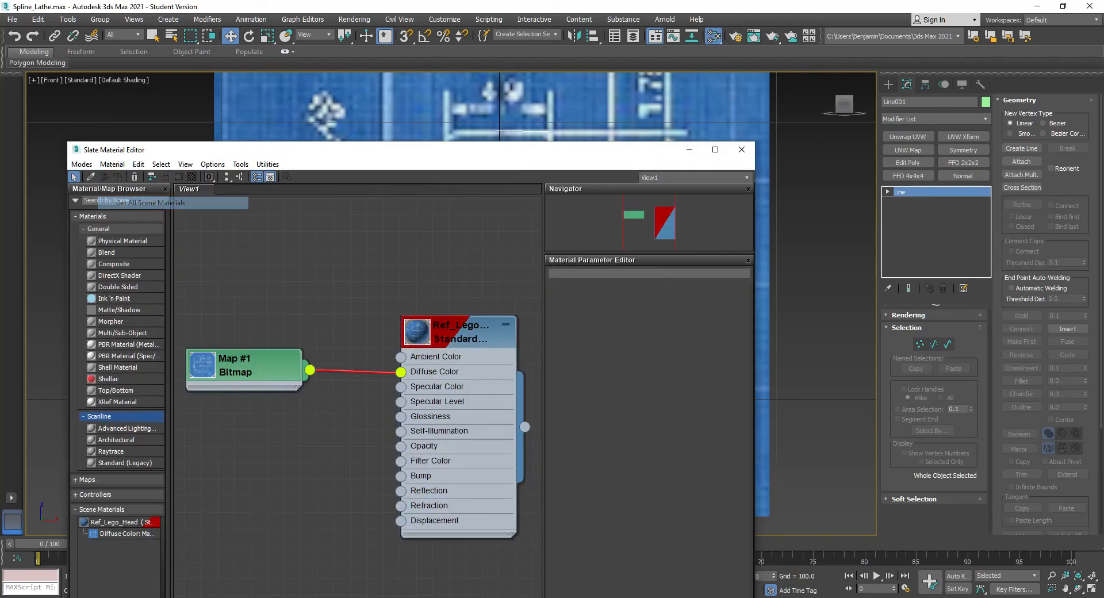
Step: Open the Ref_Lego_Head material's parameters and set its diffuse color to black
double_click(444, 330)
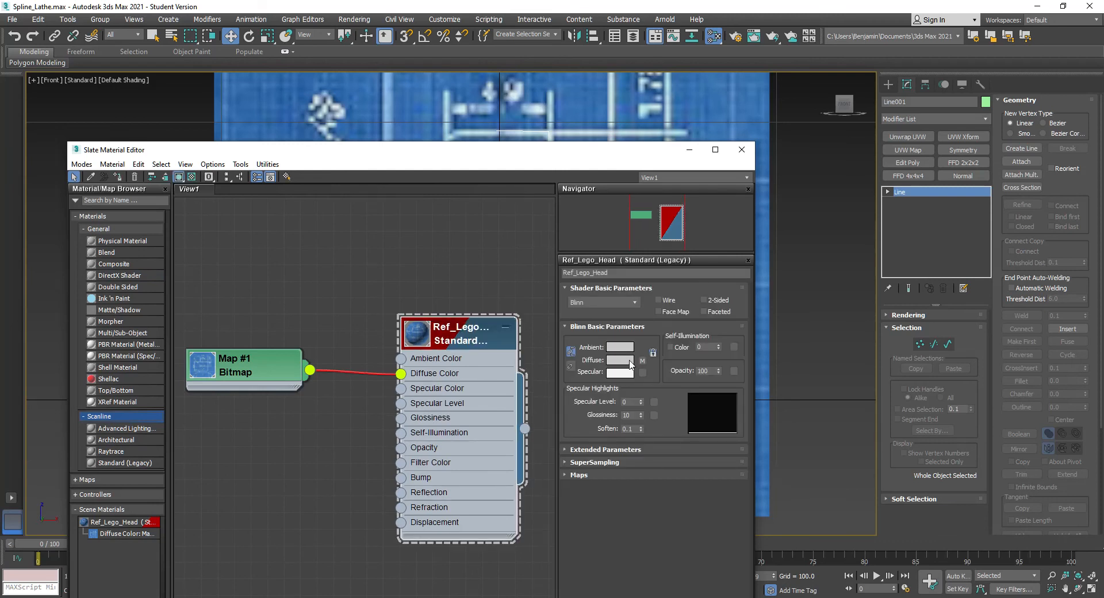
left_click(618, 361)
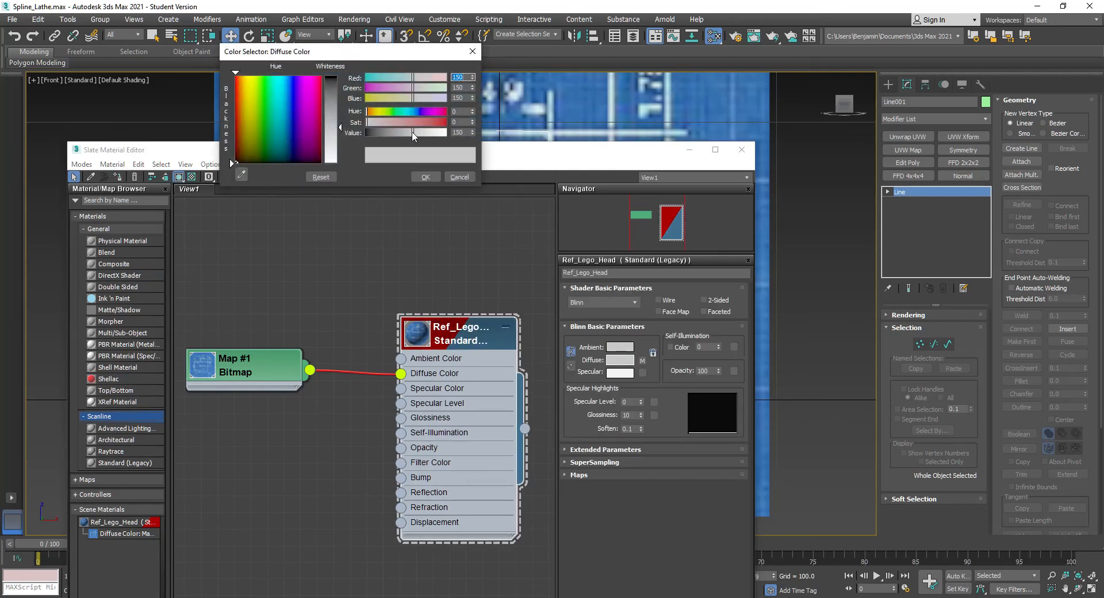
left_click_drag(413, 135, 365, 134)
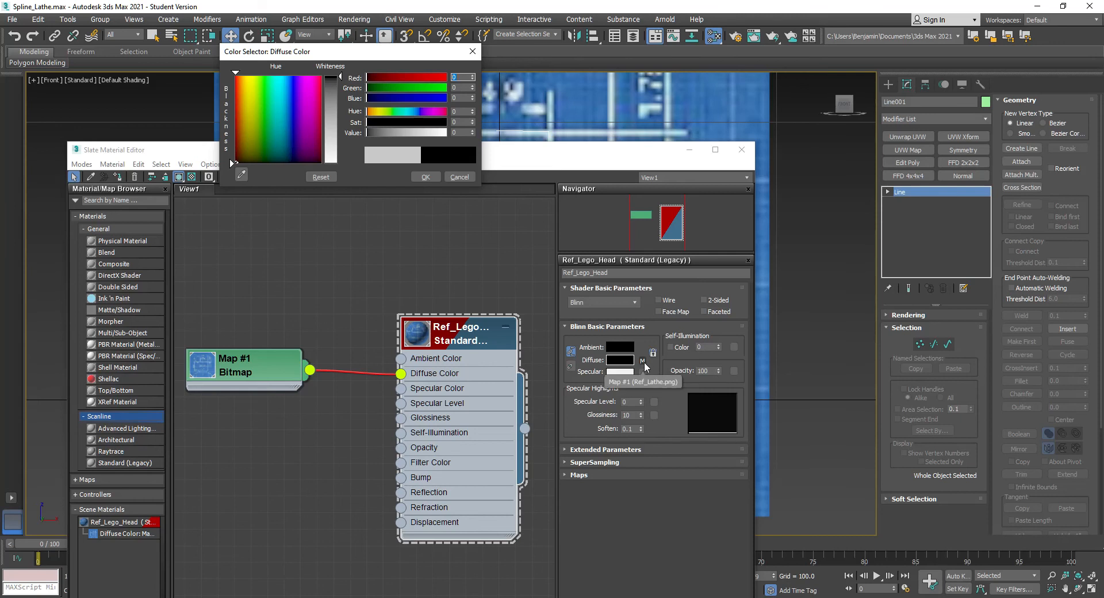
Step: Set the material's Diffuse Color map amount to 25 to darken the blueprint, accept the color, and close the material editor
left_click(578, 475)
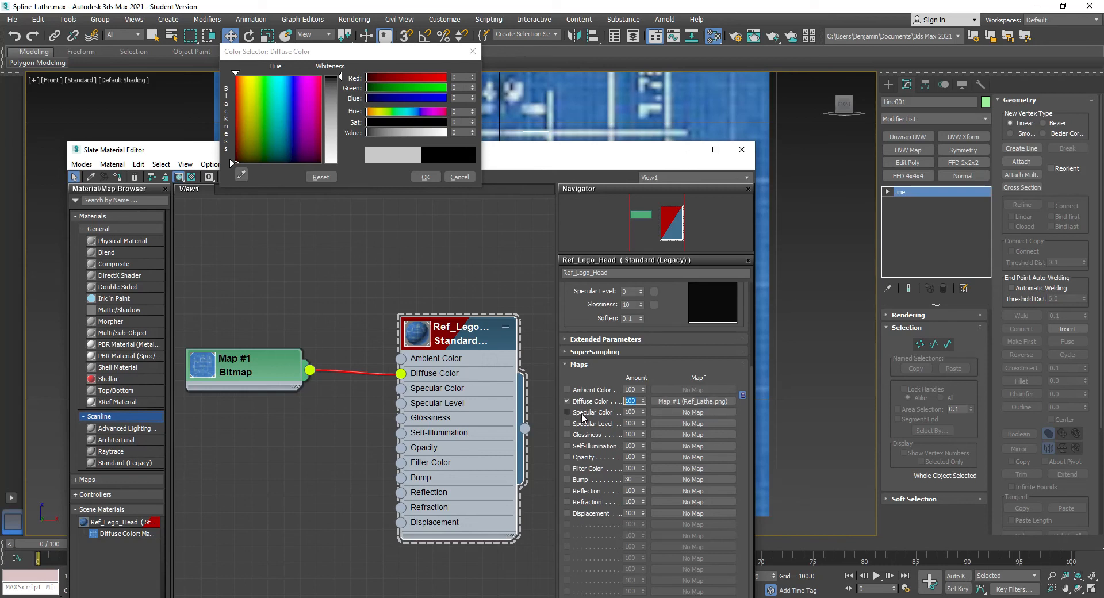
key("Return")
type("25")
key("Return")
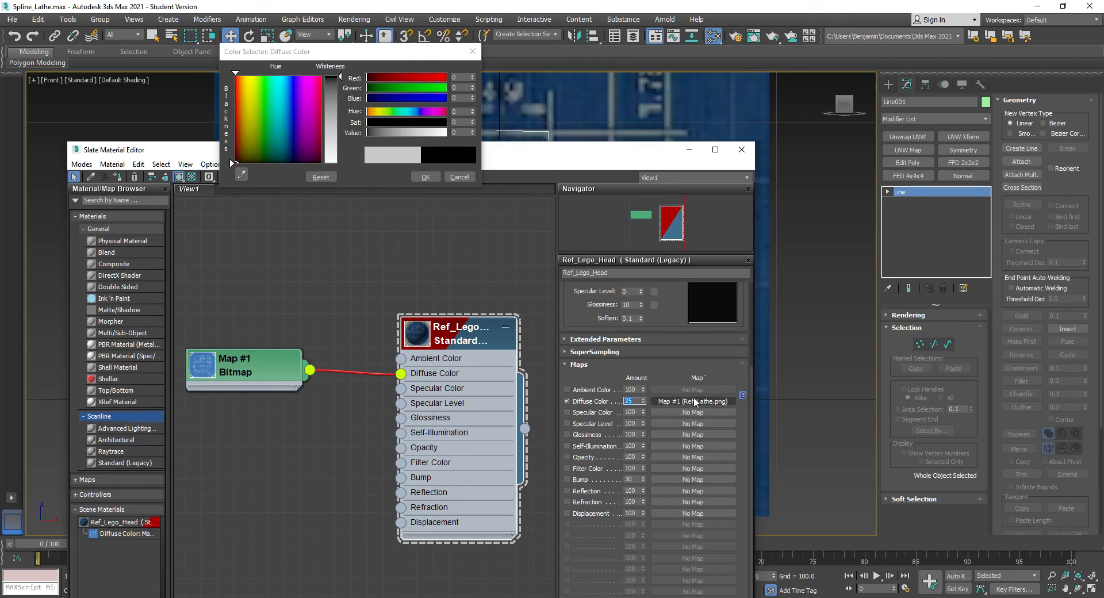
left_click(425, 178)
left_click(742, 150)
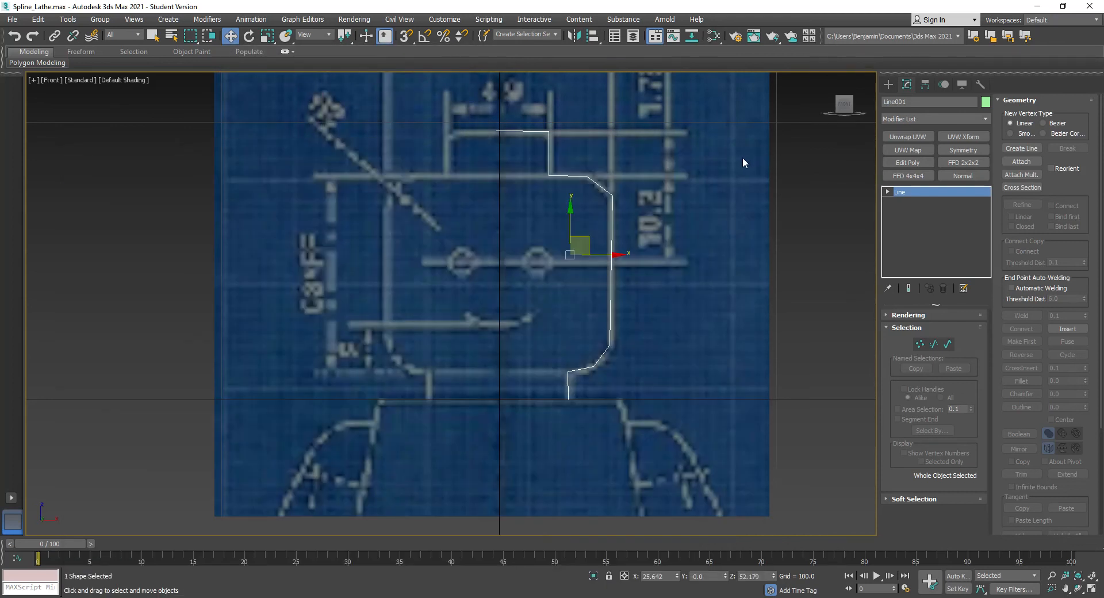
Step: Deselect and reselect the traced head outline, and enter vertex editing
left_click(796, 217)
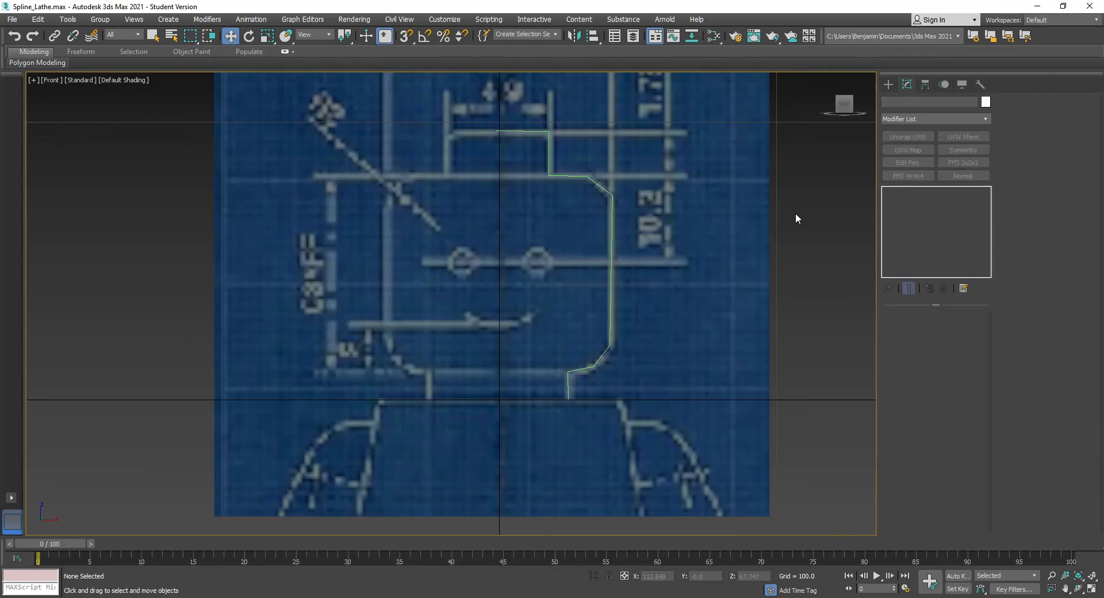
left_click(546, 146)
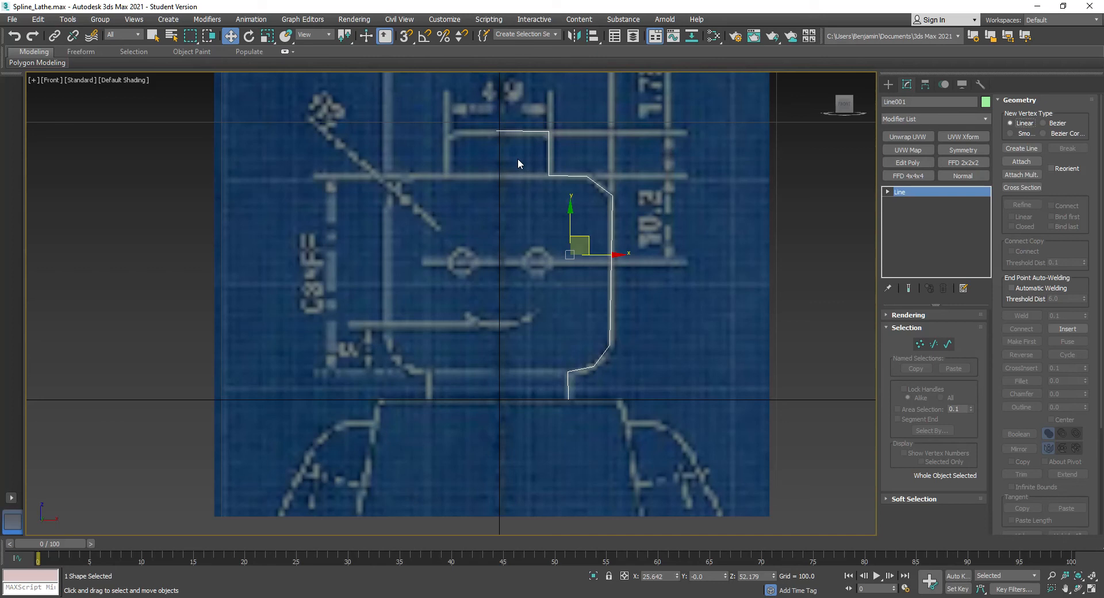
left_click(920, 343)
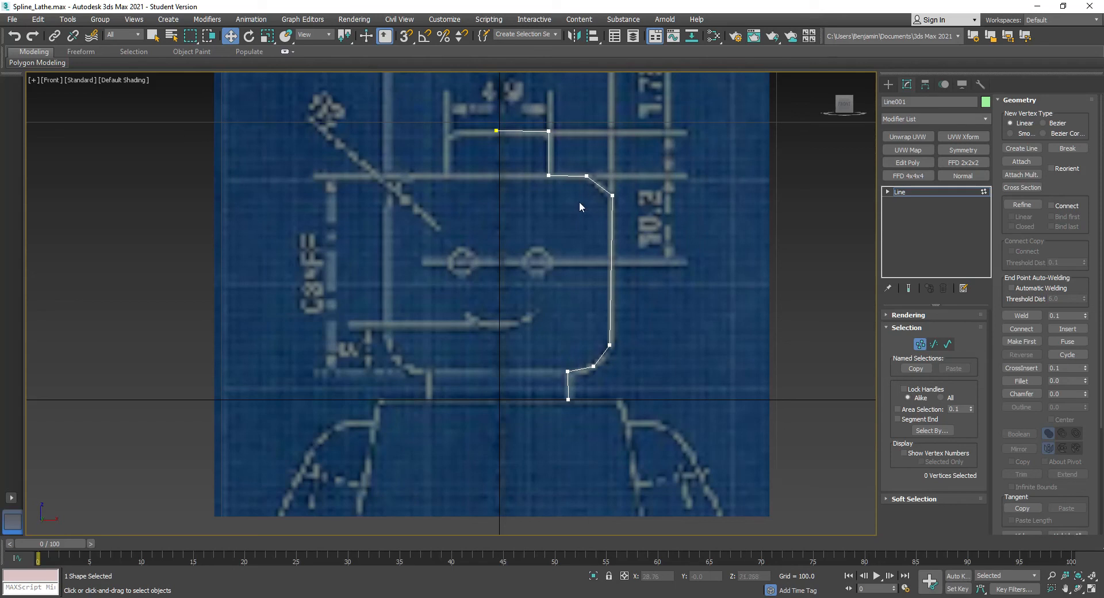
Step: Expand the line's sub-object levels, shorten the modifier stack area, and widen the command panel slightly
left_click(888, 192)
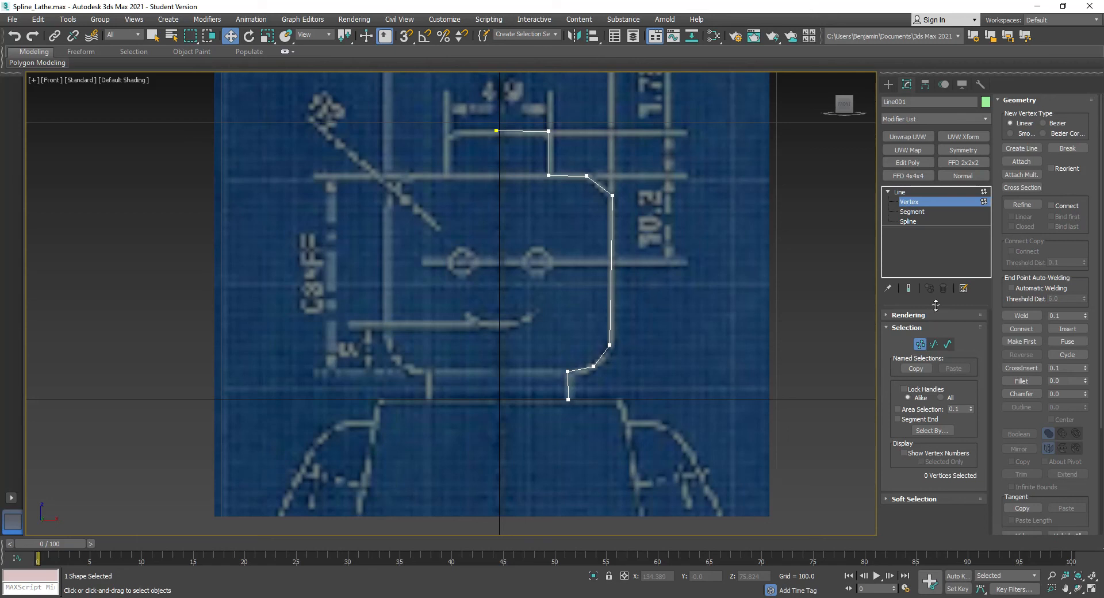
left_click_drag(936, 306, 935, 271)
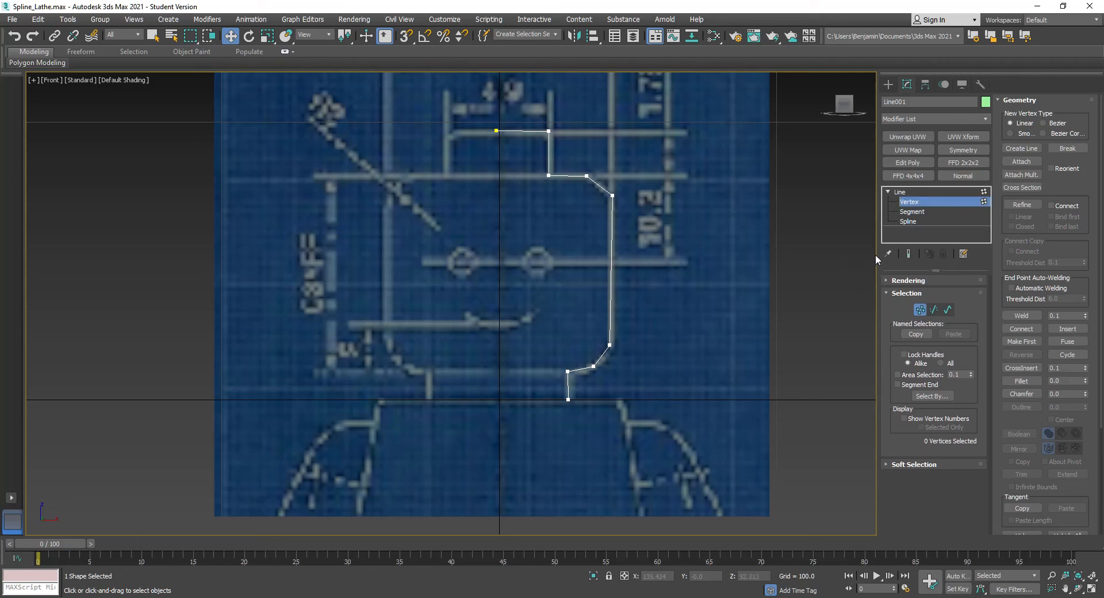
mouse_move(879, 255)
left_mouse_down()
mouse_move(1007, 253)
mouse_move(872, 266)
left_mouse_up()
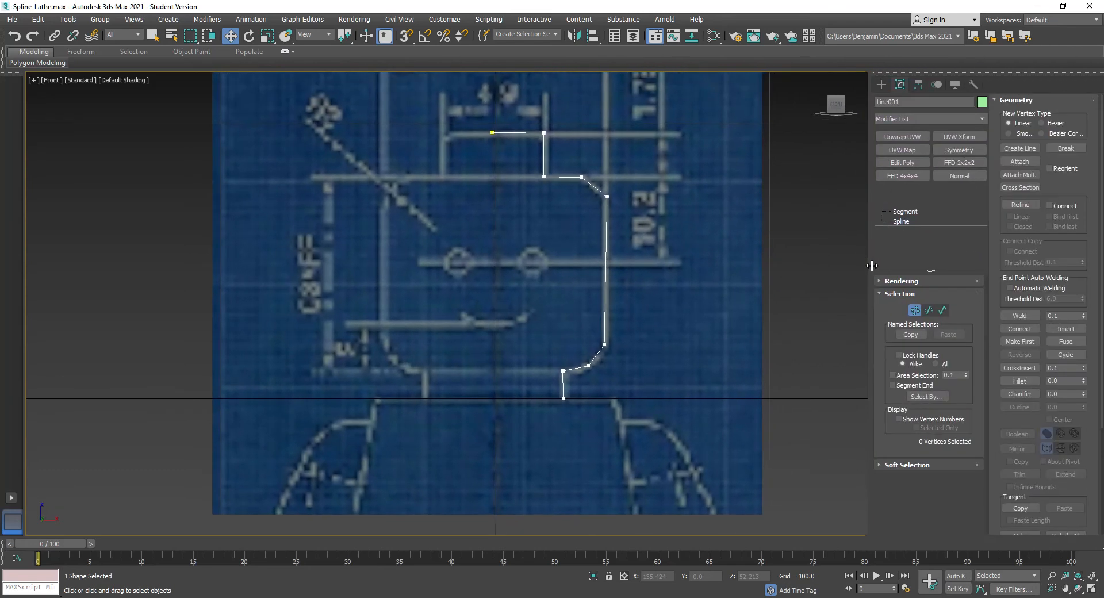
Step: Set the X position of the outline's first vertex, on top of the stud, to 0
mouse_move(1087, 384)
left_mouse_down()
mouse_move(1088, 167)
mouse_move(1090, 393)
left_mouse_up()
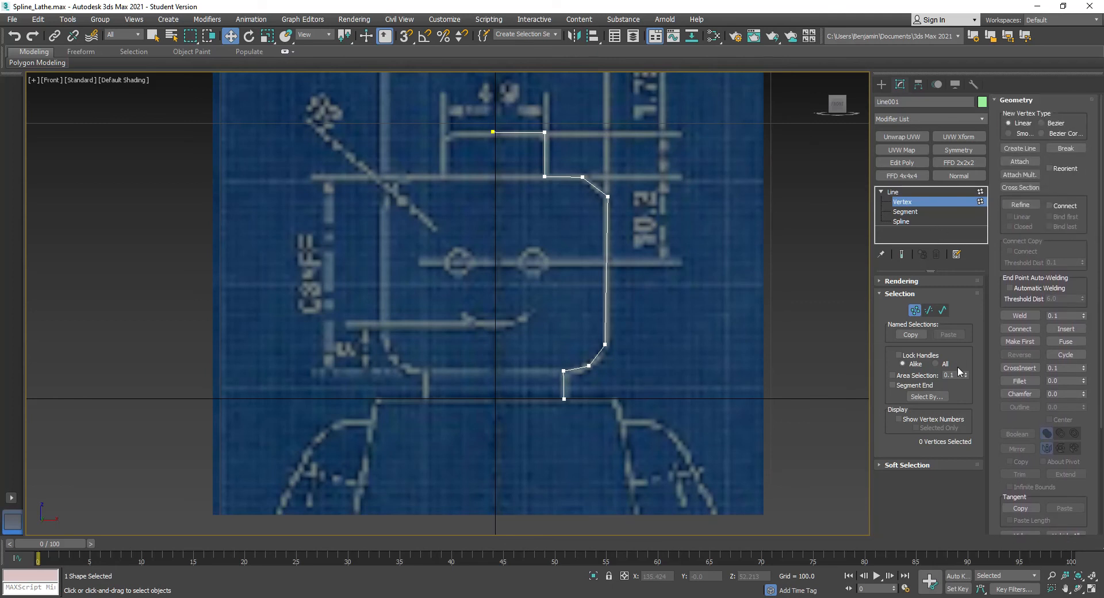
left_click(493, 132)
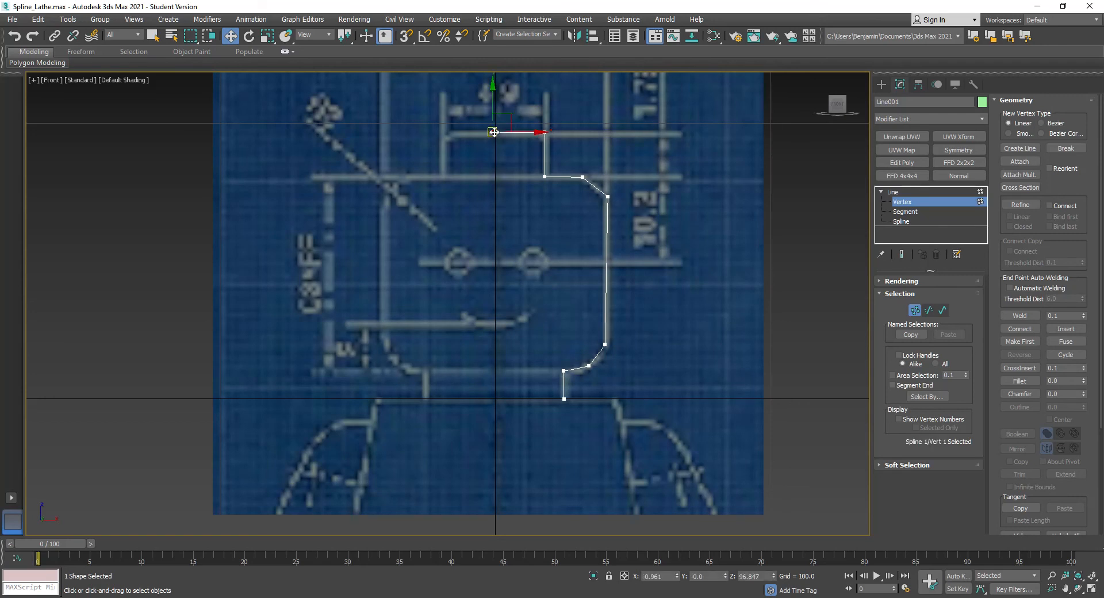
scroll(494, 132, "up", 3)
scroll(491, 130, "down", 3)
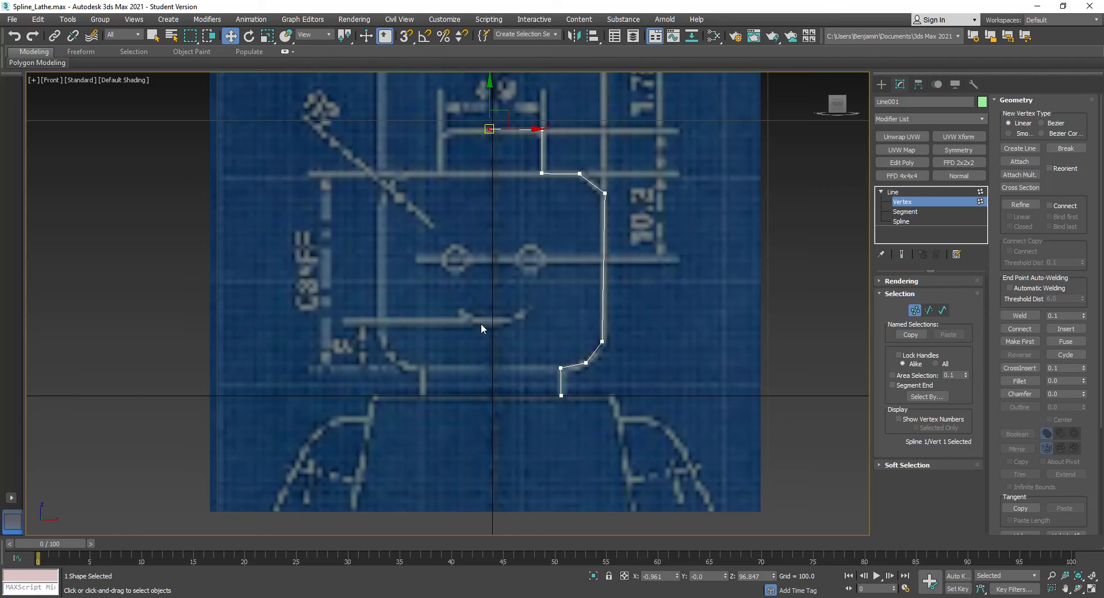
left_click(670, 577)
type("0")
key("Return")
left_click(551, 211)
Step: Chamfer the stud's upper outer corner vertex and nudge the first vertex down to level the top edge
left_click_drag(532, 153, 531, 151)
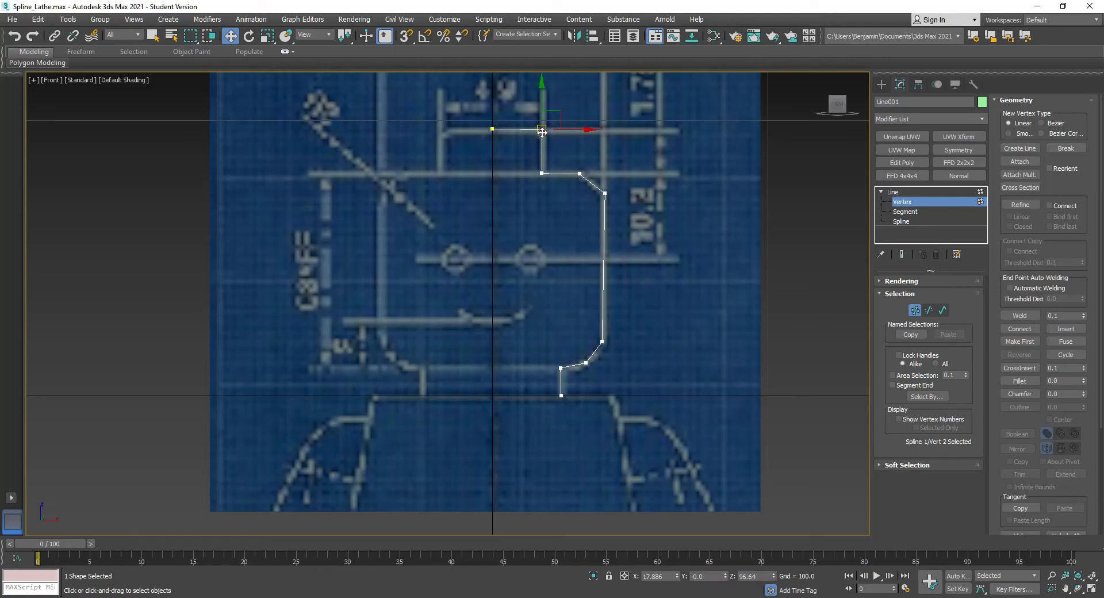
scroll(531, 122, "up", 3)
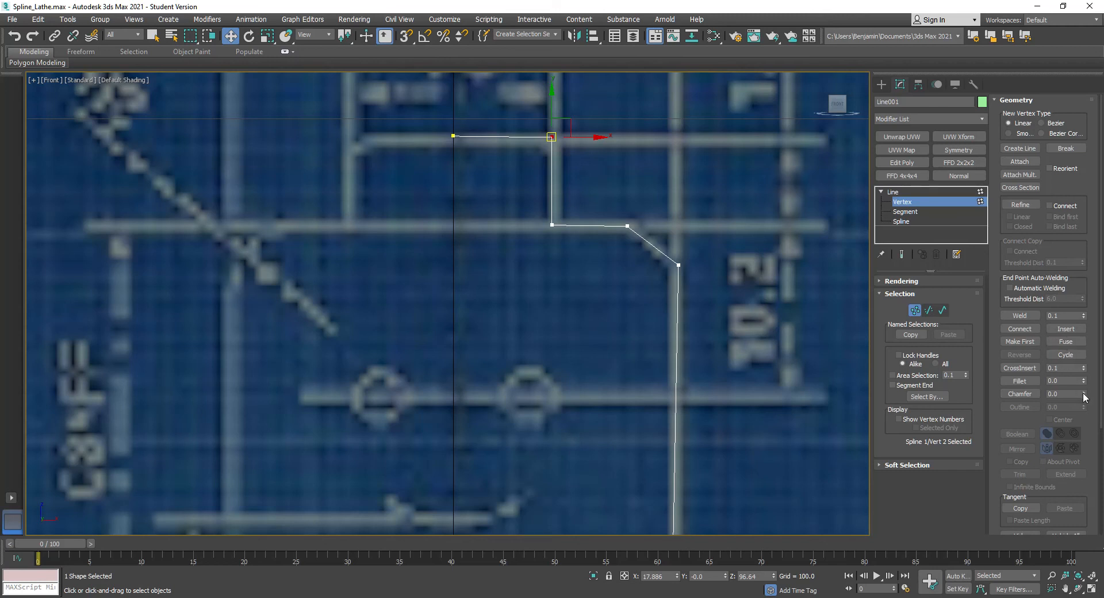
left_click_drag(1086, 397, 1086, 392)
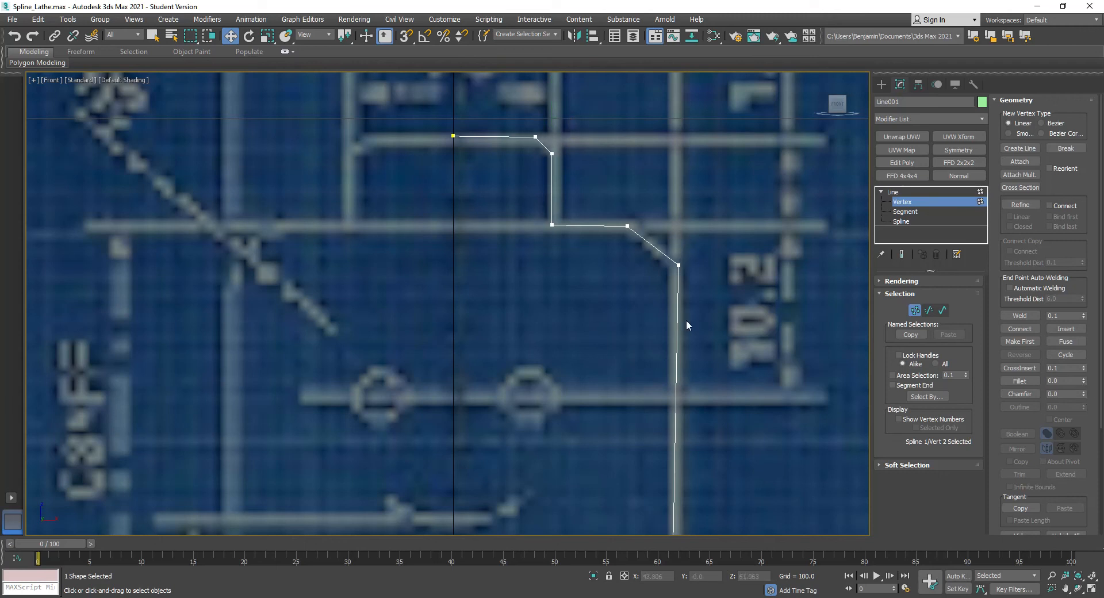
left_click(453, 136)
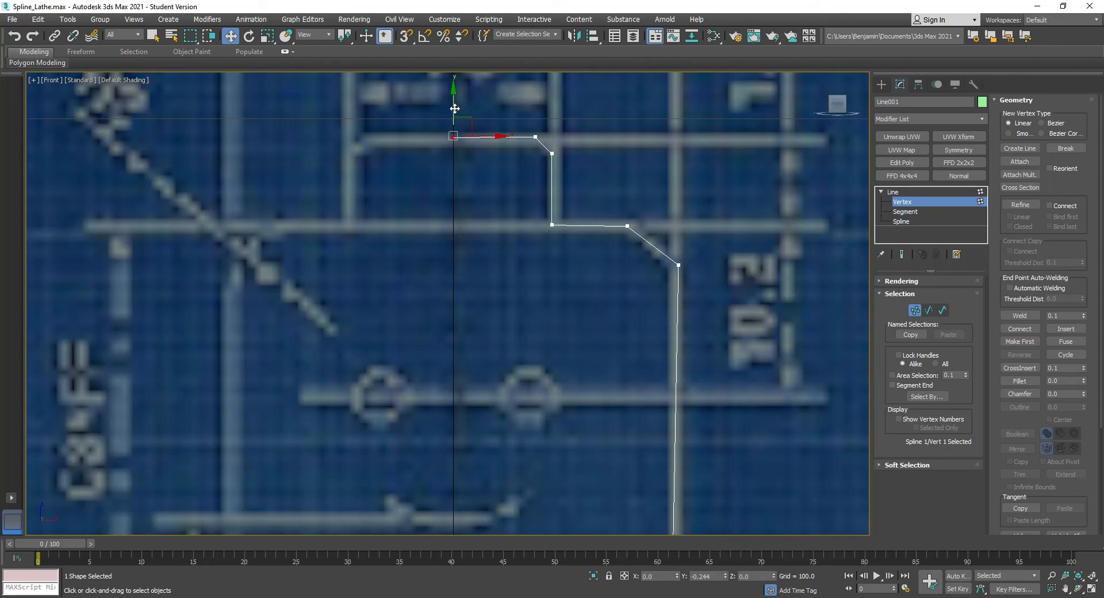
left_click(577, 206)
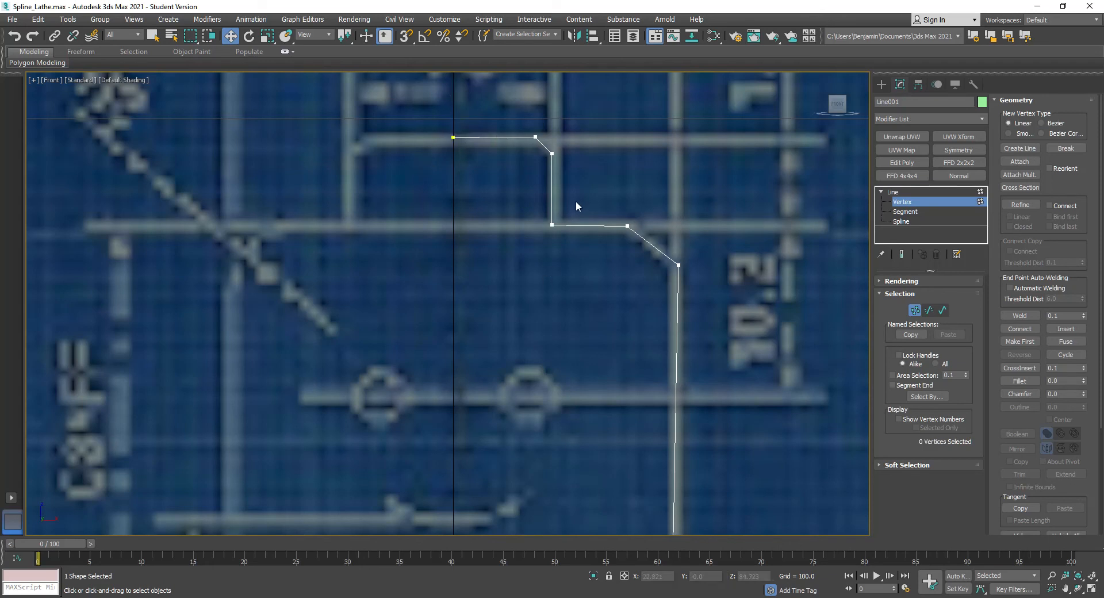
Step: Weld the two vertices at the head's upper outer corner using a weld threshold of 500
left_click_drag(648, 257, 639, 253)
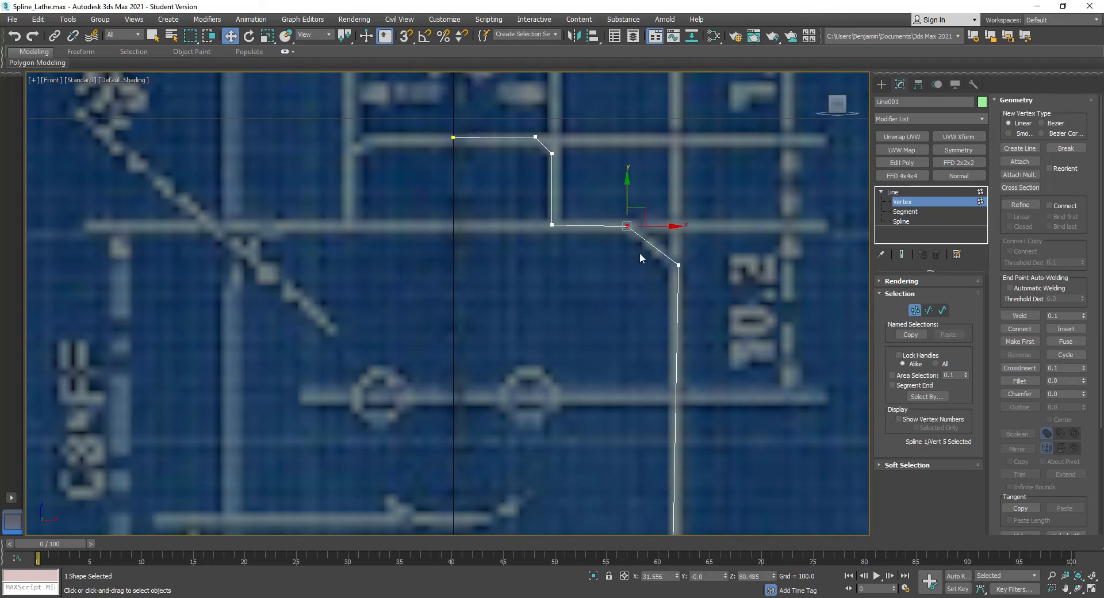
scroll(639, 253, "down", 2)
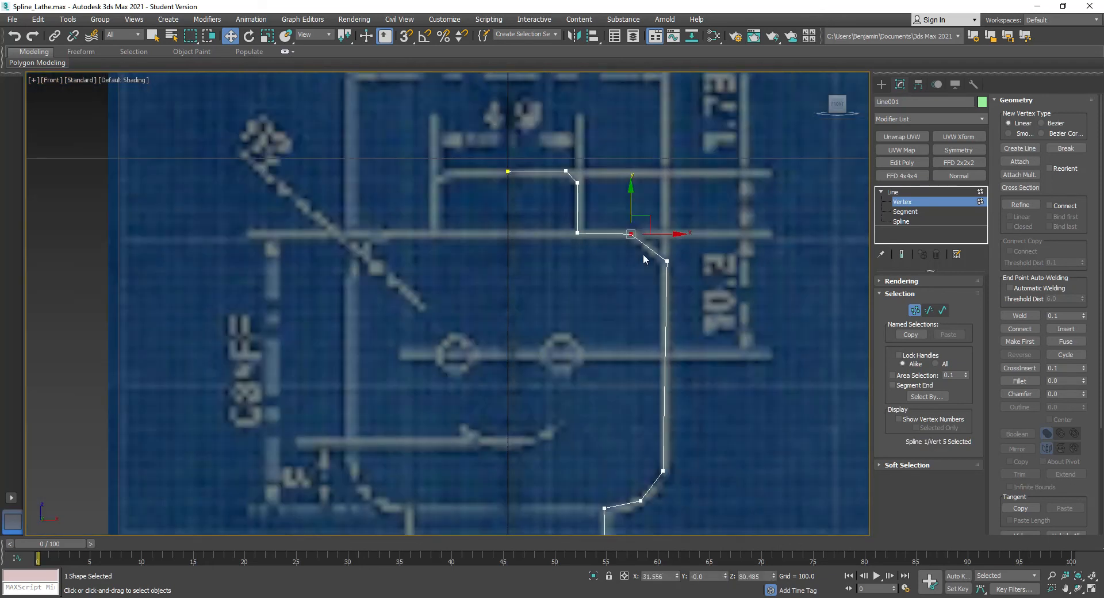
left_click(605, 219)
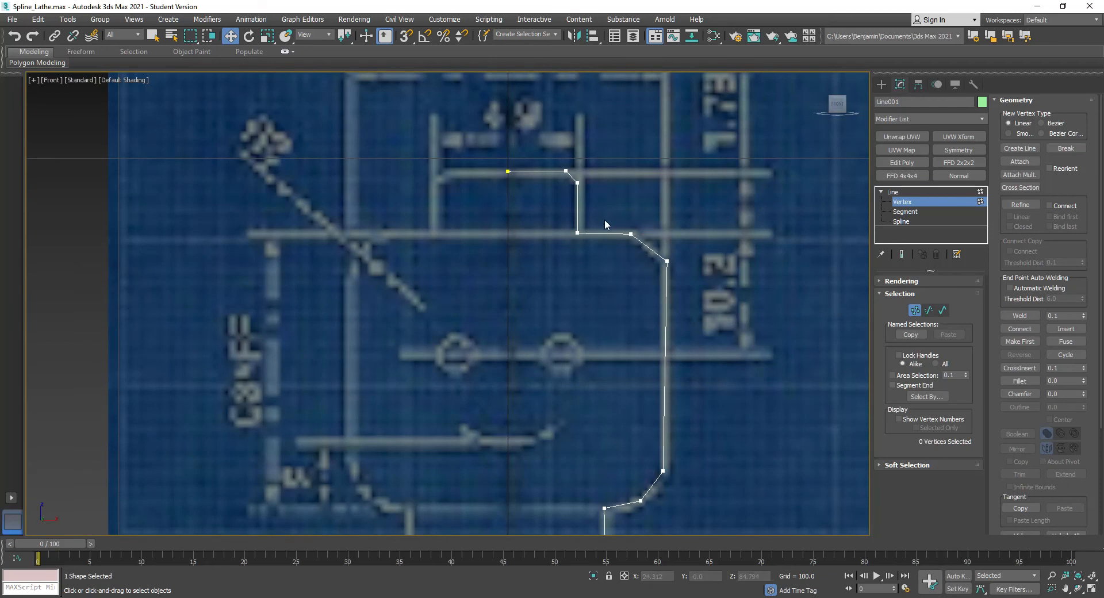
left_click(631, 234)
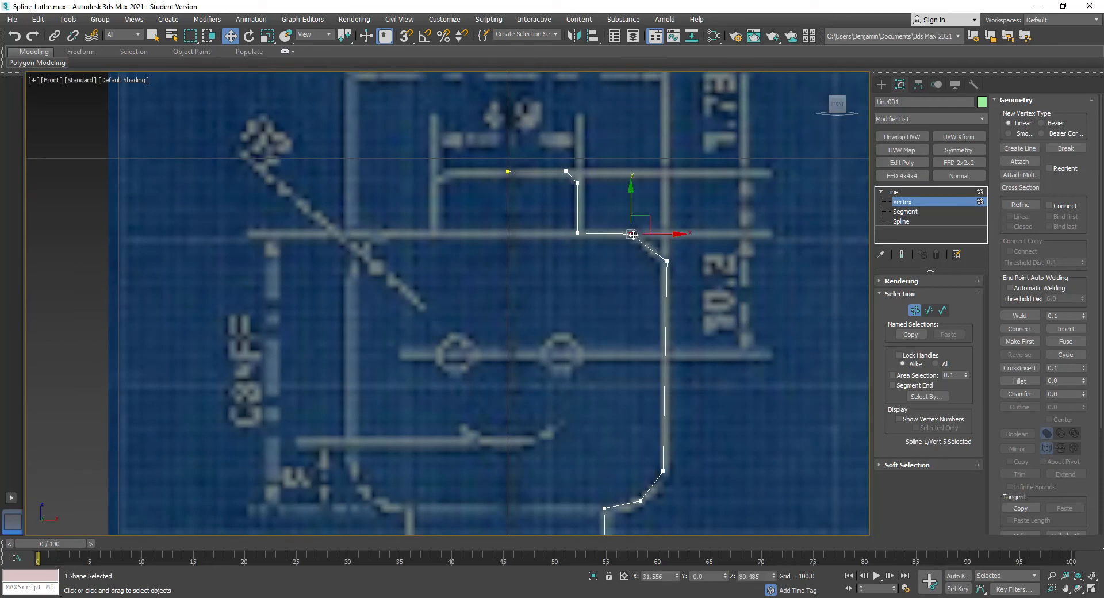
left_click_drag(618, 285, 619, 279)
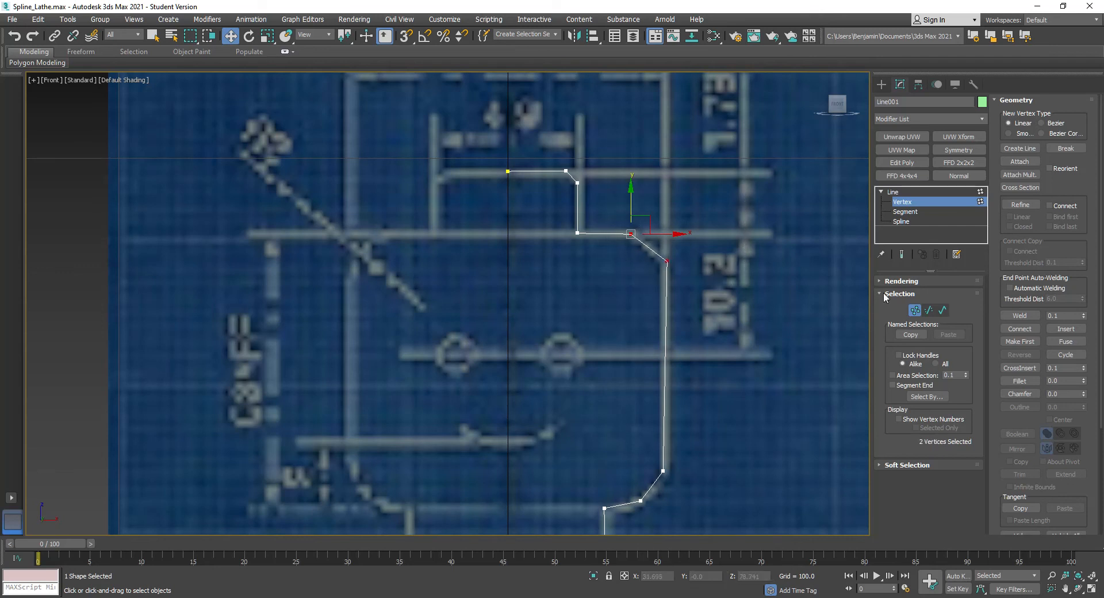
left_click(1072, 315)
type("500")
left_click(1020, 315)
Step: Move the welded vertex onto the blueprint's squared upper outer corner and align the side's lower vertex vertically with it
left_click(649, 249)
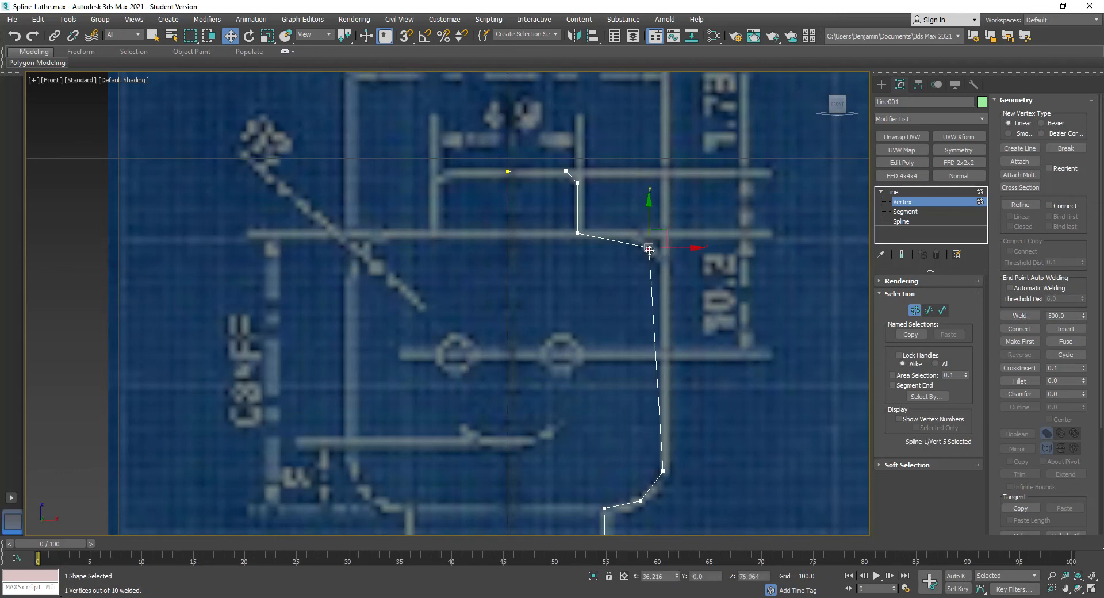
left_click_drag(649, 249, 666, 234)
left_click_drag(639, 437, 698, 474)
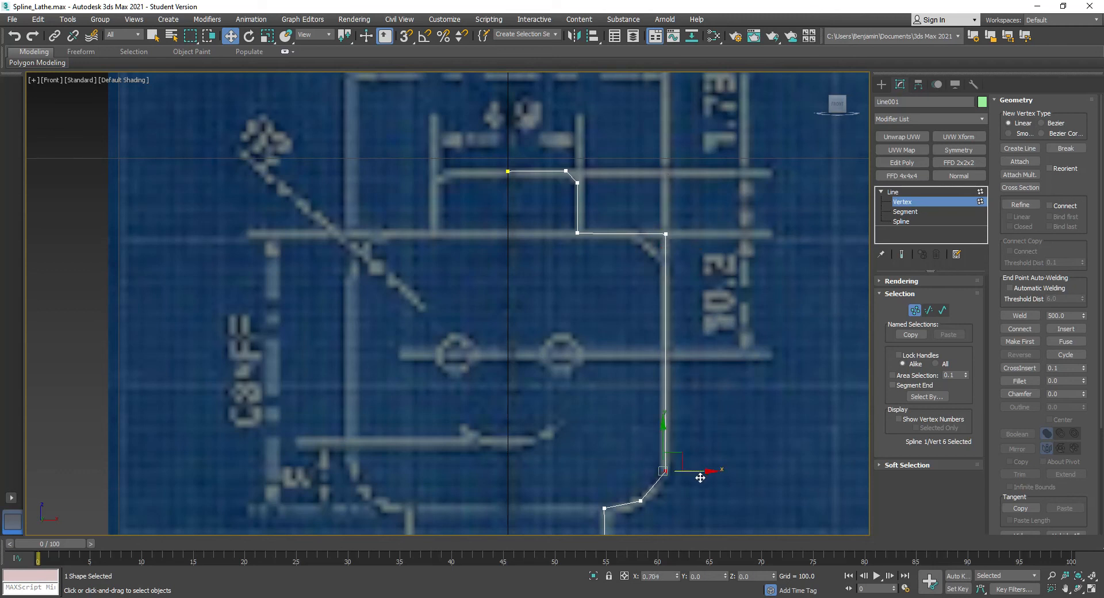
Step: Fillet the head's upper outer corner vertex to match the blueprint's rounded shoulder
left_click_drag(668, 232, 662, 260)
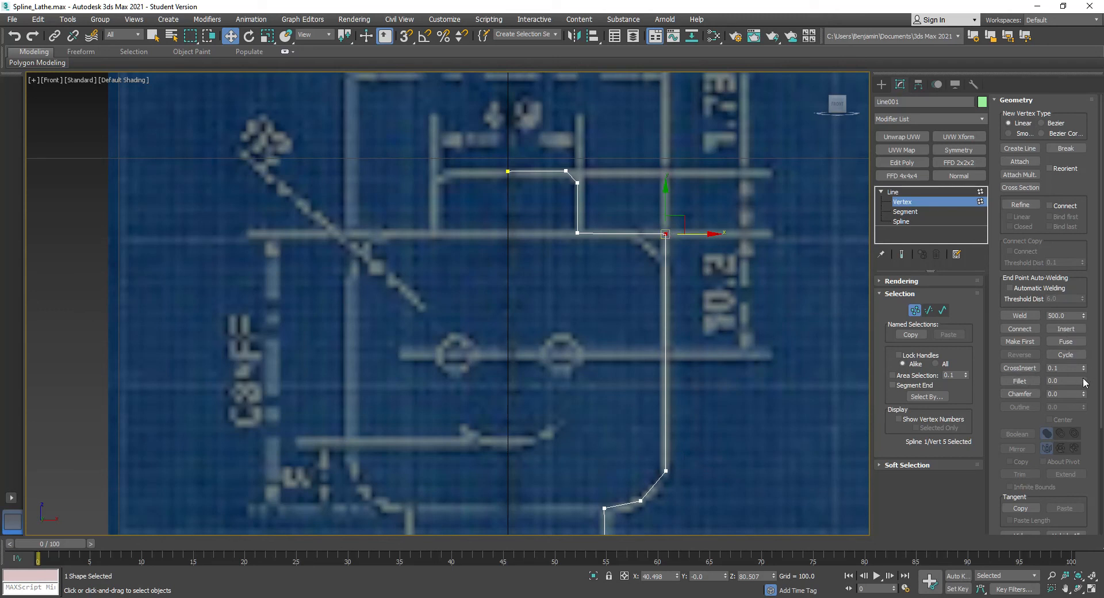
left_click_drag(1086, 384, 1083, 373)
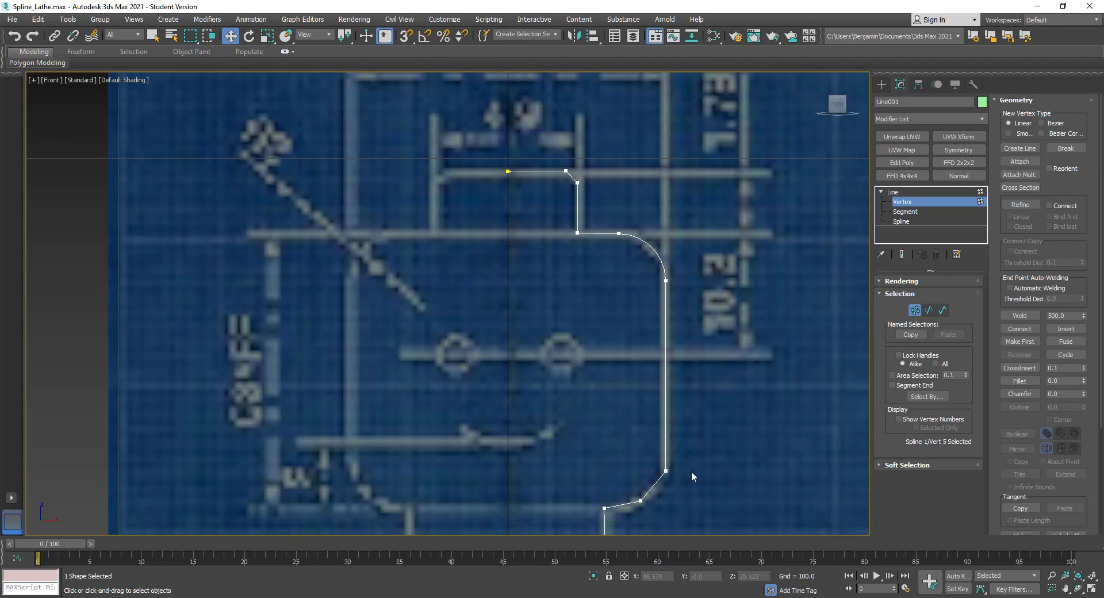
Step: Weld the two vertices at the head's lower outer corner and move the merged vertex out to the squared corner
middle_click_drag(693, 475, 699, 448)
scroll(699, 448, "down", 2)
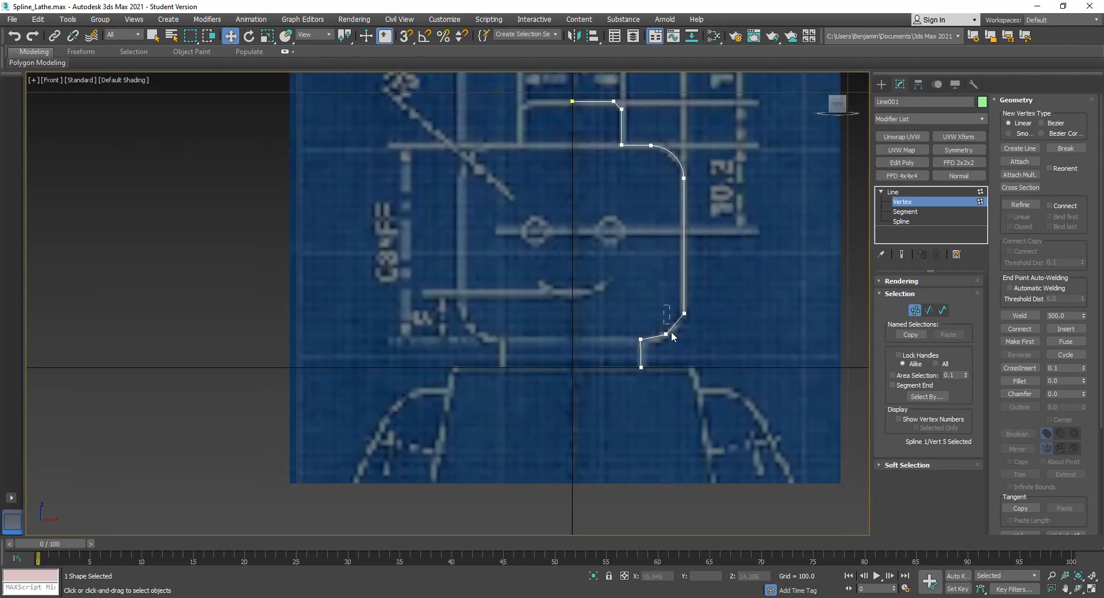
left_click_drag(713, 344, 712, 345)
left_click(1027, 316)
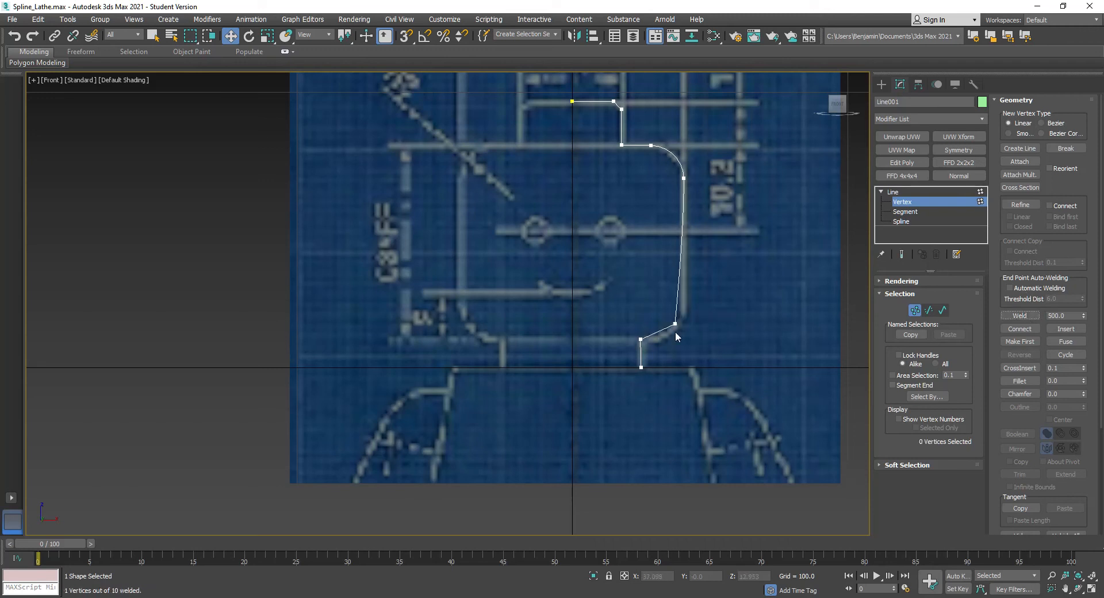
left_click_drag(676, 324, 687, 346)
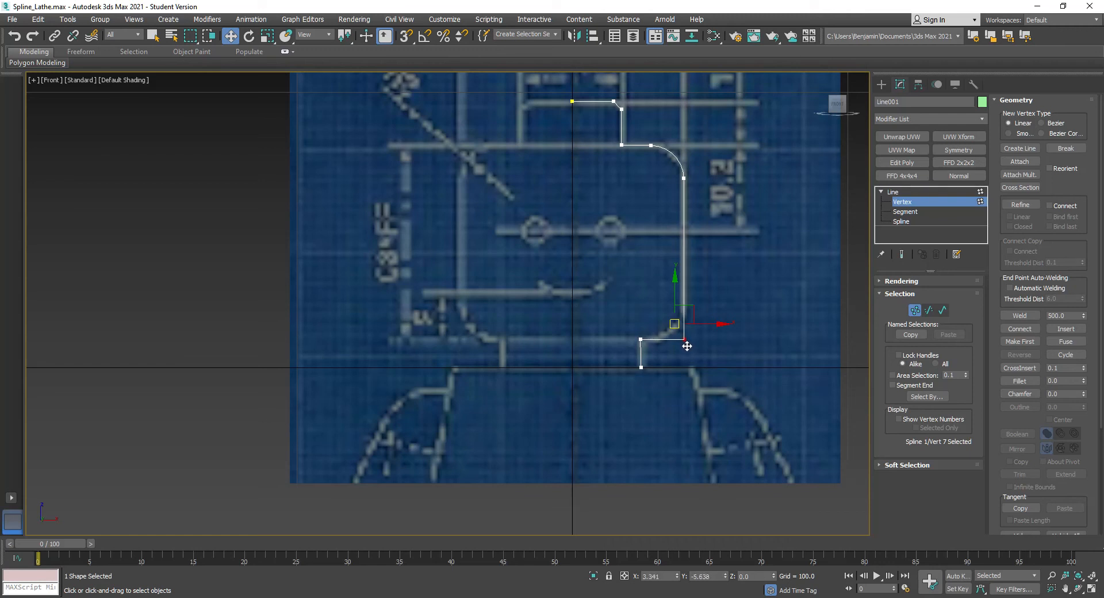
Step: Lower the neck's upper vertex slightly and nudge the neck's bottom vertex inward
left_click(641, 339)
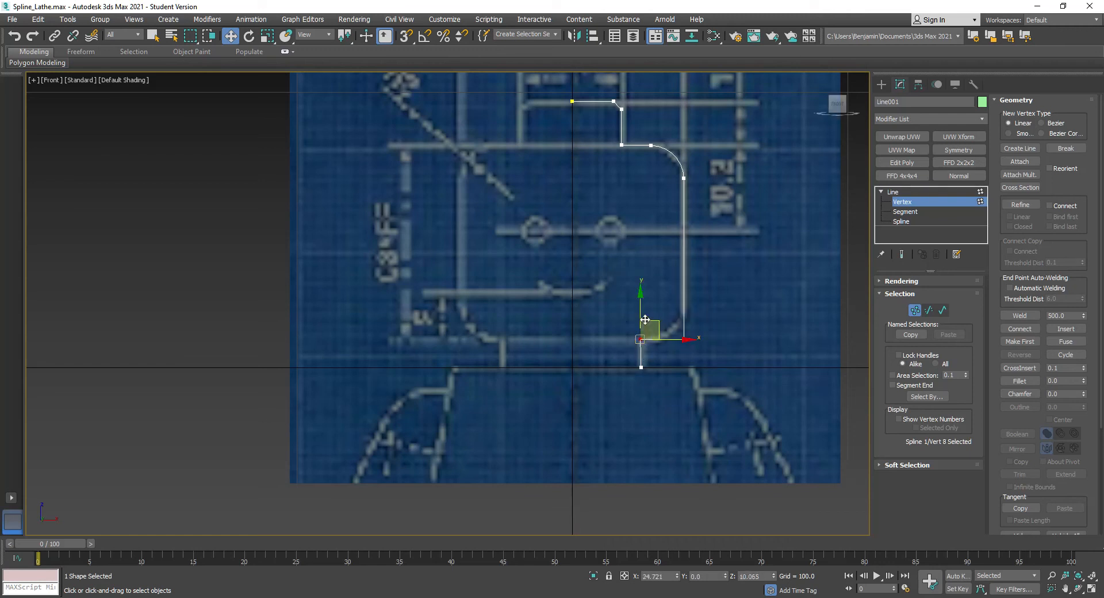
left_click(641, 367)
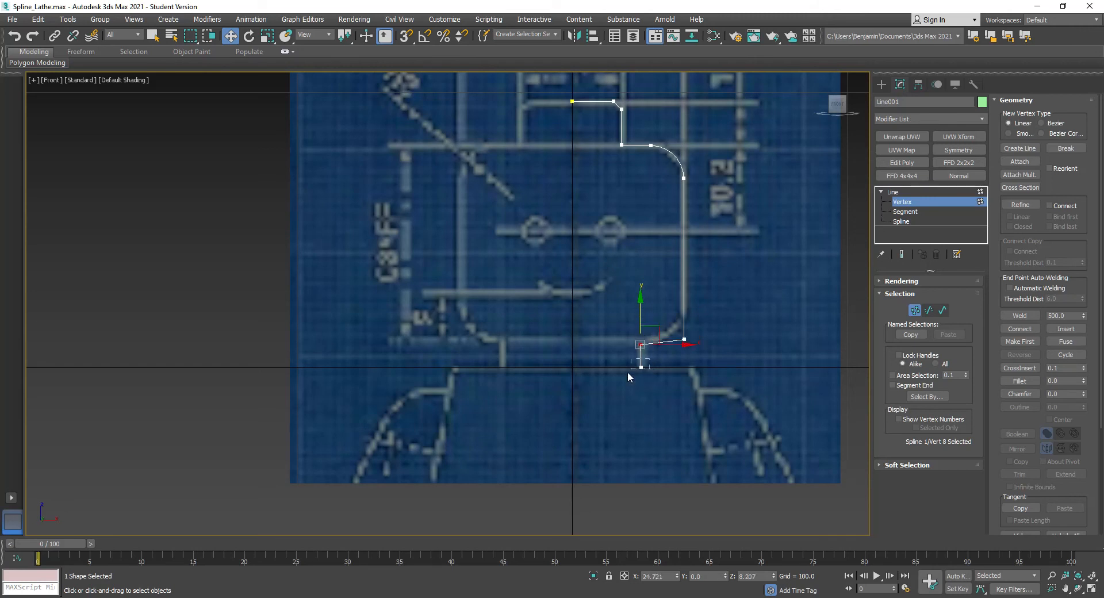
left_click_drag(661, 367, 660, 367)
Step: Lower the head's lower outer corner vertex level with the neck's upper vertex and fillet it
left_click_drag(675, 317, 694, 354)
left_click_drag(682, 307, 683, 319)
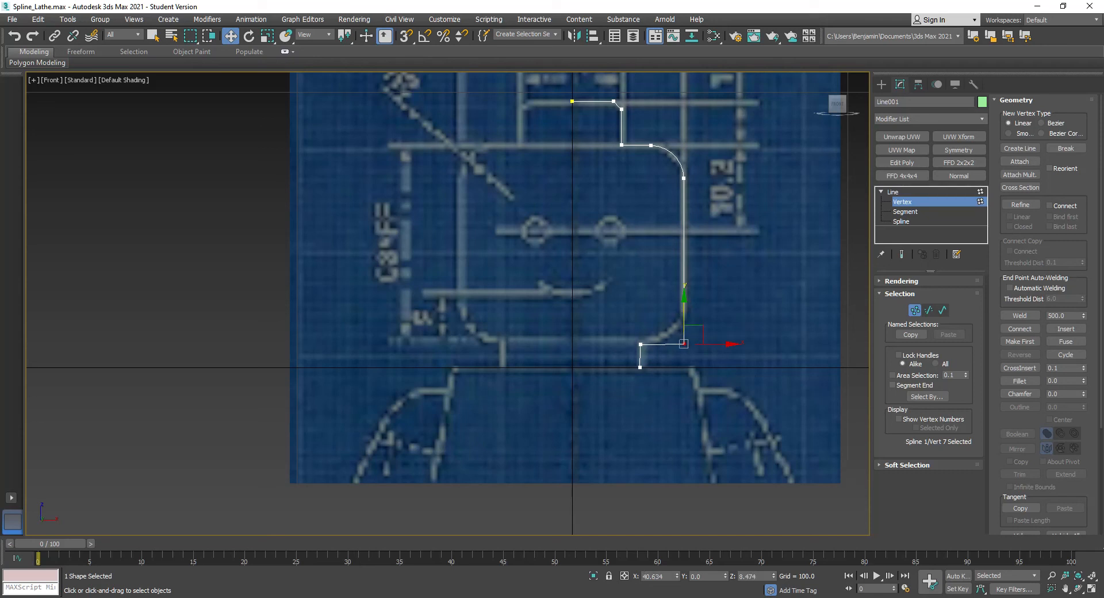
left_click_drag(1084, 382, 1085, 371)
scroll(637, 349, "up", 6)
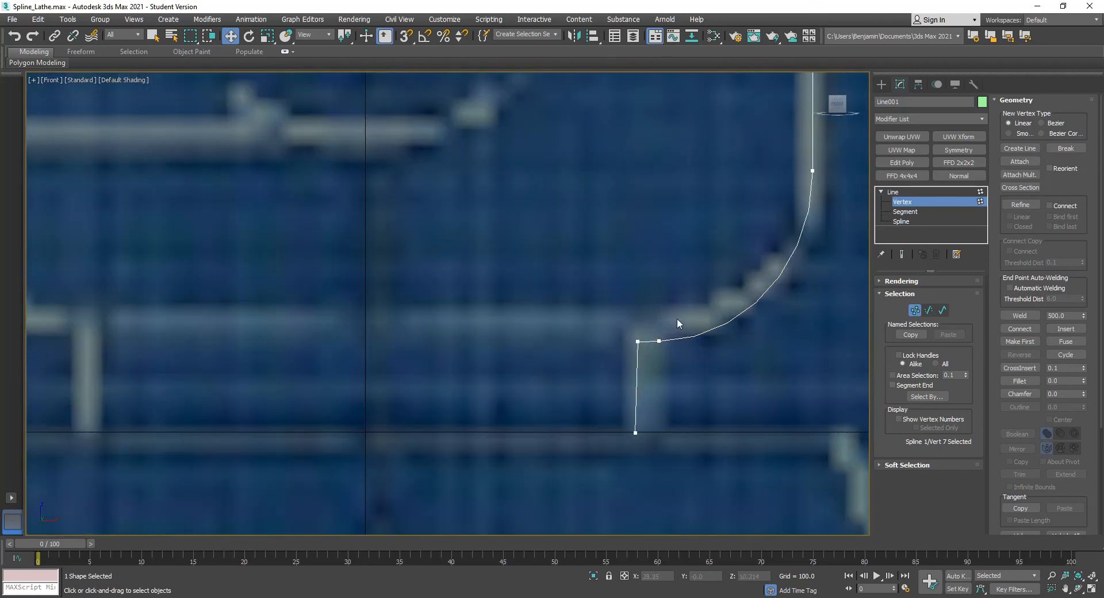
left_click_drag(677, 325, 613, 369)
scroll(612, 346, "down", 2)
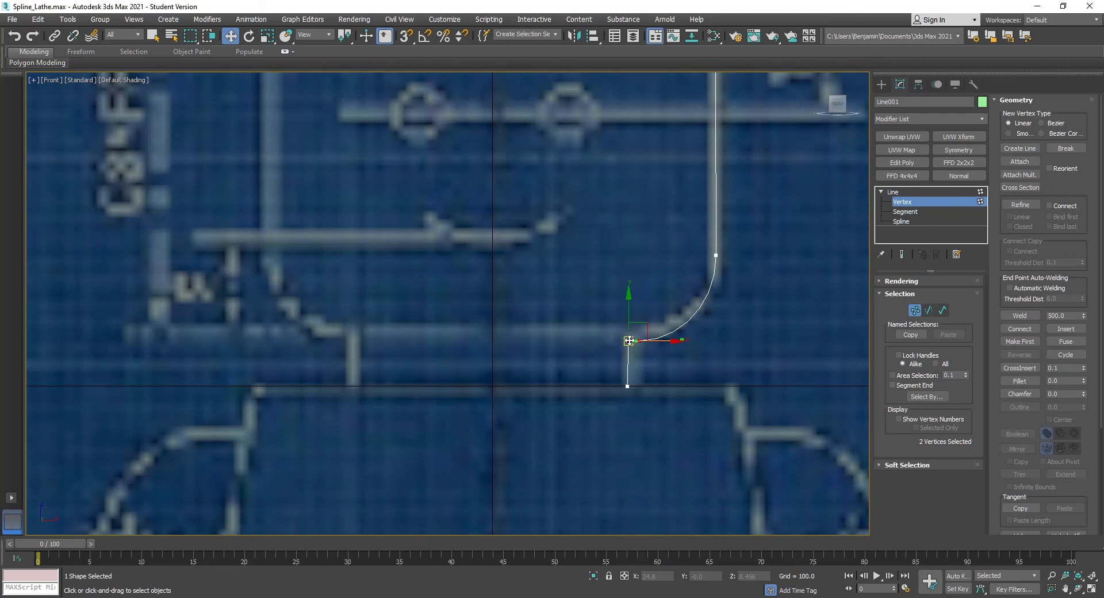
scroll(612, 347, "up", 1)
scroll(612, 346, "down", 5)
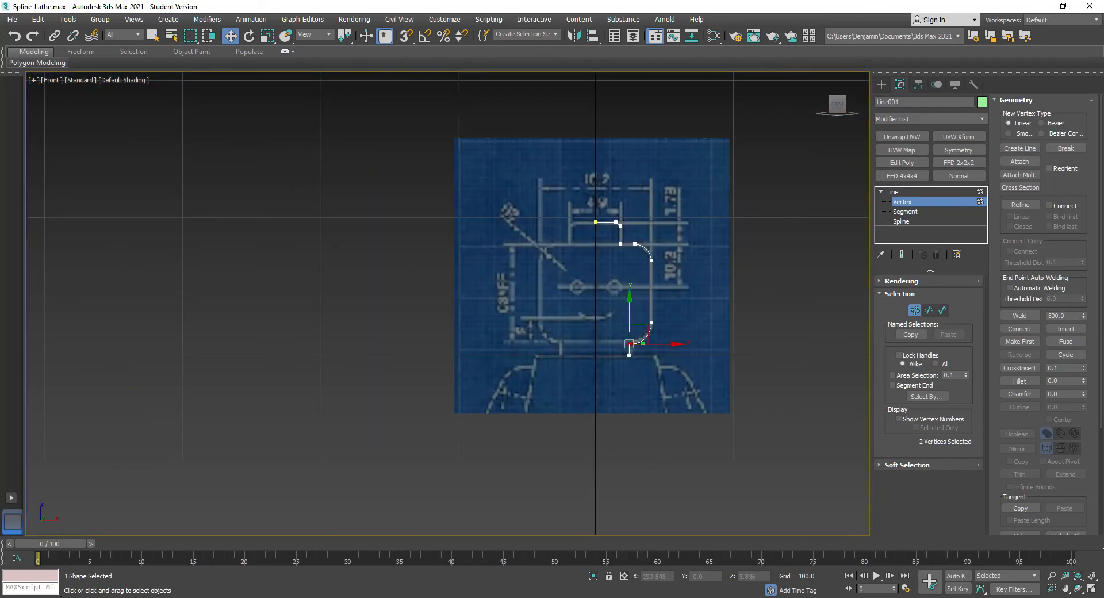
left_click(602, 383)
Step: Shift the neck's upper and bottom vertices slightly outward, closer to the end of the lower fillet
scroll(604, 380, "up", 5)
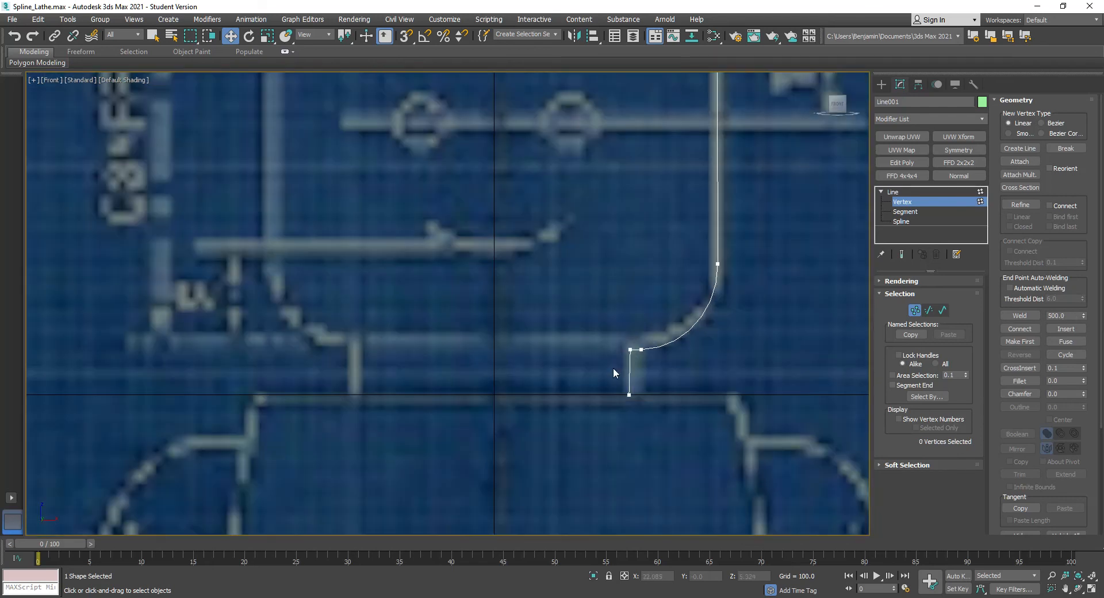
left_click_drag(611, 323, 638, 413)
left_click_drag(661, 349, 665, 349)
left_click_drag(597, 321, 660, 371)
scroll(659, 371, "down", 2)
left_click(659, 371)
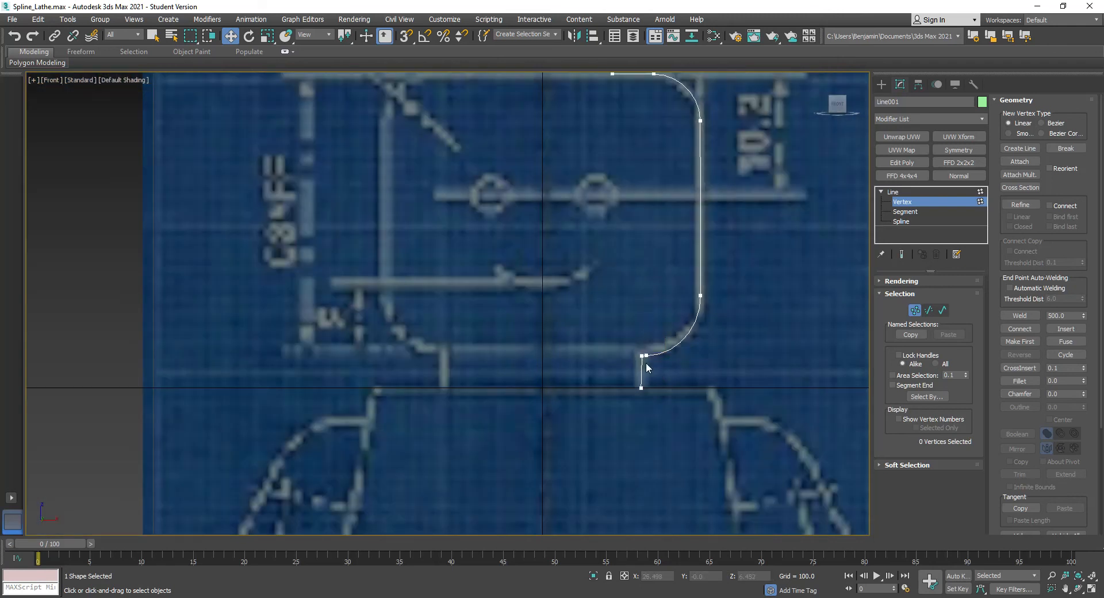
Step: Nudge the neck's upper vertex inward to line it up vertically with the bottom vertex
scroll(646, 363, "up", 5)
left_click(632, 345)
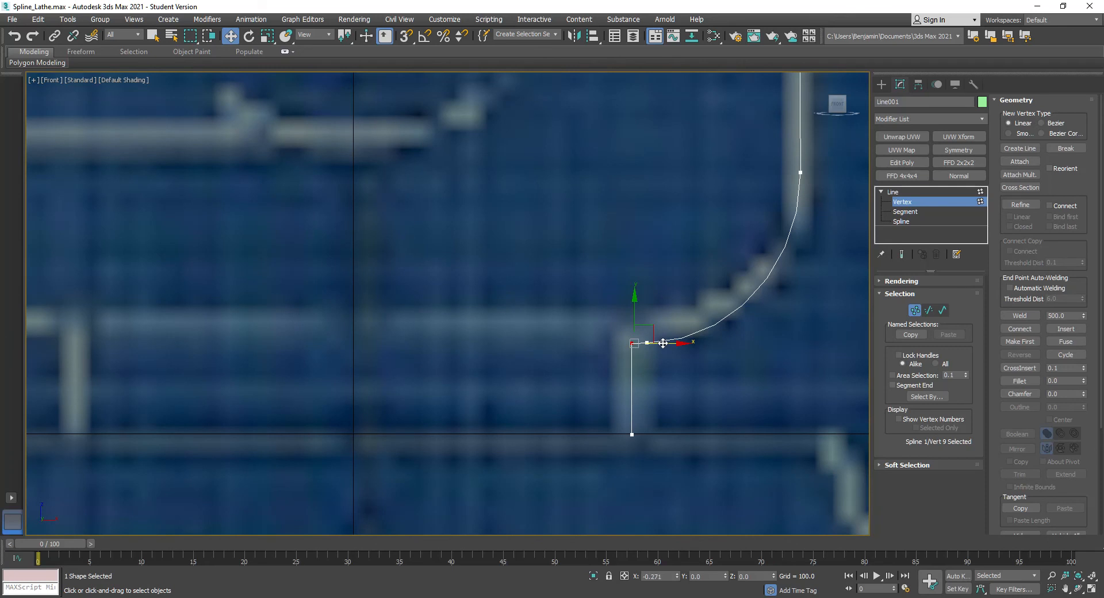
scroll(656, 362, "down", 6)
left_click(695, 384)
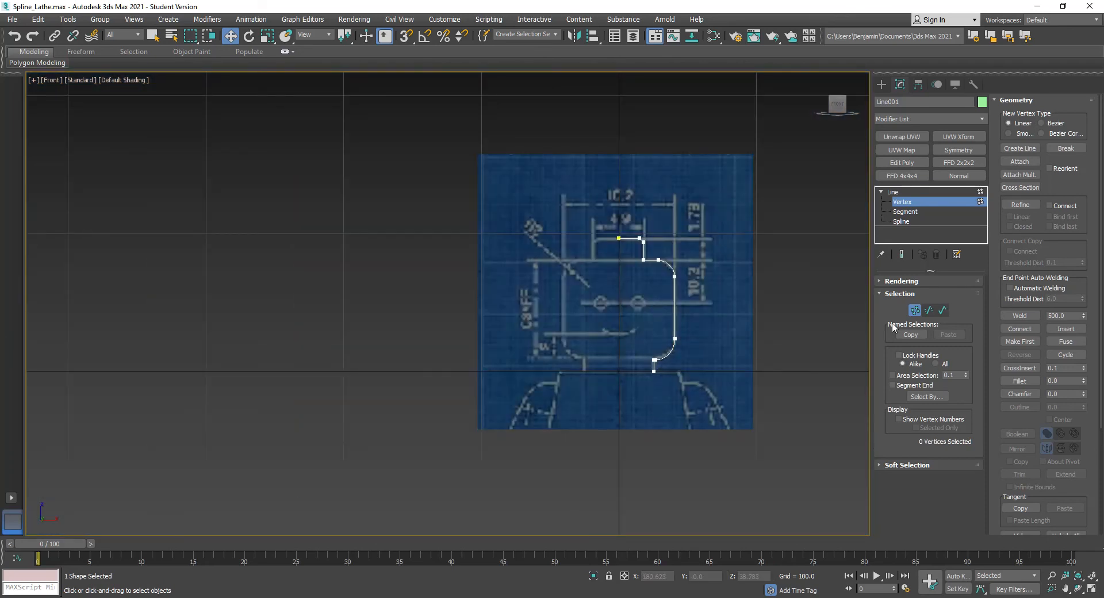
Step: Leave vertex editing to review the outline, re-enter it, and raise the first vertex slightly to level the stud's top
left_click(917, 312)
scroll(717, 304, "up", 4)
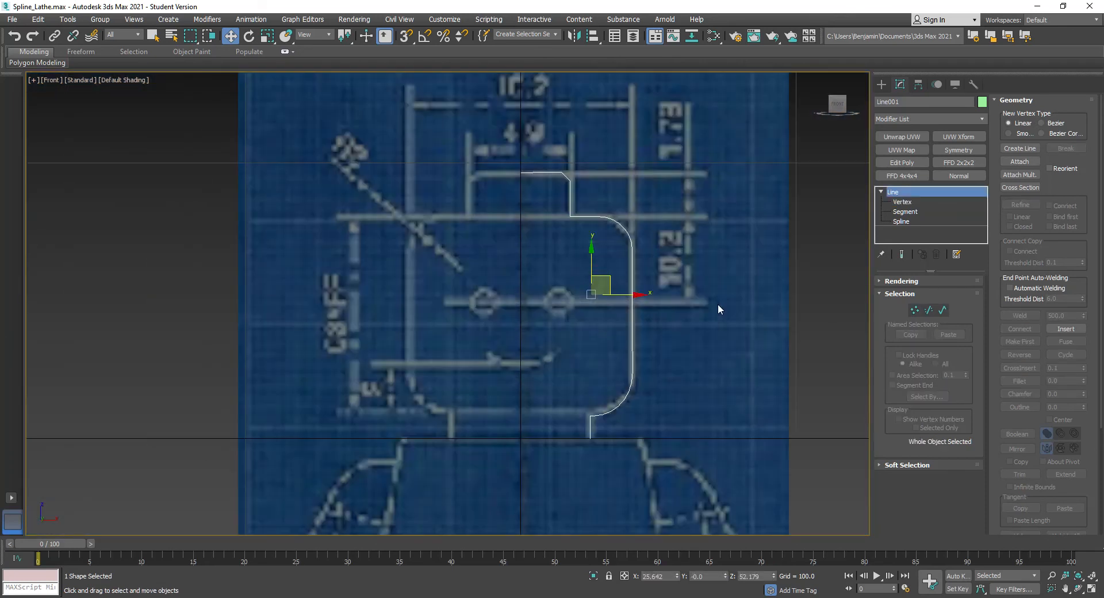
left_click(915, 310)
scroll(536, 157, "up", 3)
left_click_drag(522, 167, 473, 233)
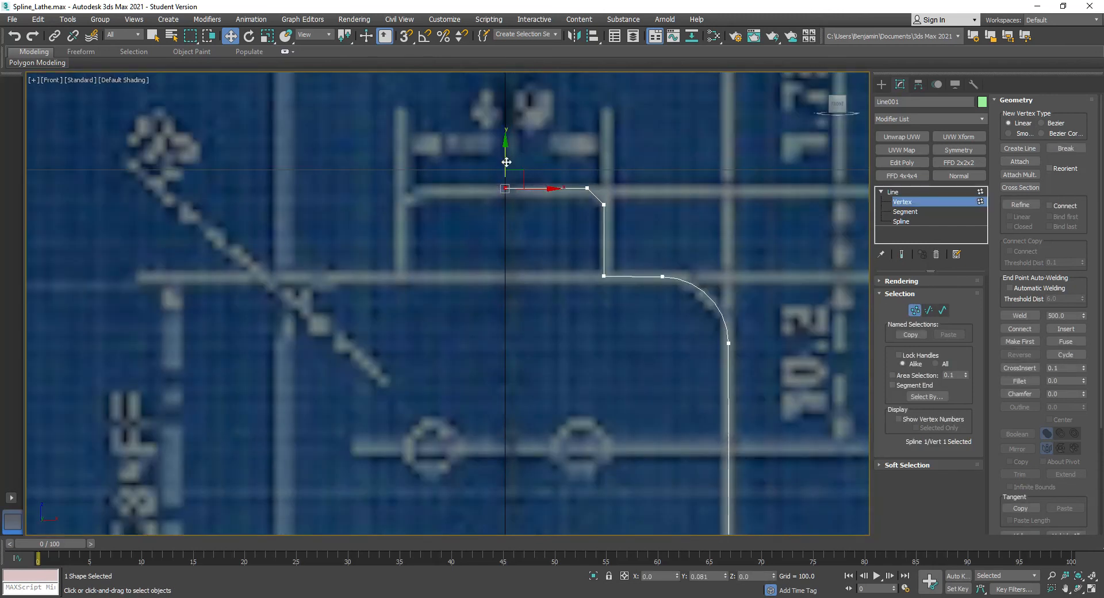
scroll(567, 249, "down", 4)
left_click(656, 317)
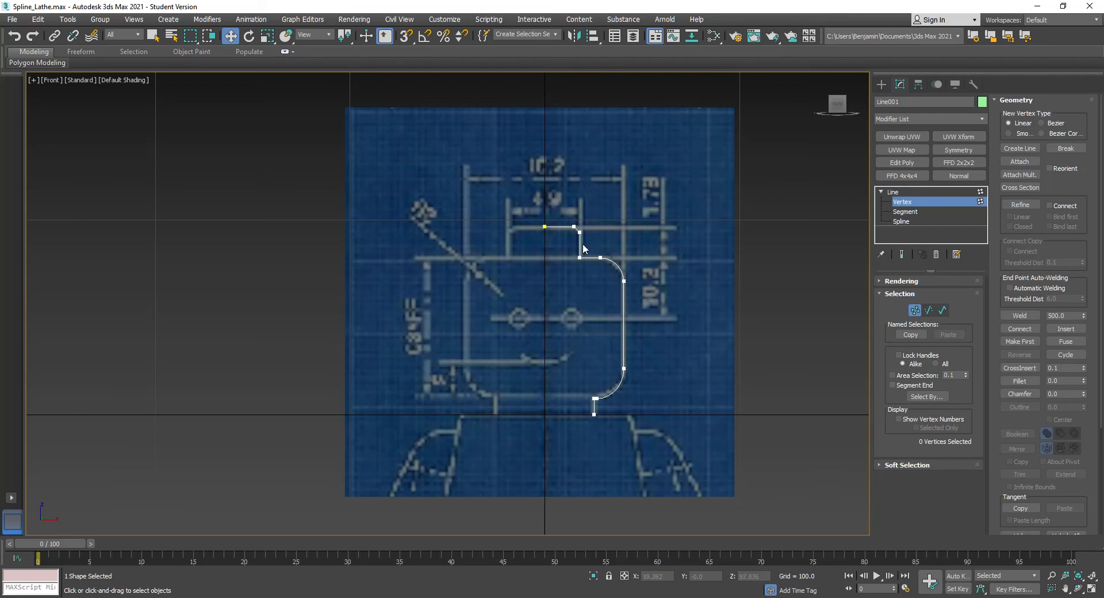
scroll(584, 244, "up", 3)
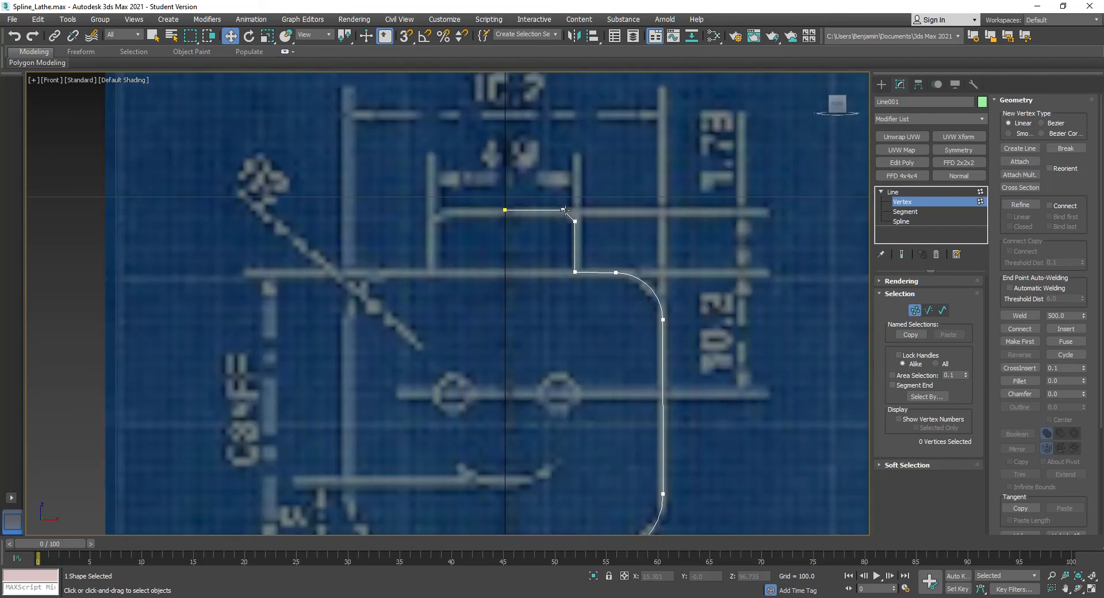
middle_click_drag(693, 463, 710, 295)
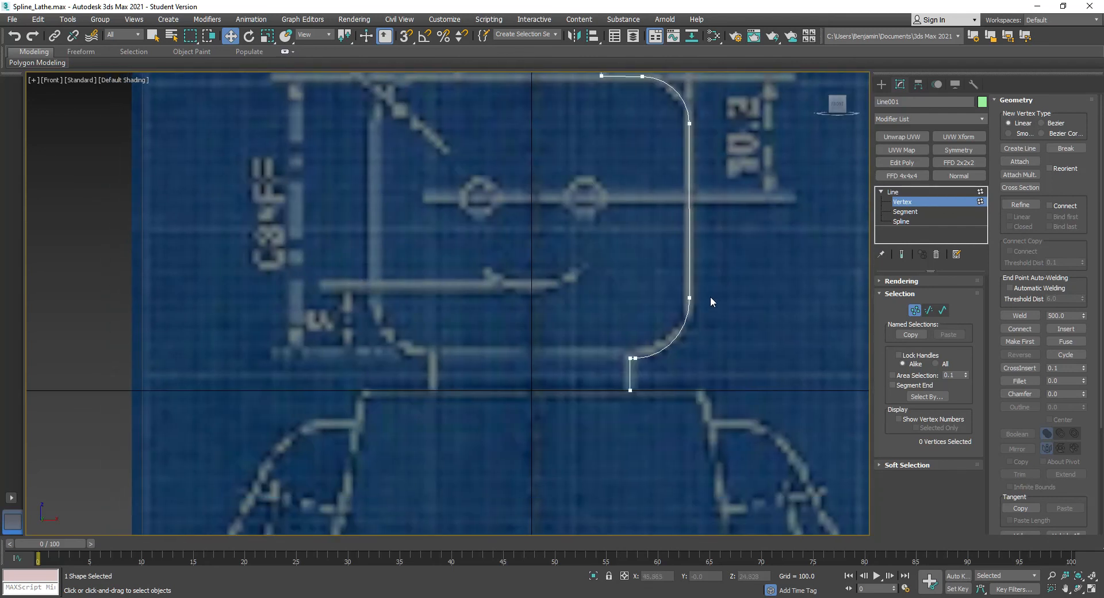
Step: Leave vertex editing on the head profile and restore the four-viewport layout
left_click(902, 203)
left_click(881, 192)
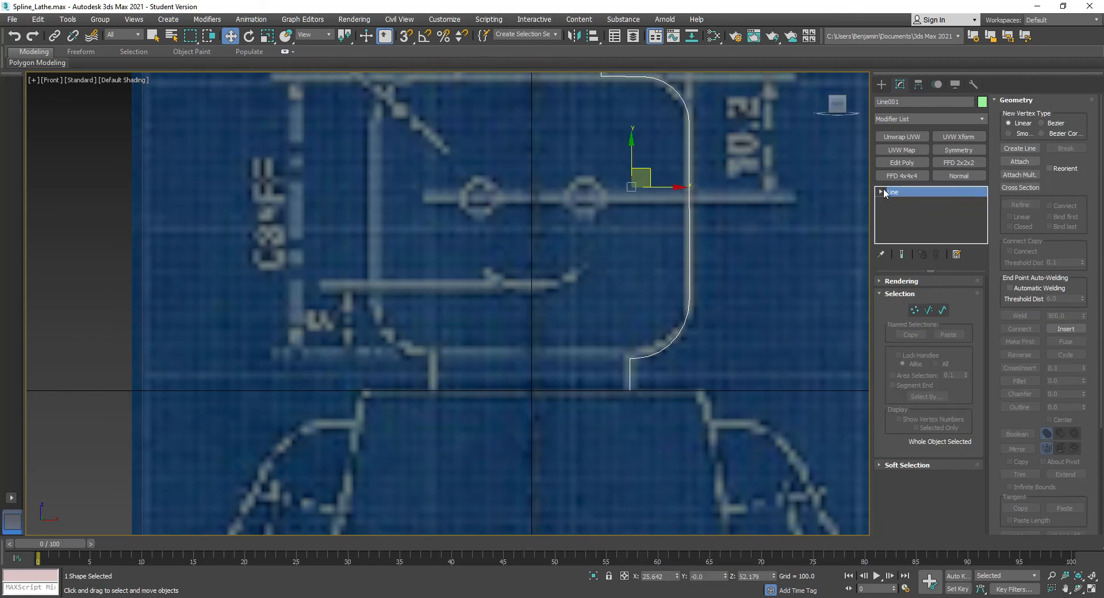
left_click(34, 80)
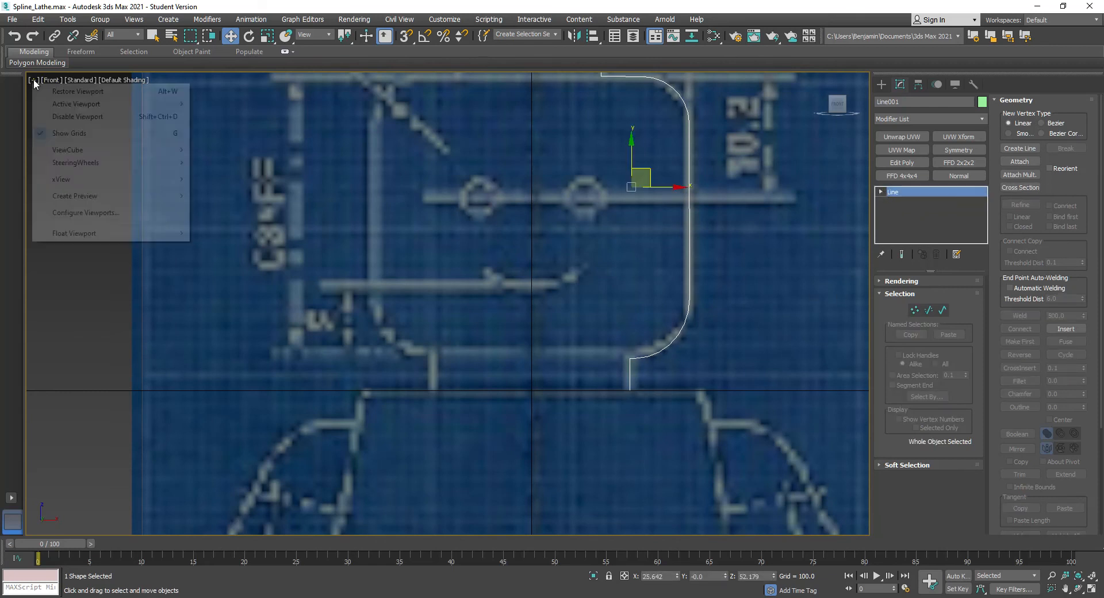
left_click(75, 91)
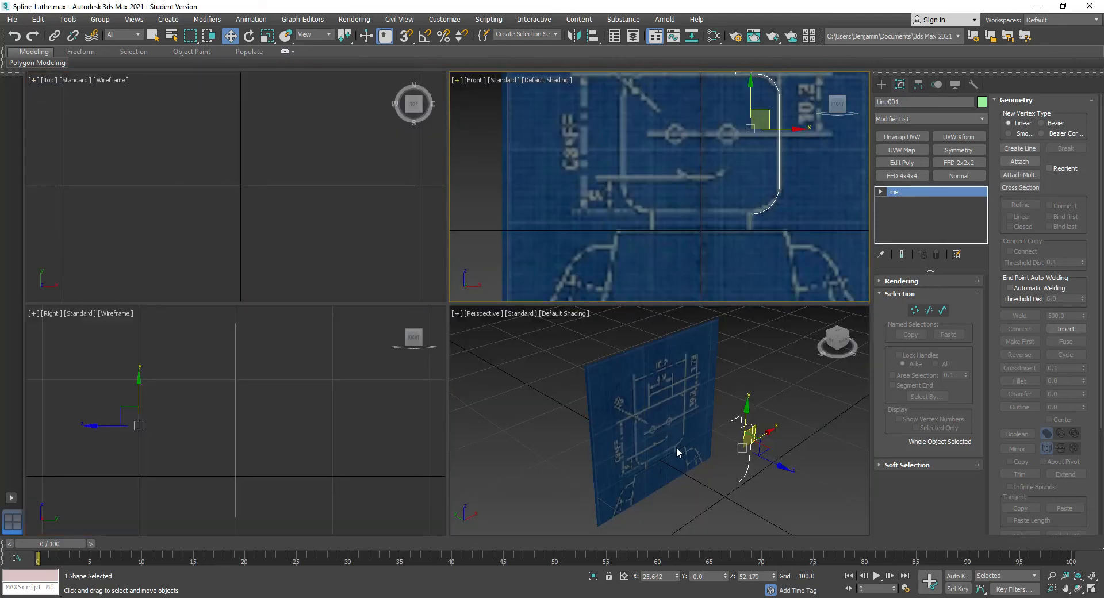
middle_click_drag(681, 444, 633, 435)
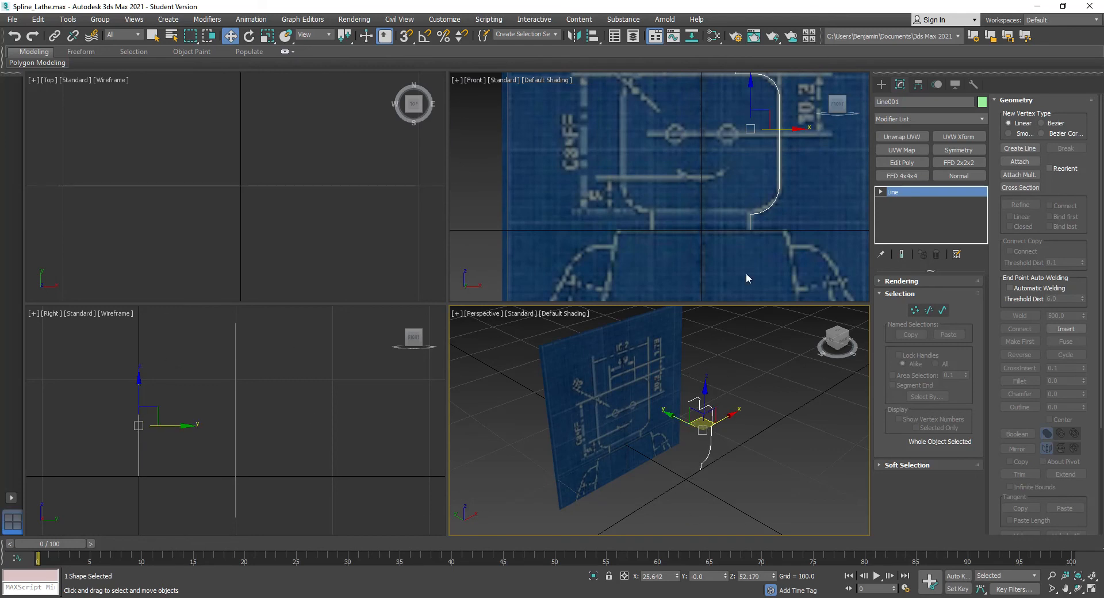
Step: Apply a Lathe modifier to the half-head profile line
left_click(962, 118)
scroll(930, 438, "down", 5)
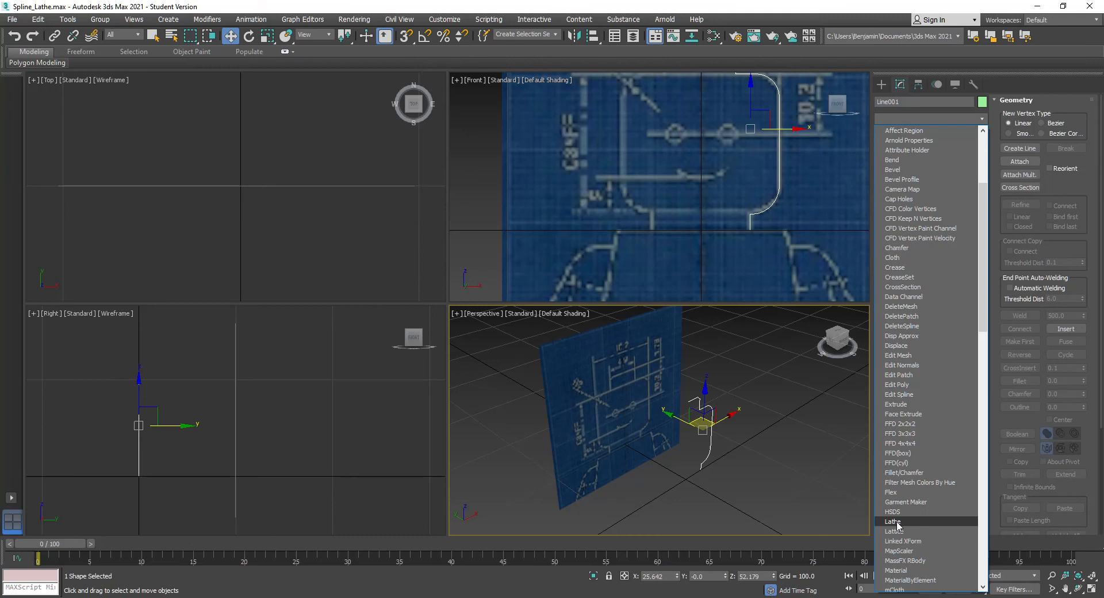
left_click(893, 521)
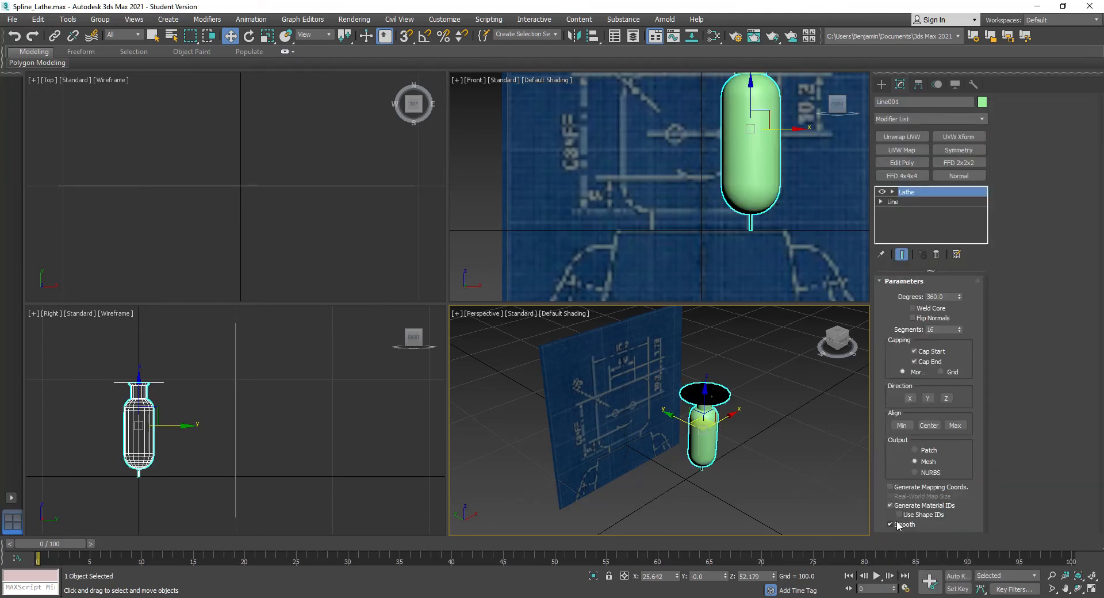
Step: Compare the Lathe's Min, Center and Max axis alignments and settle on Min so the profile revolves into the full head
middle_click_drag(645, 163, 608, 208)
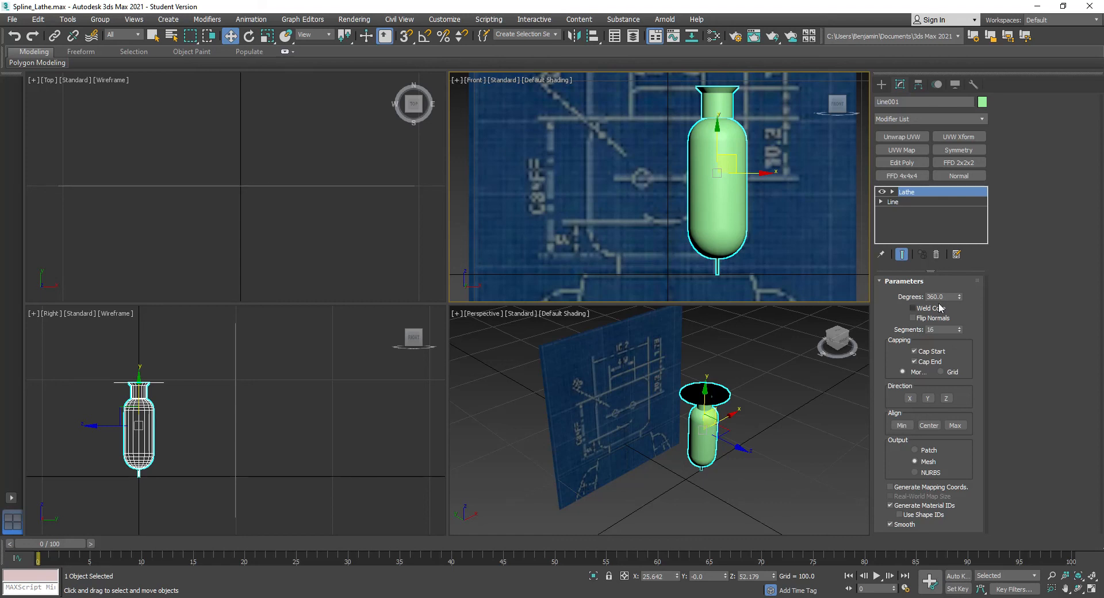
left_click(900, 426)
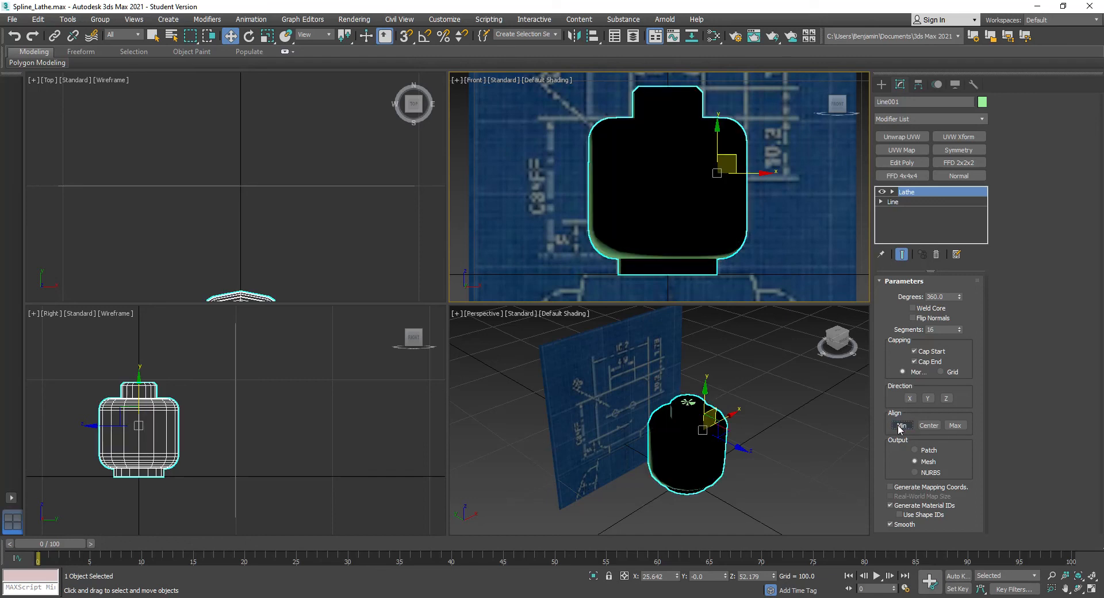
left_click(928, 425)
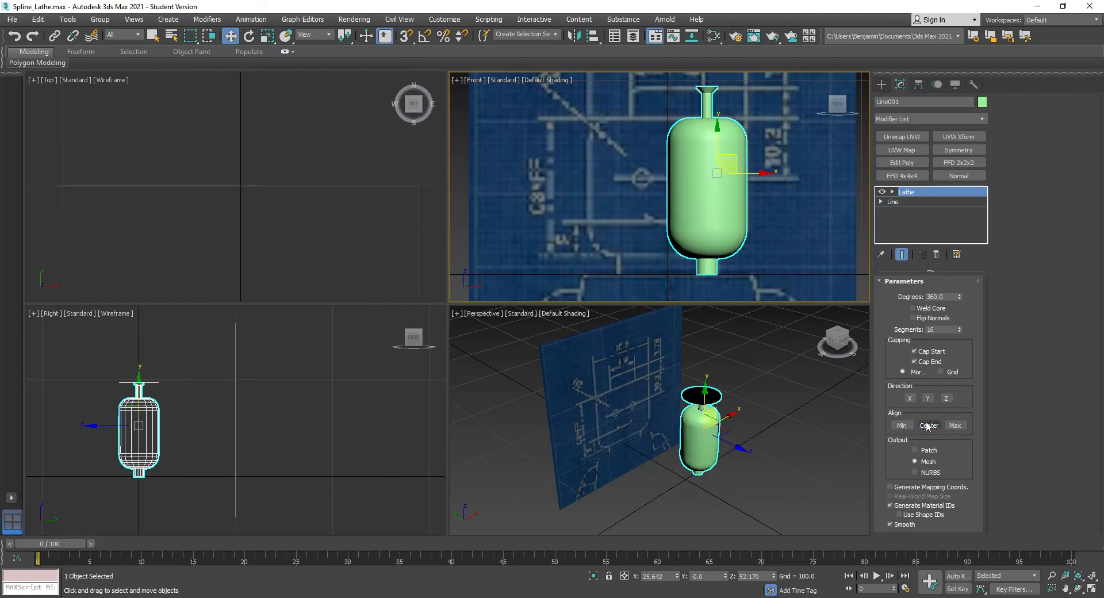
left_click(954, 426)
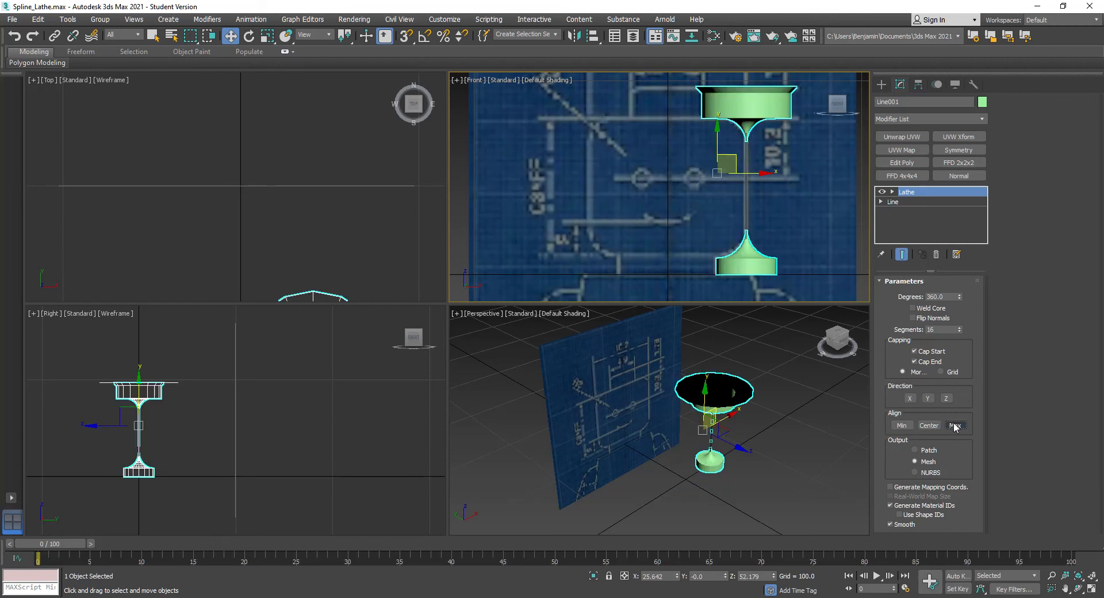
left_click(928, 426)
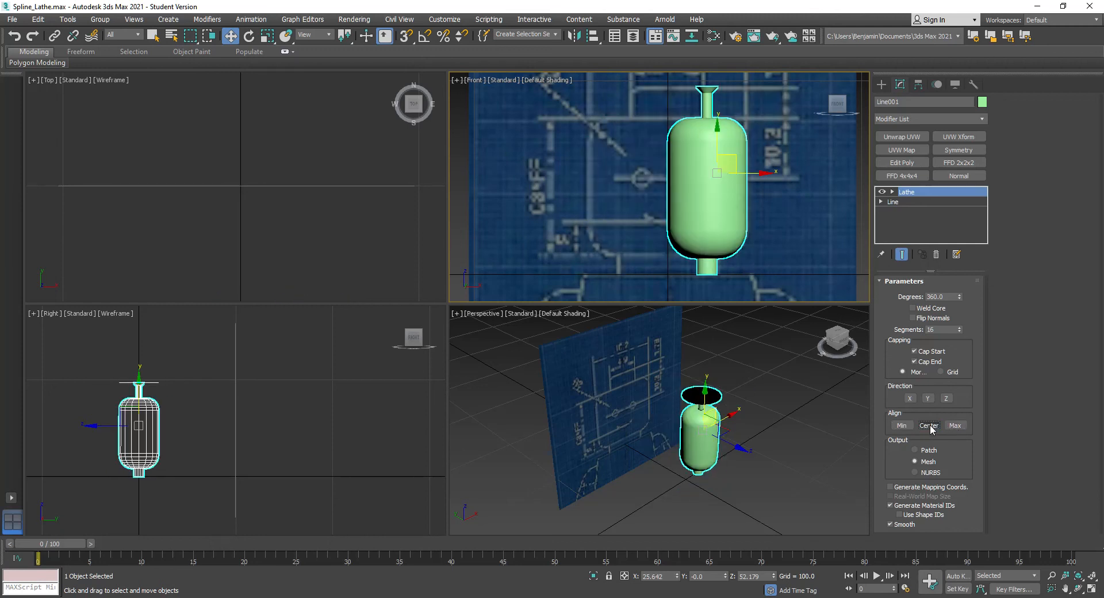
left_click(954, 425)
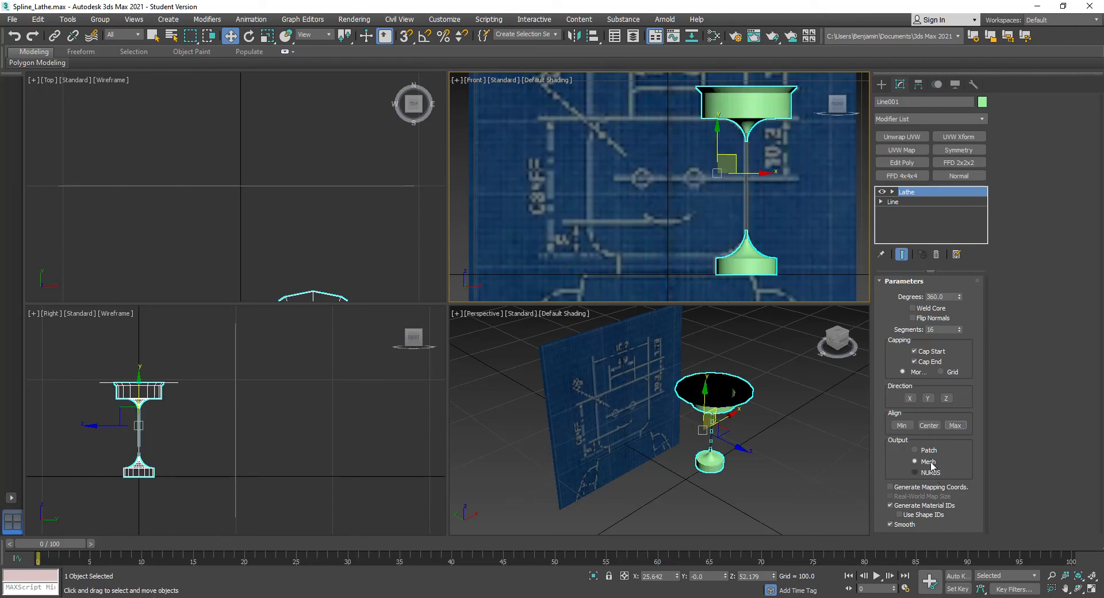
left_click(901, 426)
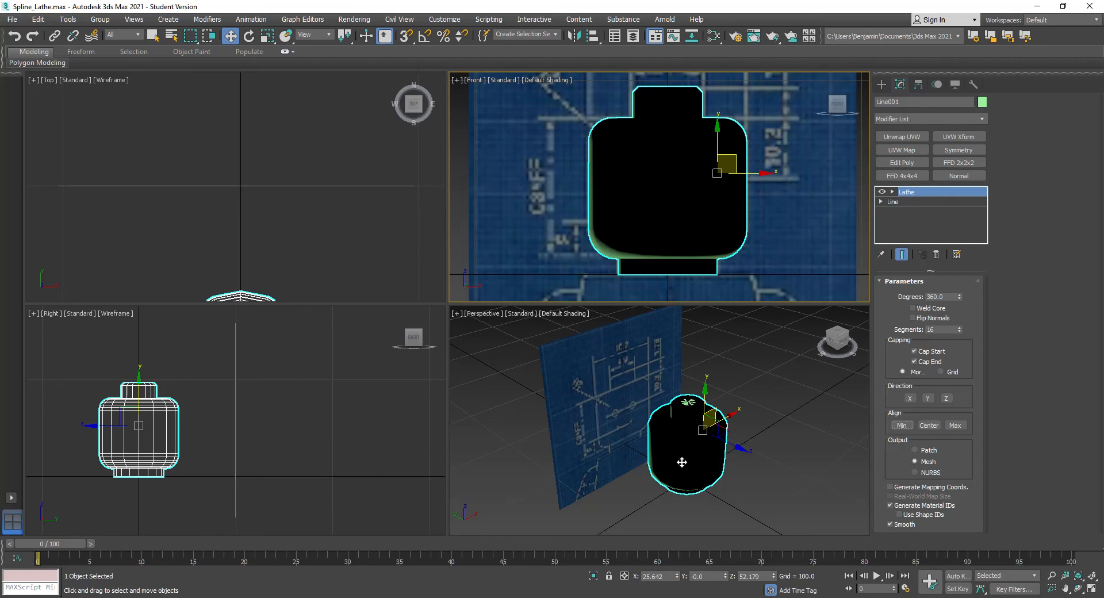
Step: Inspect the lathed head in the perspective view and flip the Lathe's normals
left_click(1079, 588)
left_click(683, 459)
mouse_move(682, 459)
left_mouse_down()
mouse_move(718, 367)
mouse_move(674, 340)
mouse_move(665, 451)
left_mouse_up()
key("w")
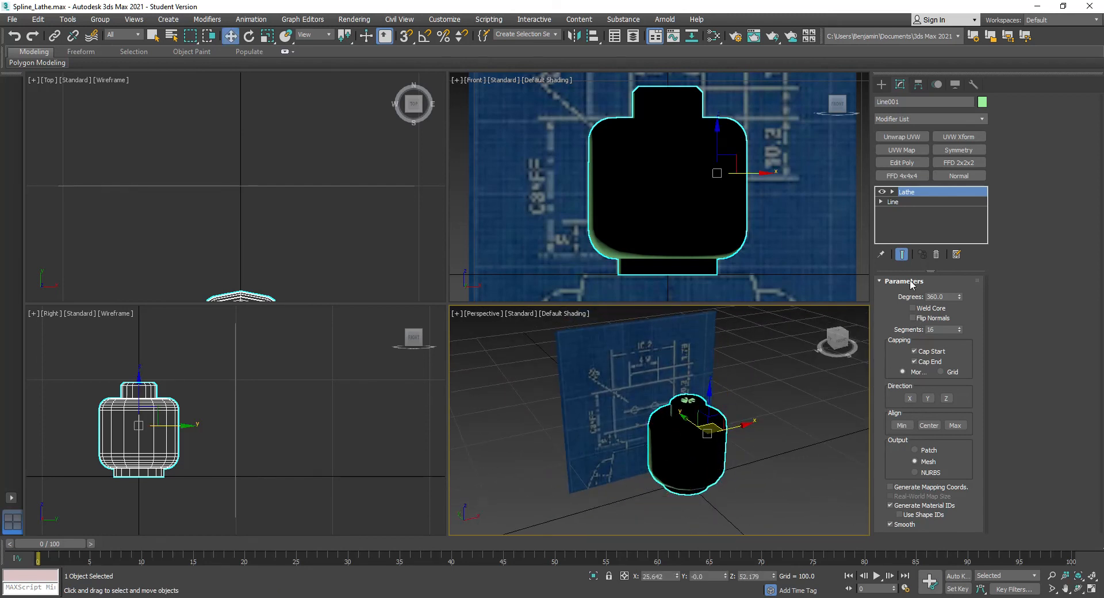
left_click(913, 318)
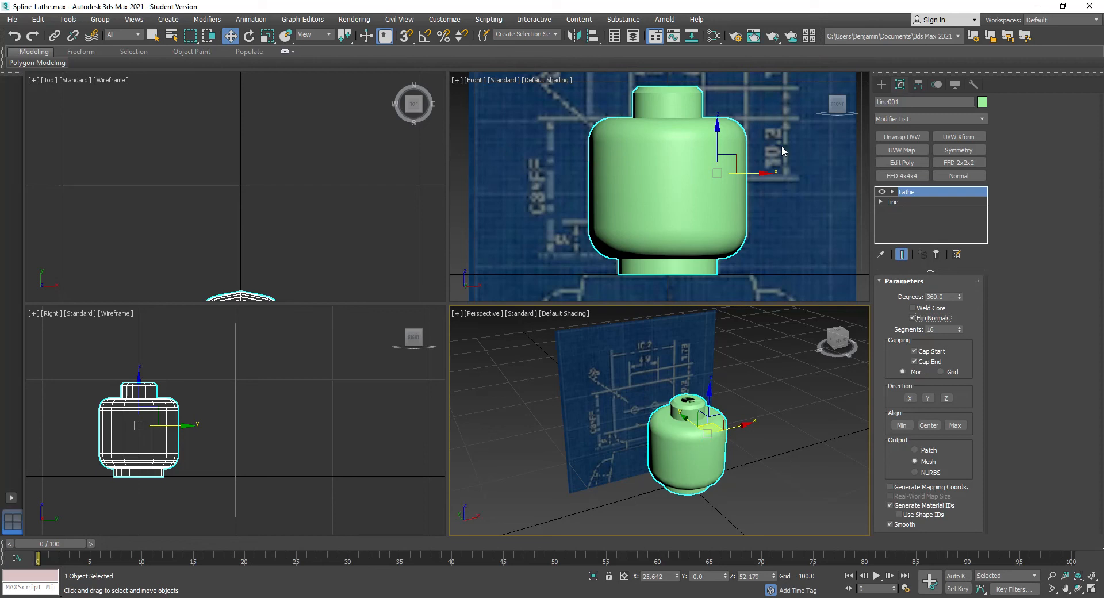
Step: Enable Backface Cull in the head's display properties and check the head from a slightly higher angle
left_click(956, 85)
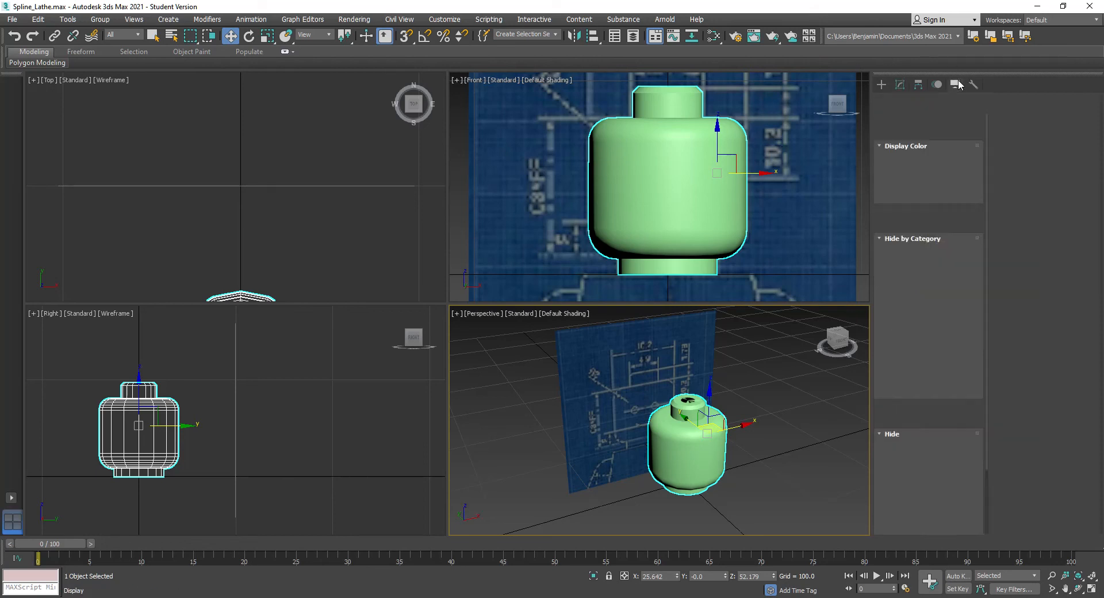
left_click(898, 131)
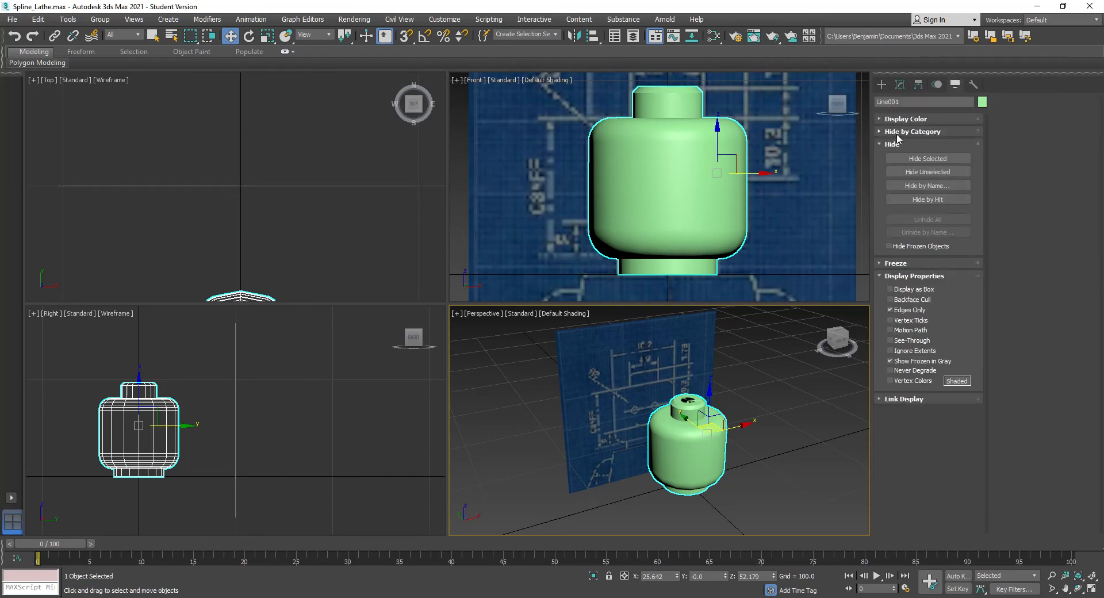
left_click(895, 145)
left_click(891, 193)
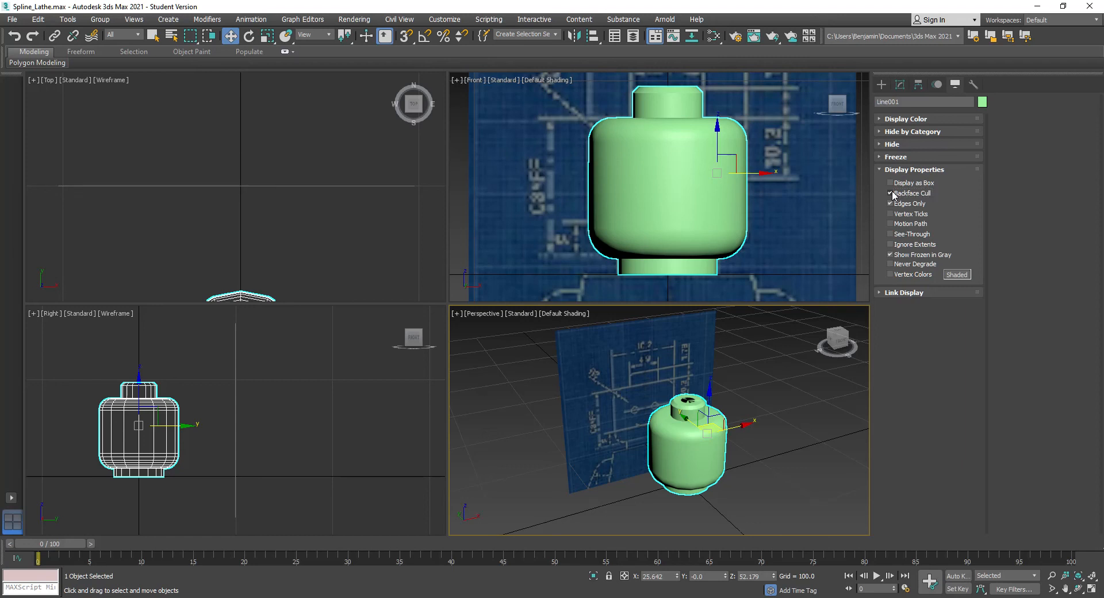
left_click(1079, 589)
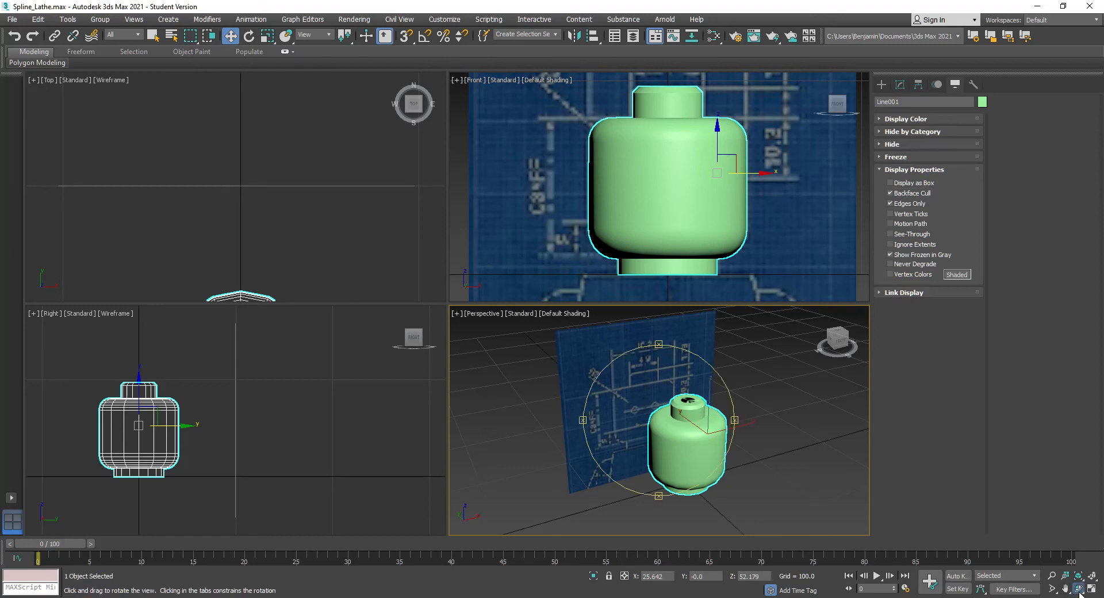
mouse_move(662, 414)
left_mouse_down()
mouse_move(656, 352)
mouse_move(683, 338)
mouse_move(674, 427)
left_mouse_up()
key("w")
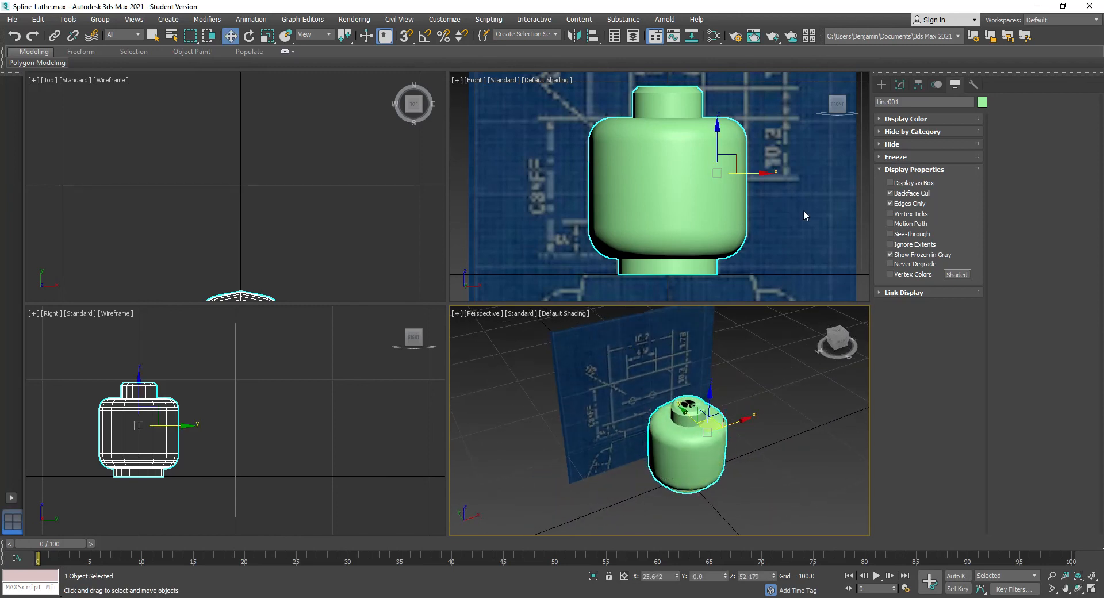
Step: Return to the Lathe parameters and show edged faces in the perspective view, focused on the top of the stud
left_click(900, 85)
scroll(720, 413, "up", 5)
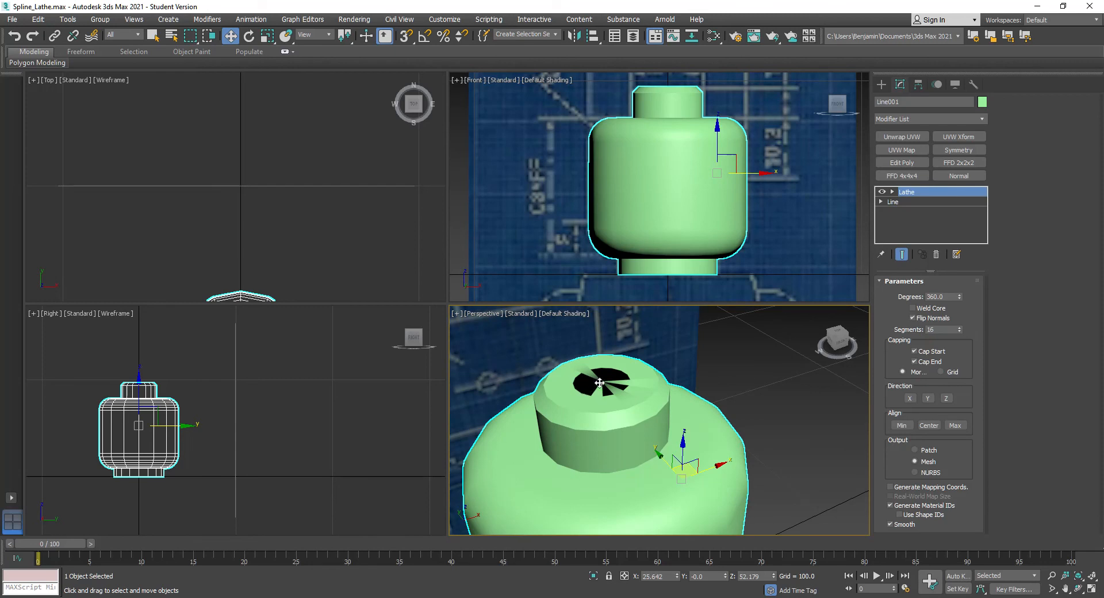
left_click(551, 316)
left_click(575, 444)
middle_click_drag(698, 399, 731, 383)
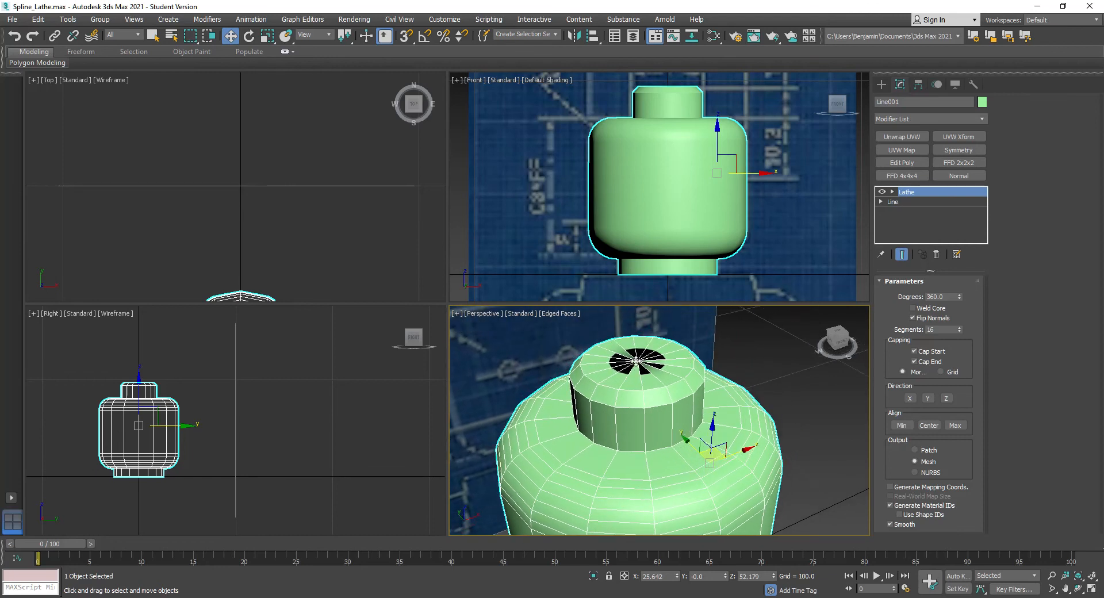
Step: Turn on Weld Core for the Lathe to clean up the centre of the stud's top
left_click(914, 309)
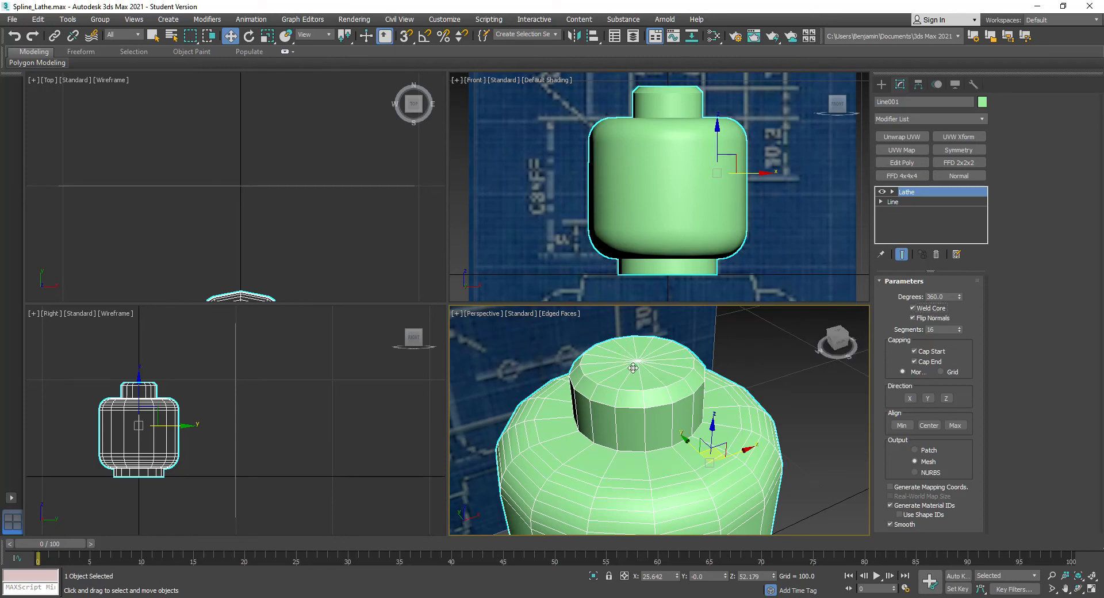
scroll(632, 383, "down", 2)
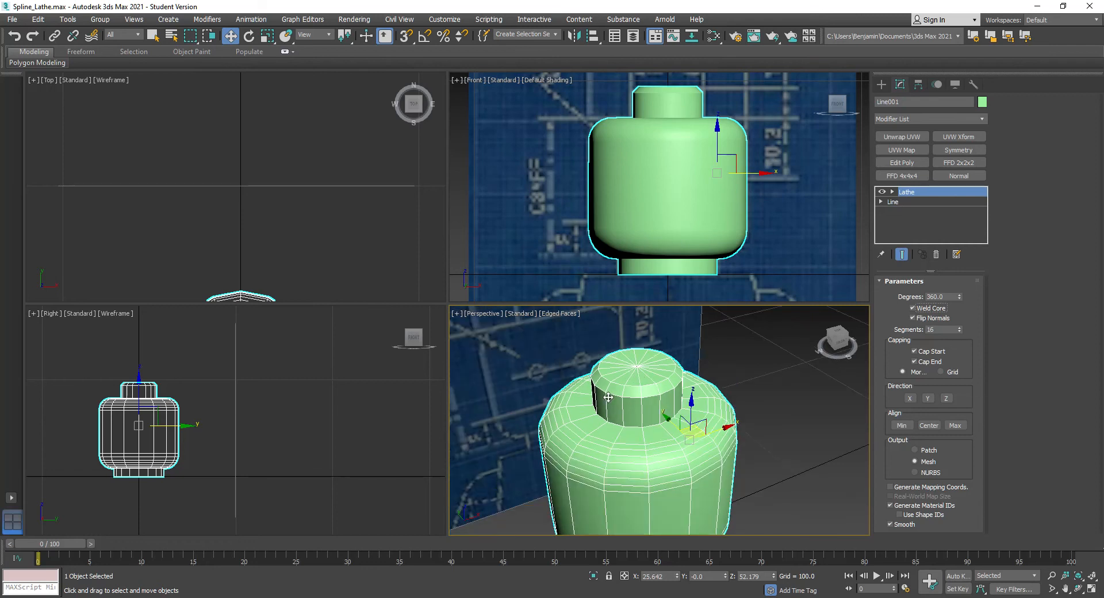
scroll(608, 396, "down", 3)
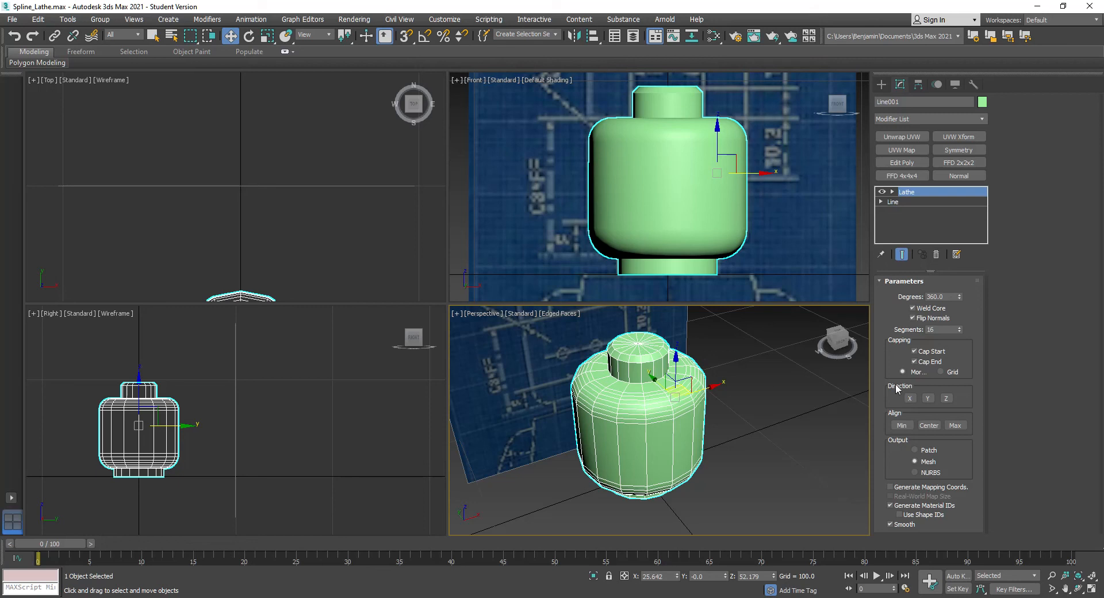
Step: Try 32 segments on the Lathe and set the segment count back to 16
double_click(944, 329)
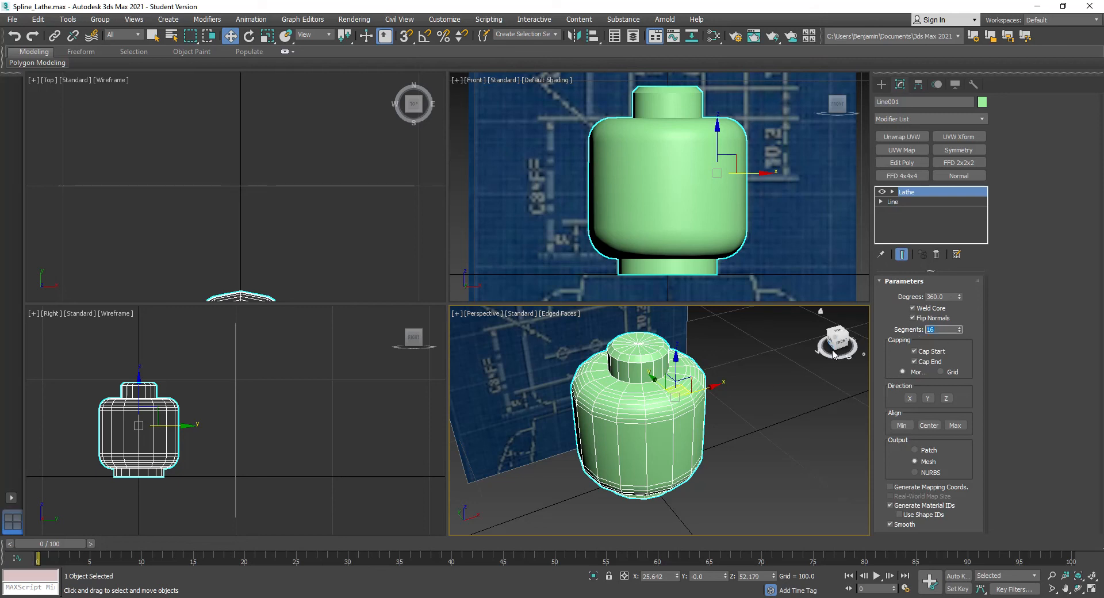
type("32")
key("Return")
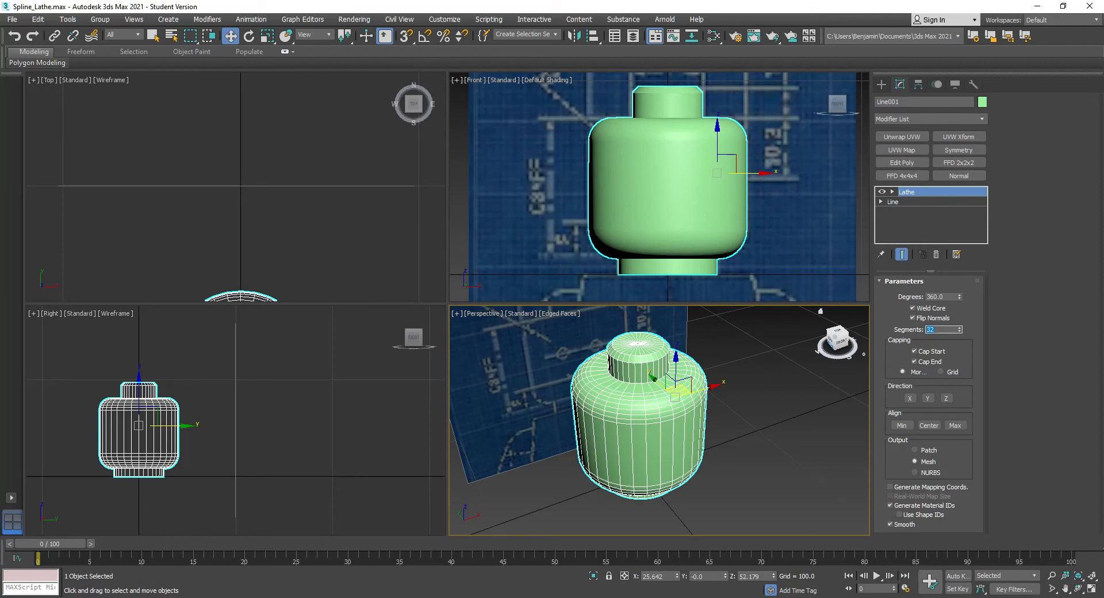
type("16")
key("Return")
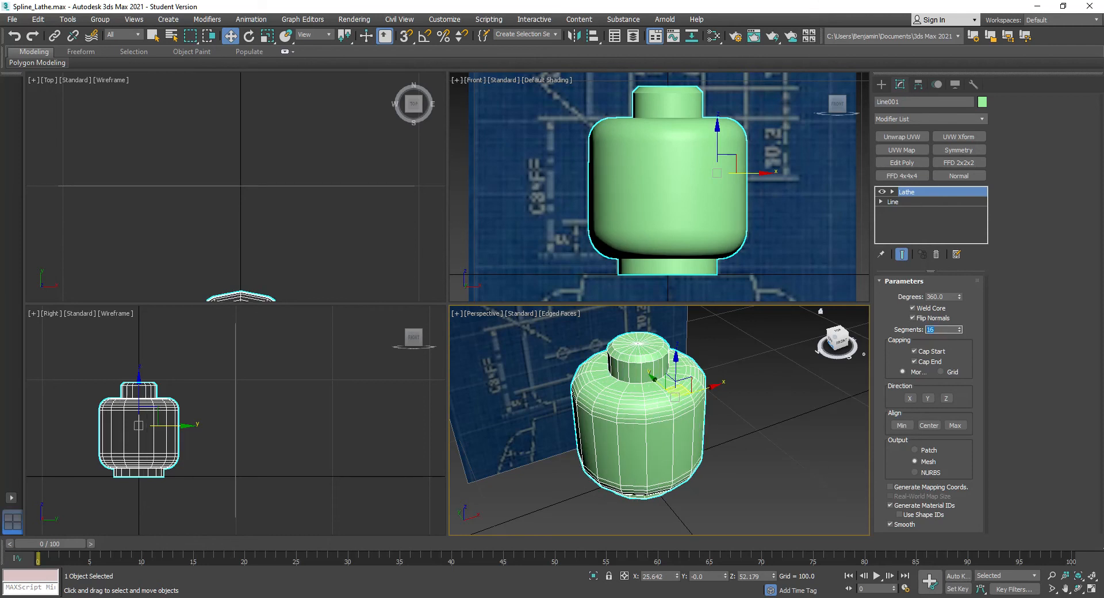
Step: Try the X, Y and Z directions for the Lathe in turn and inspect the Z result from a slightly different angle
middle_click_drag(749, 407, 747, 409)
middle_click_drag(671, 410, 656, 401, "alt")
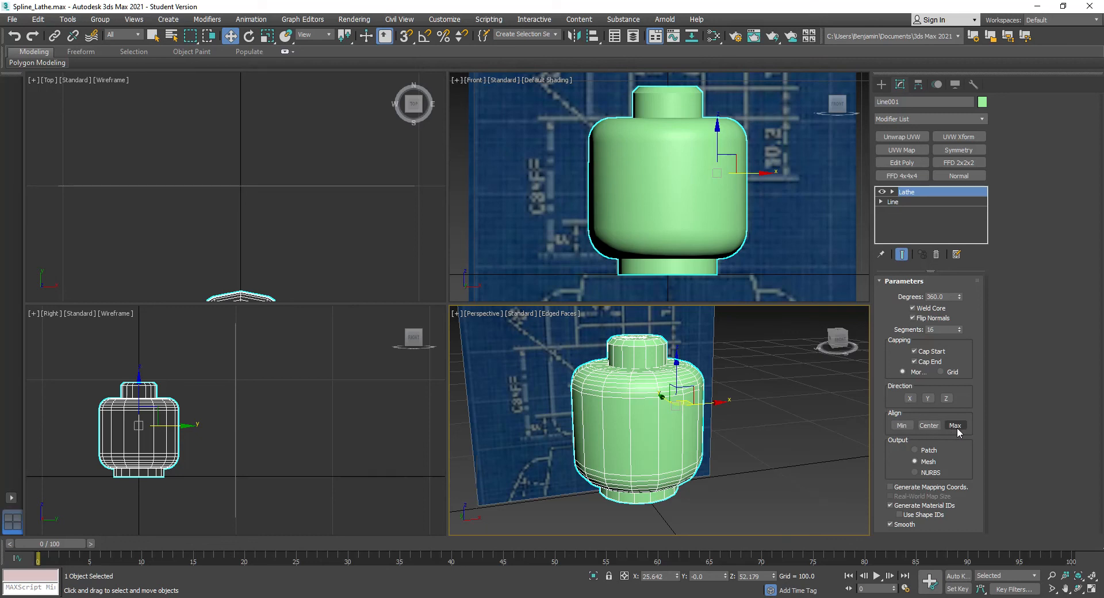
left_click(910, 398)
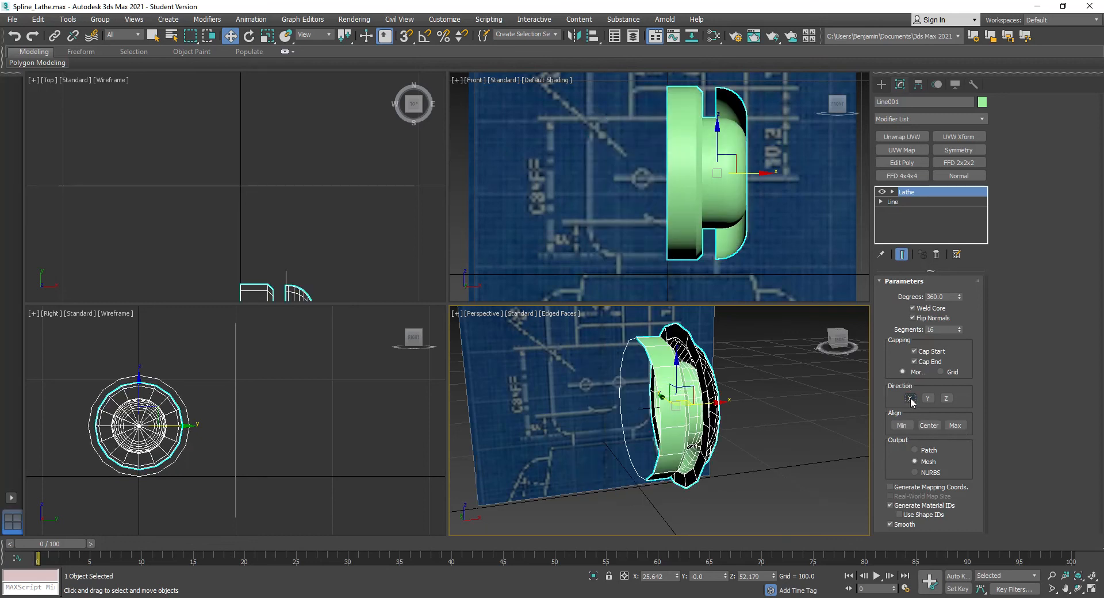
left_click(928, 398)
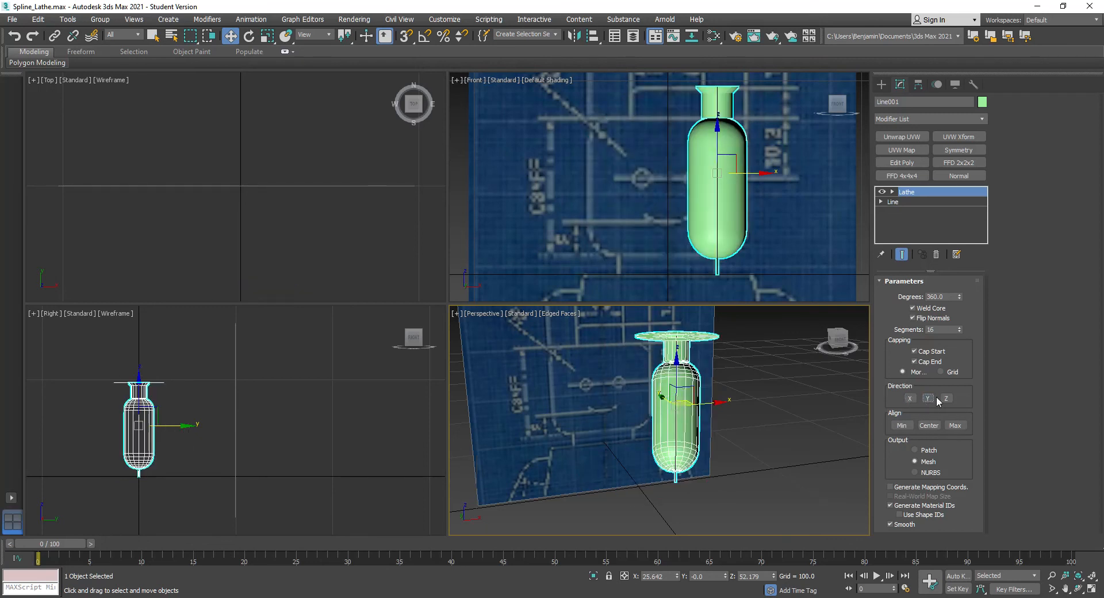
left_click(948, 398)
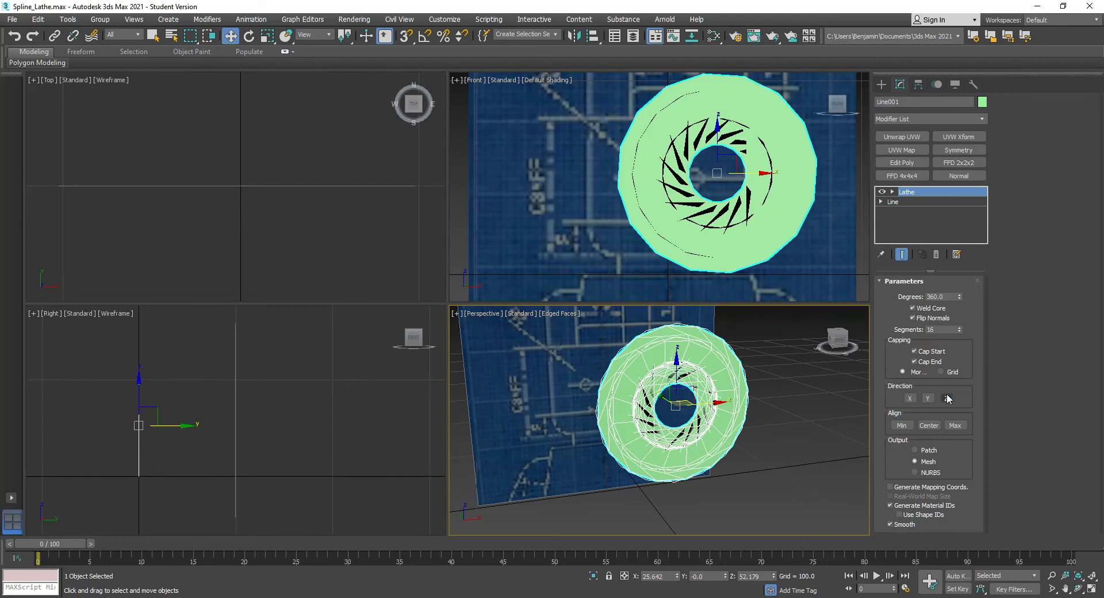
mouse_move(656, 420)
middle_mouse_down("alt")
mouse_move(756, 415)
mouse_move(667, 417)
middle_mouse_up("alt")
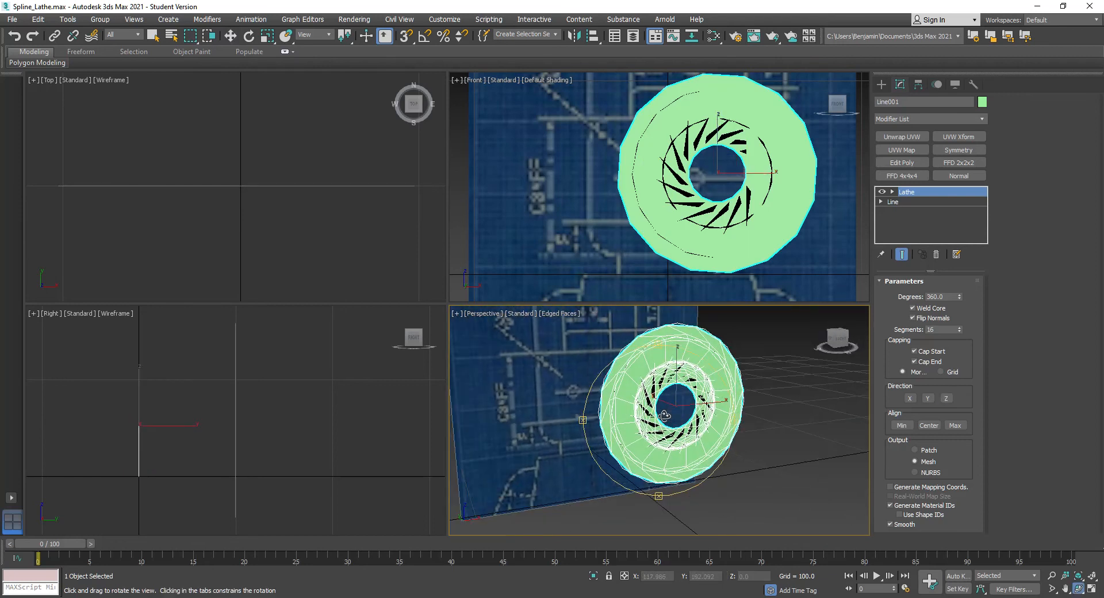
Step: Switch the Lathe direction between X and Y again for comparison, finishing on Z
left_click(910, 398)
left_click(926, 399)
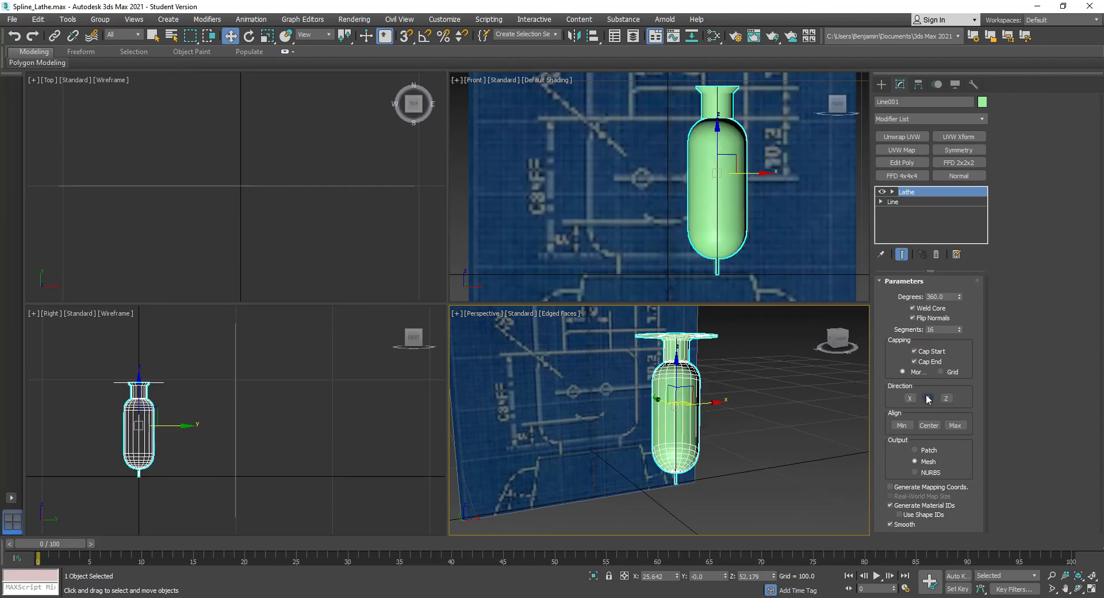
left_click(909, 398)
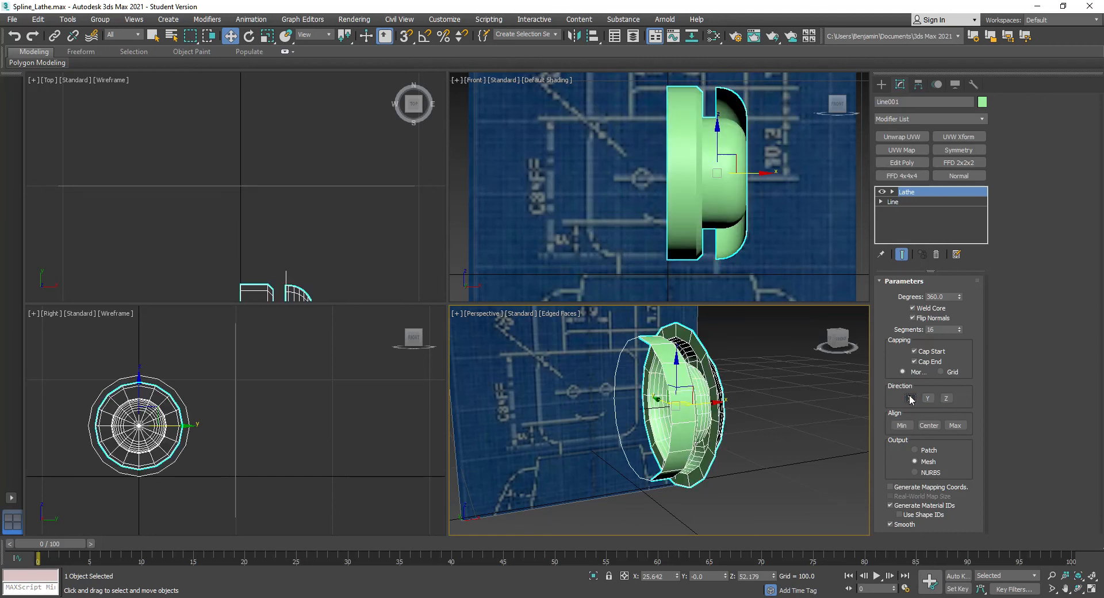
left_click(929, 397)
left_click(947, 399)
Step: Set the Lathe direction back to Y, try the Center alignment, and restore the head shape with the Min alignment
left_click(929, 398)
left_click(929, 425)
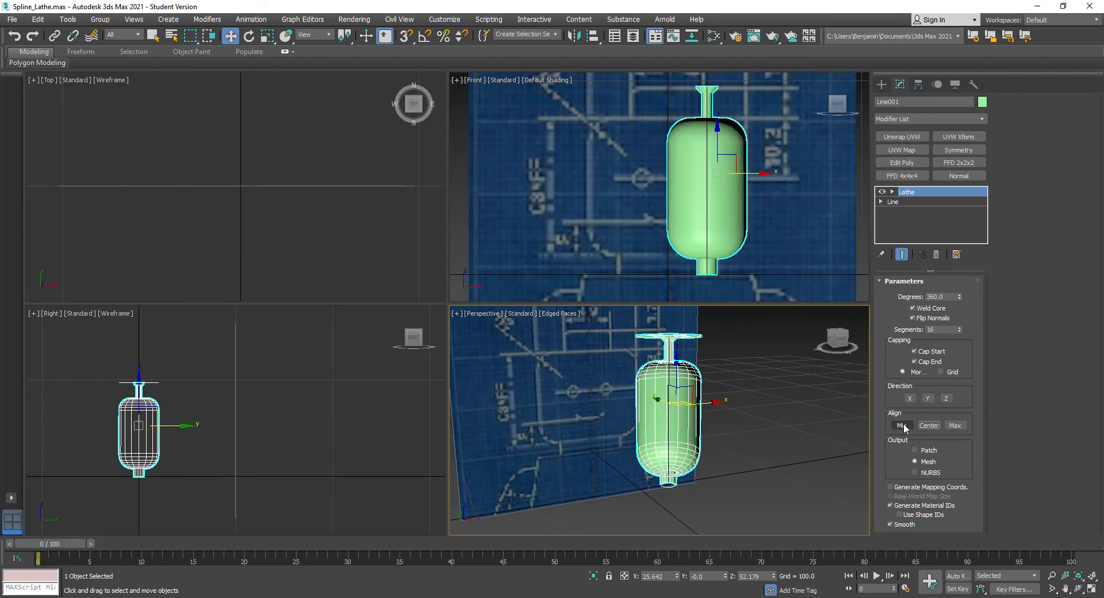
left_click(903, 425)
key("ctrl+r")
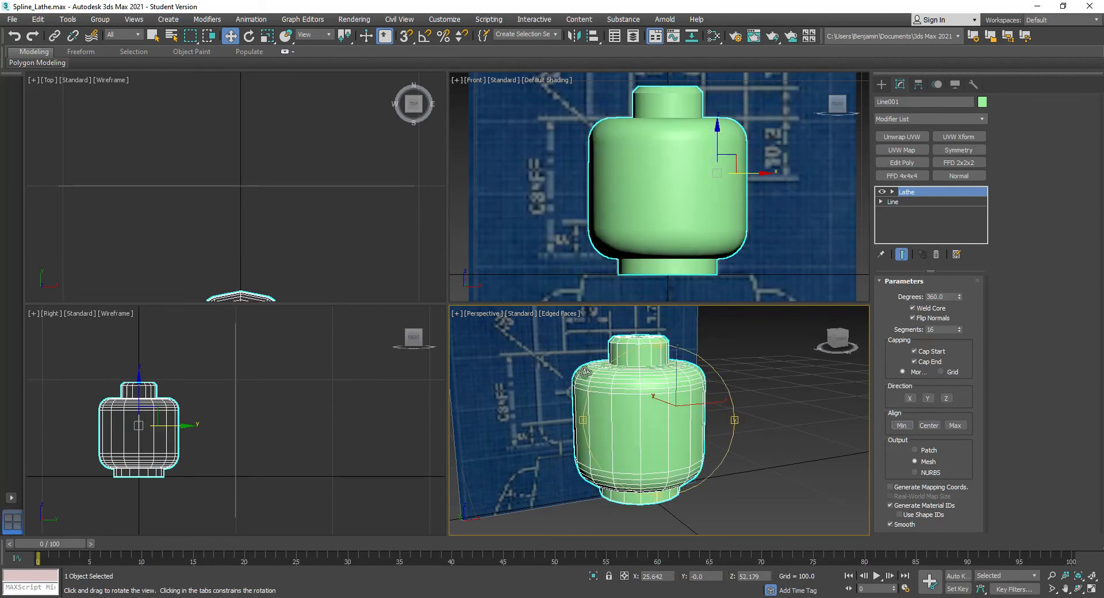
left_click_drag(653, 381, 661, 435)
middle_click_drag(661, 435, 646, 399, "alt")
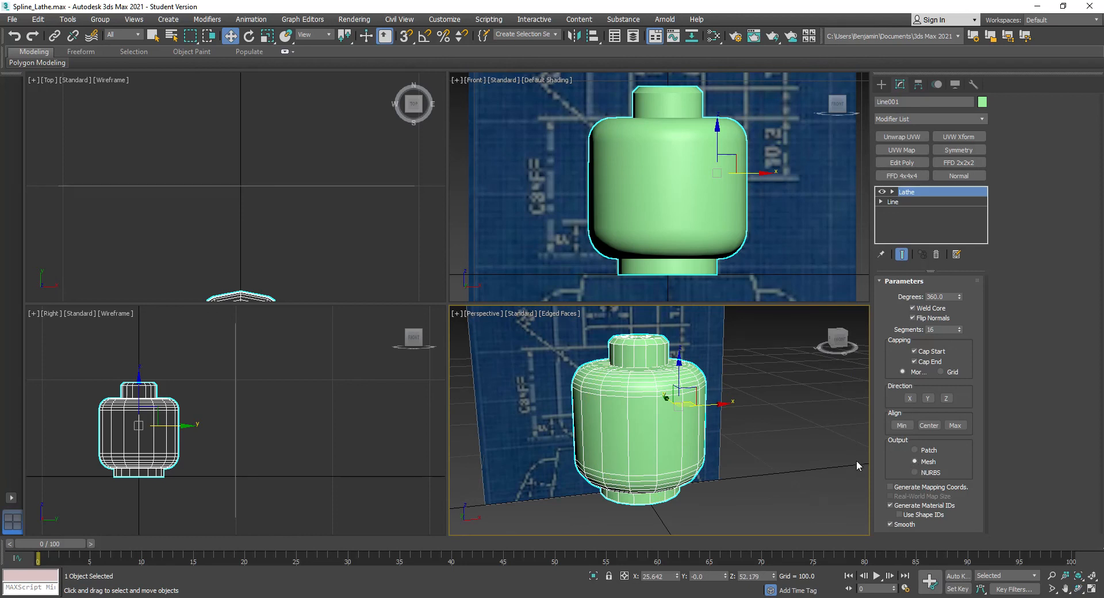
Step: Turn on Generate Mapping Coords. for the Lathe, check the head deselected, and select it again
left_click(892, 488)
left_click(775, 456)
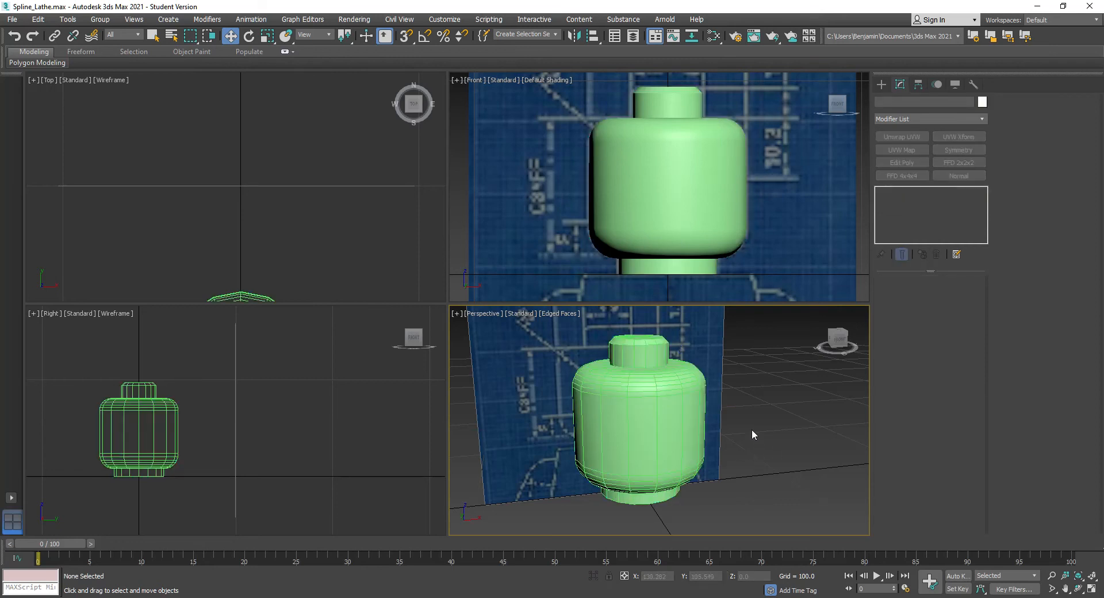
left_click(689, 390)
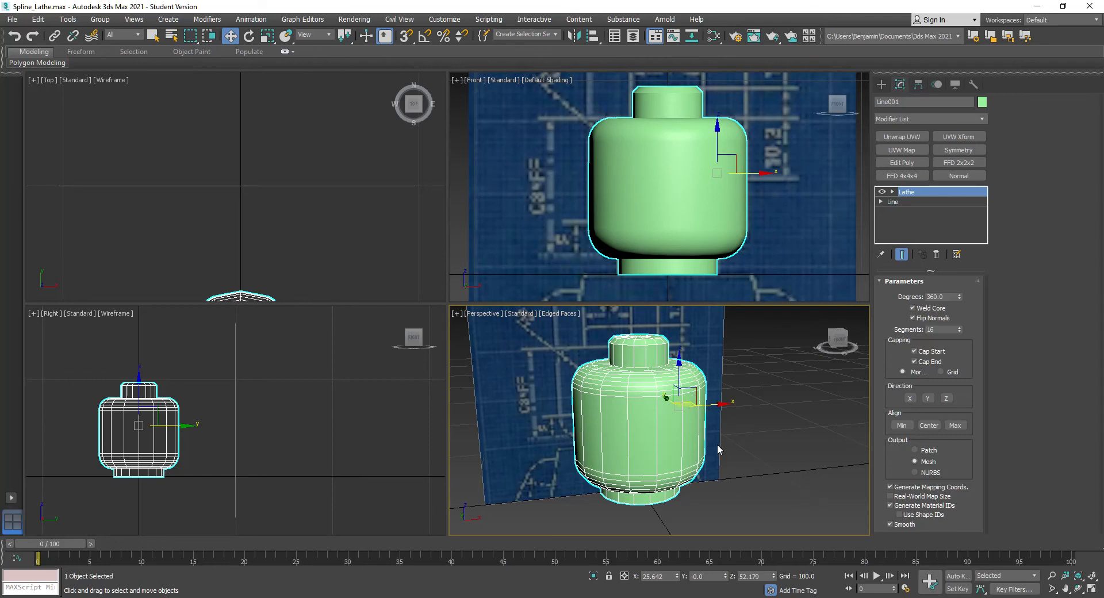
middle_click_drag(774, 432, 773, 426)
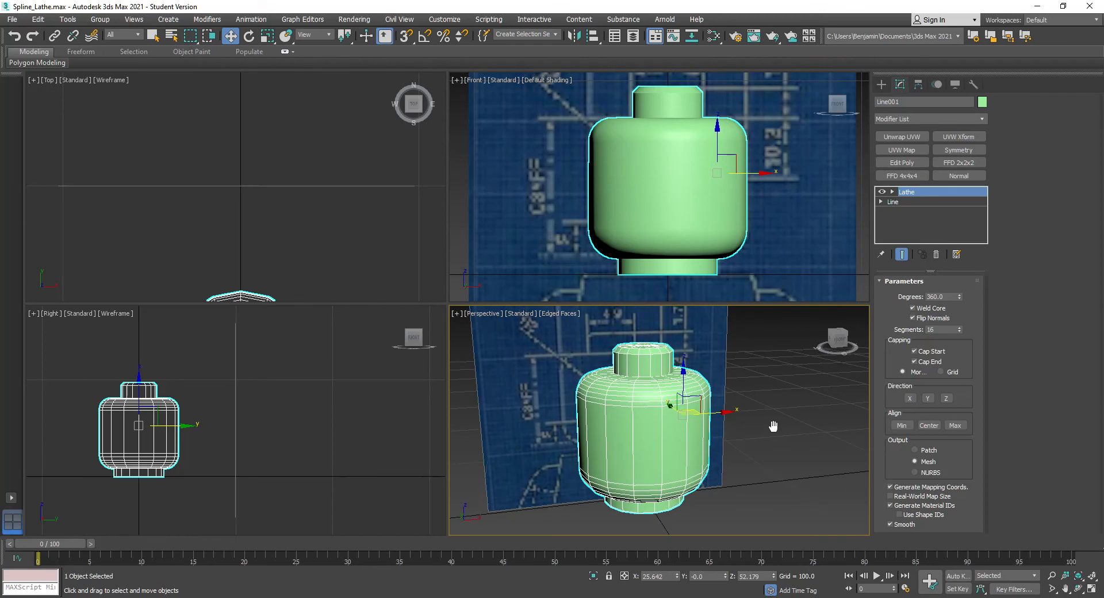